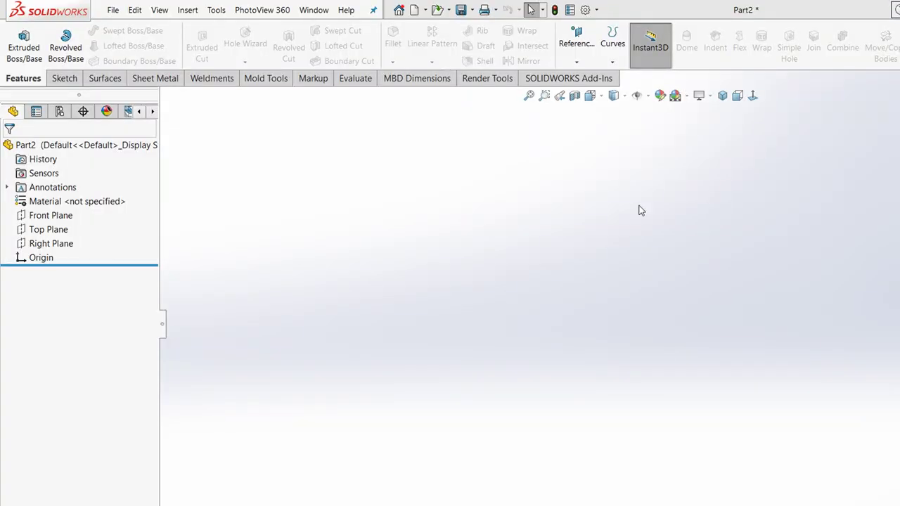
On the Front Plane, sketch a vertical construction centerline rising from the origin
{"action": "left_click", "coordinate": [51, 215]}
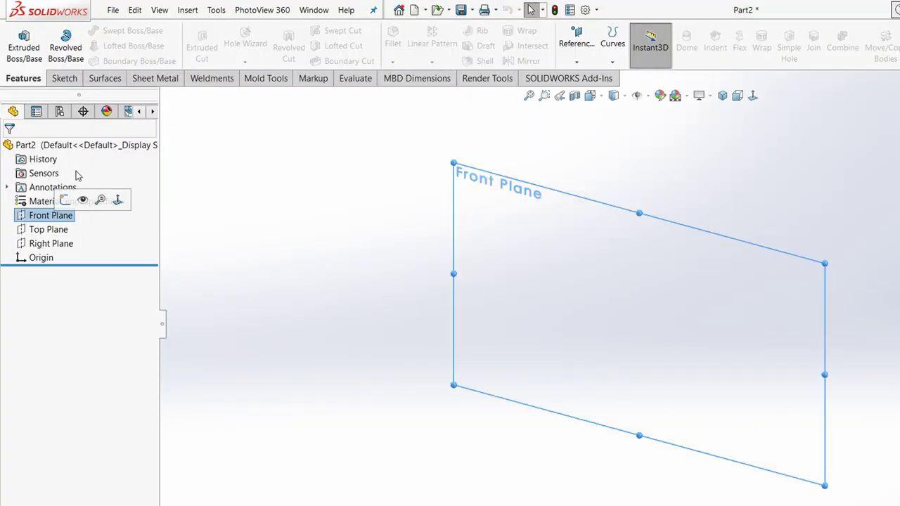
{"action": "key", "text": "ctrl+8"}
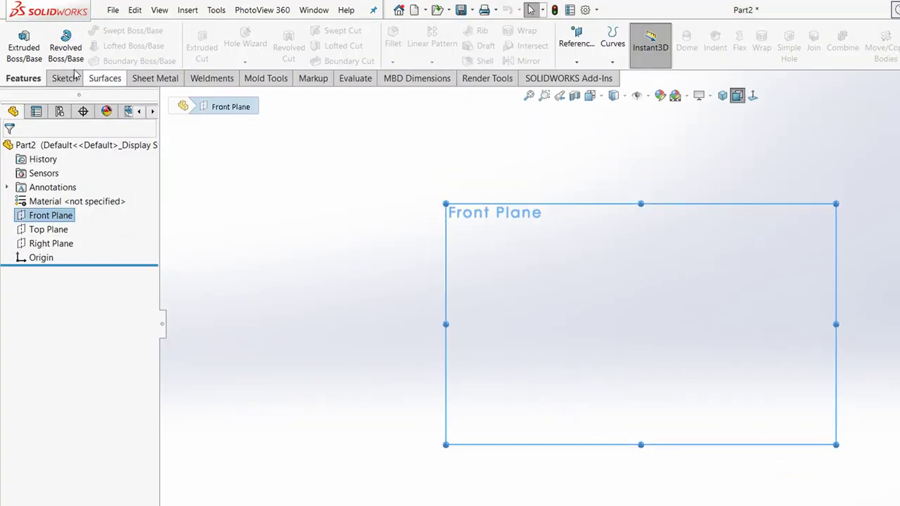
{"action": "left_click", "coordinate": [62, 77]}
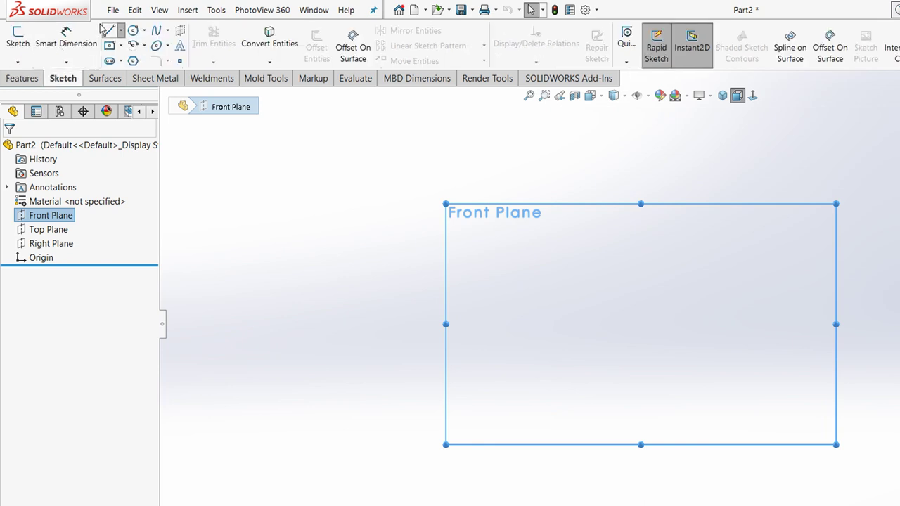
{"action": "left_click", "coordinate": [121, 30]}
{"action": "left_click", "coordinate": [140, 60]}
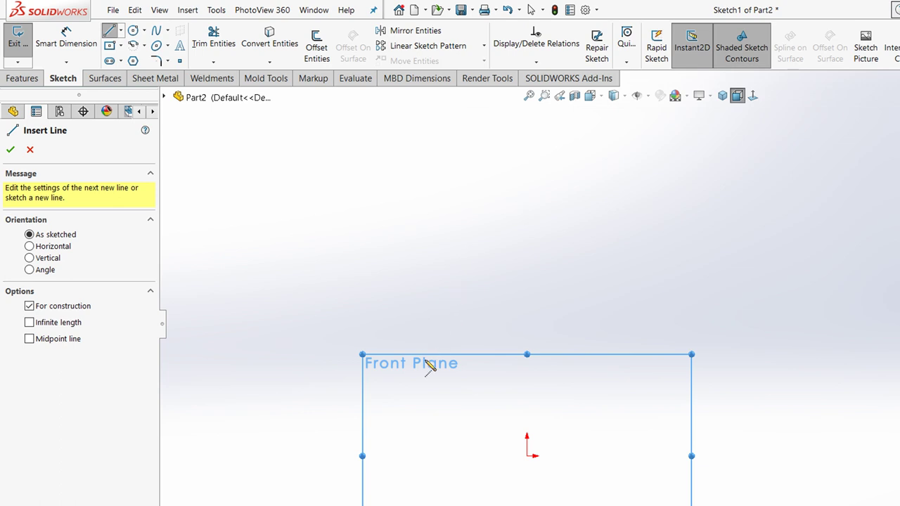
{"action": "left_click_drag", "start_coordinate": [526, 455], "coordinate": [530, 190]}
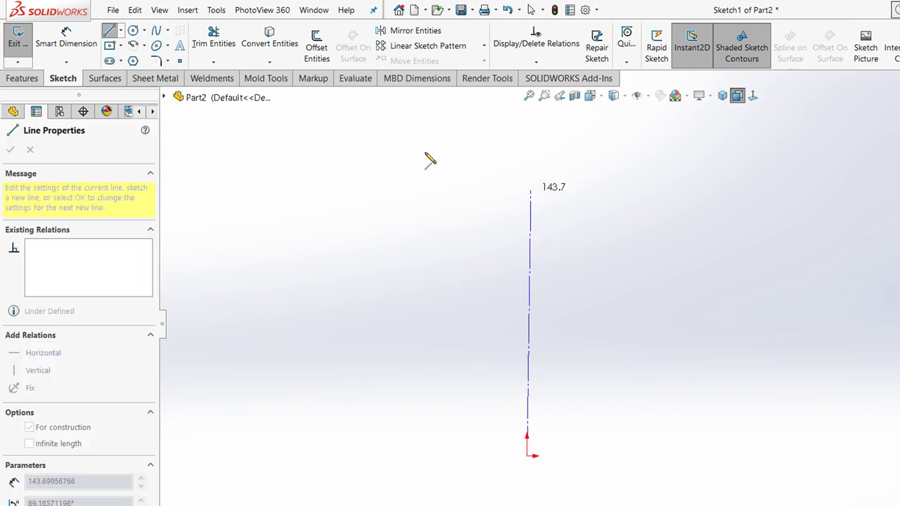
{"action": "right_click", "coordinate": [456, 173]}
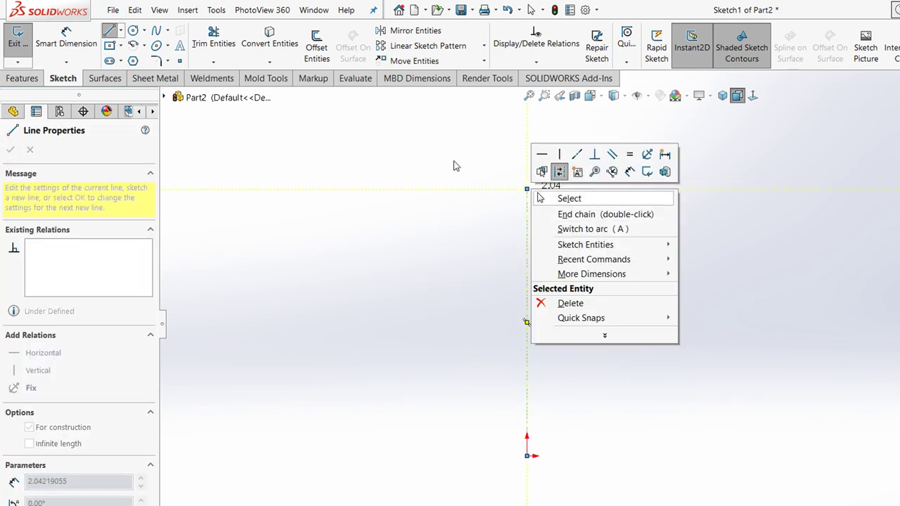
{"action": "key", "text": "Escape"}
{"action": "left_click", "coordinate": [66, 36]}
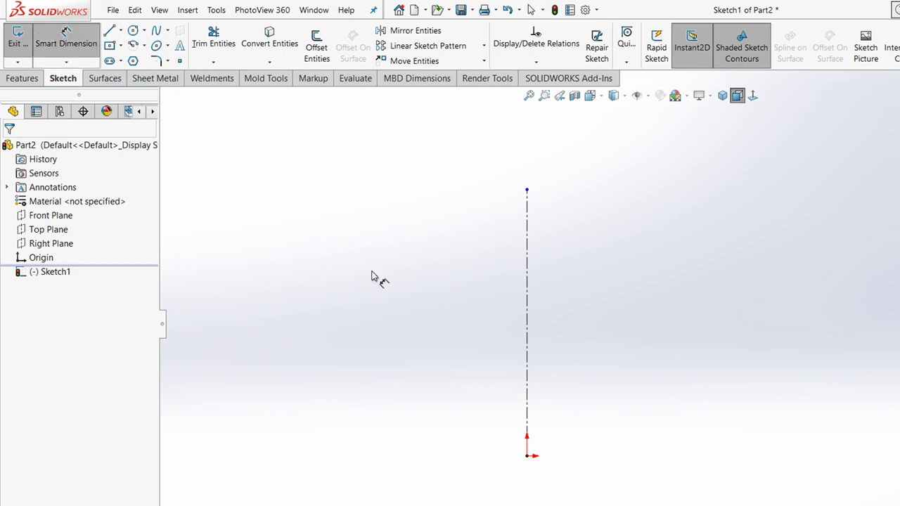
Dimension the vertical centerline's length to 100
{"action": "left_click", "coordinate": [486, 267]}
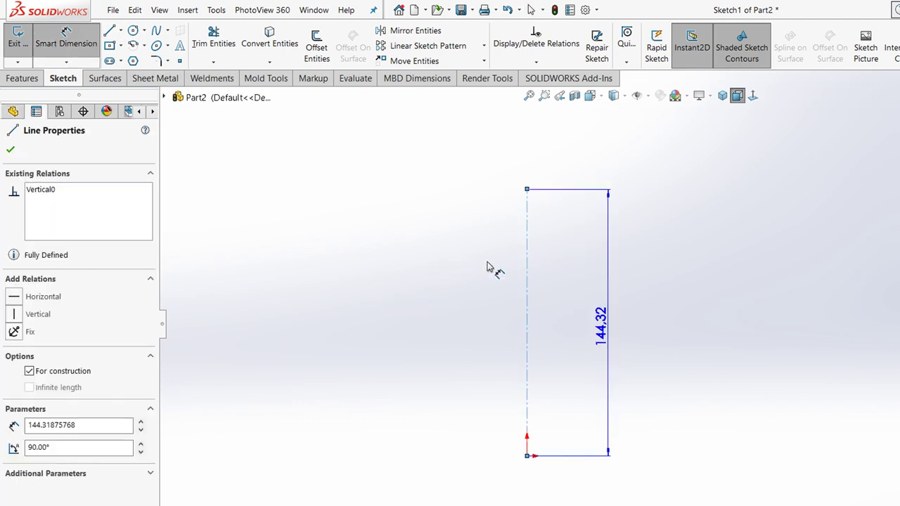
{"action": "left_click", "coordinate": [487, 267]}
{"action": "type", "text": "100"}
{"action": "key", "text": "Return"}
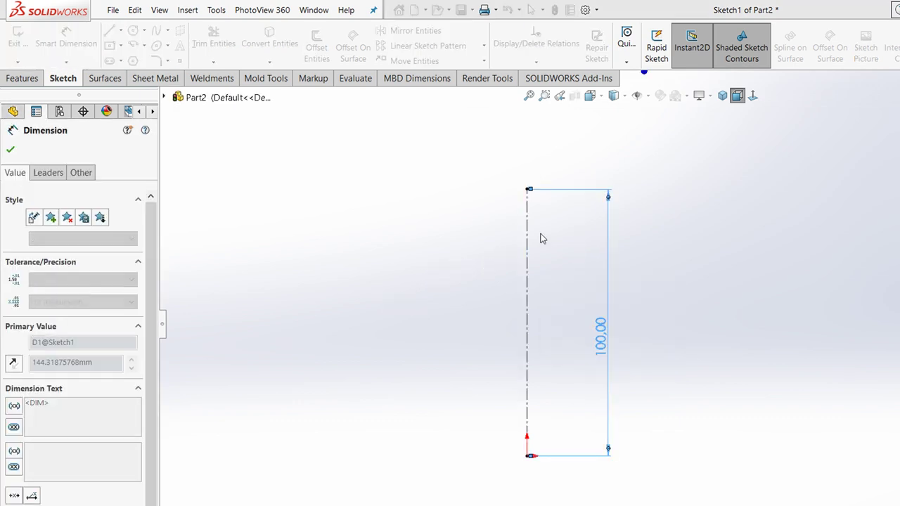
{"action": "key", "text": "Escape"}
Zoom out and return to the plain Select tool
{"action": "scroll", "coordinate": [503, 197], "scroll_direction": "down", "scroll_amount": 2}
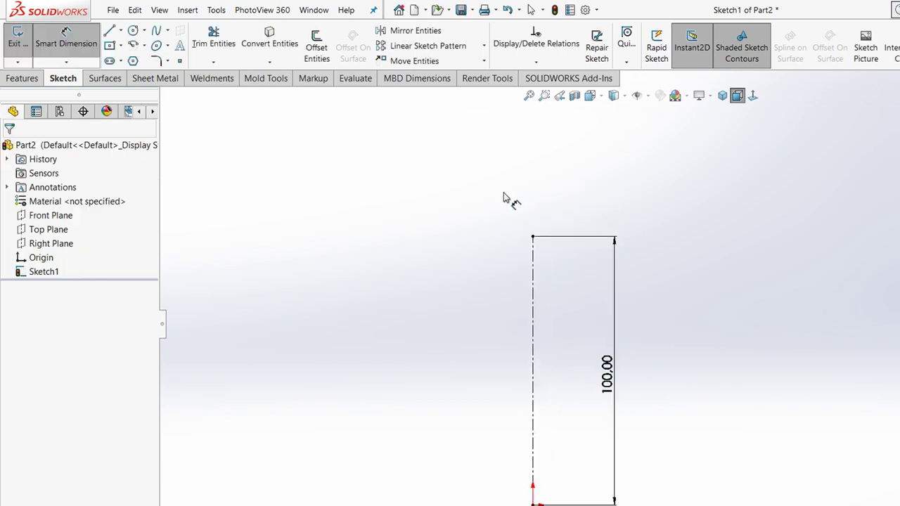
{"action": "scroll", "coordinate": [525, 279], "scroll_direction": "down", "scroll_amount": 1}
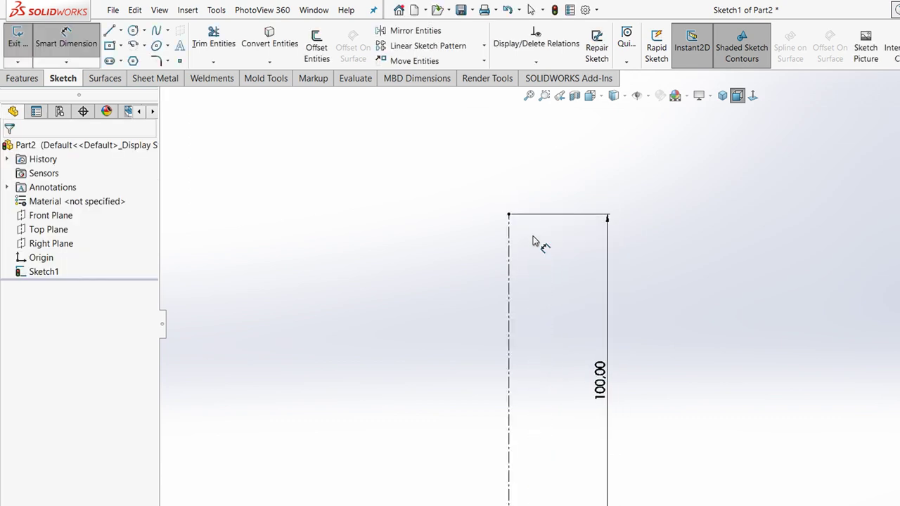
{"action": "right_click", "coordinate": [611, 213]}
{"action": "key", "text": "Down"}
{"action": "key", "text": "Return"}
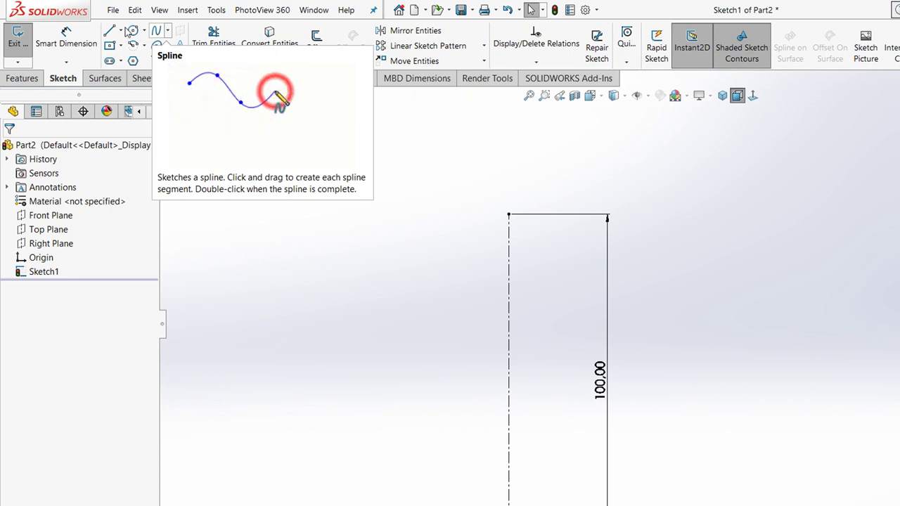
Draw a four-point wavy spline left of the centerline, from its top downward
{"action": "left_click", "coordinate": [156, 30]}
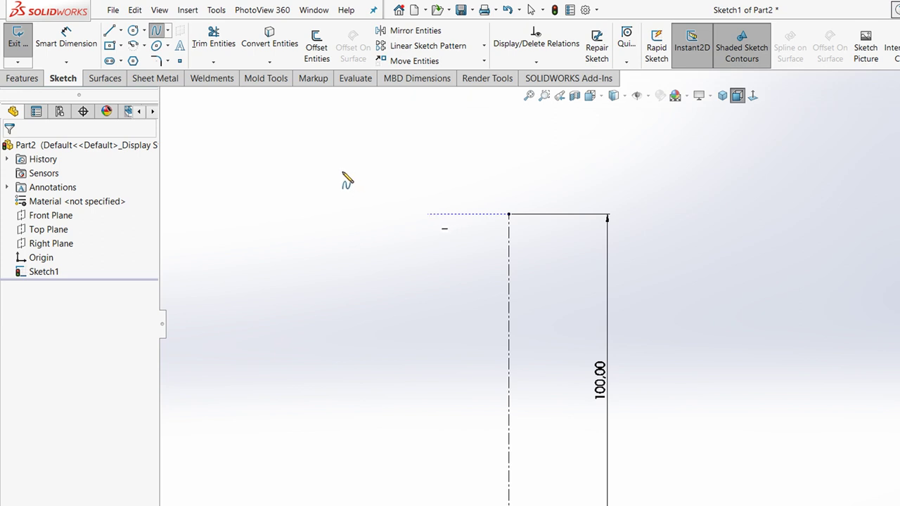
{"action": "left_click", "coordinate": [347, 182]}
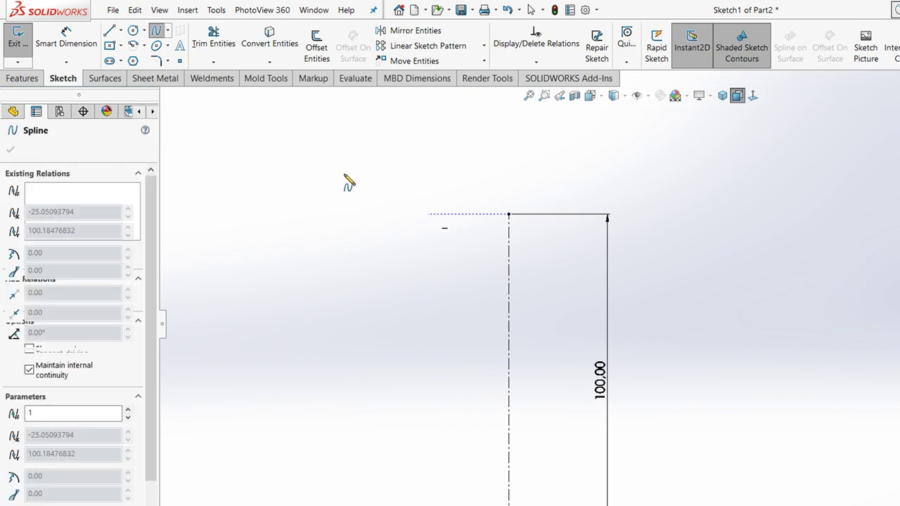
{"action": "left_click", "coordinate": [380, 254]}
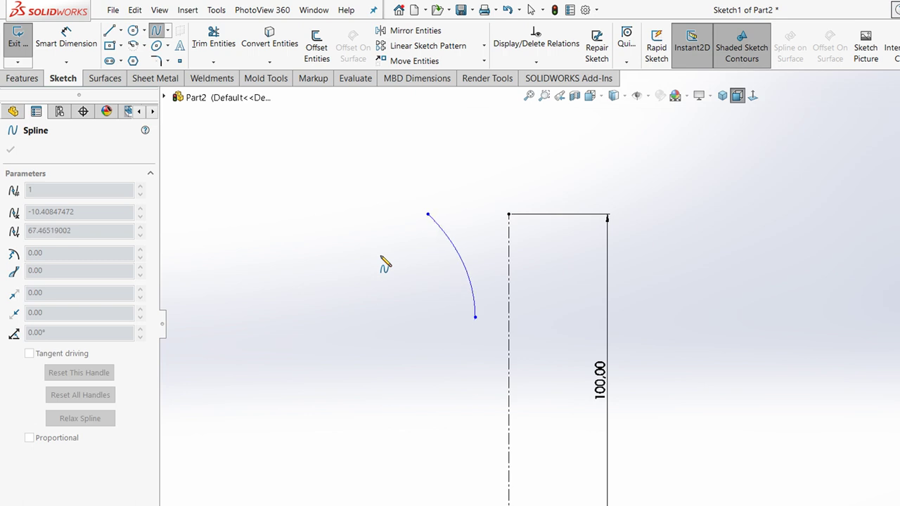
{"action": "left_click", "coordinate": [356, 343]}
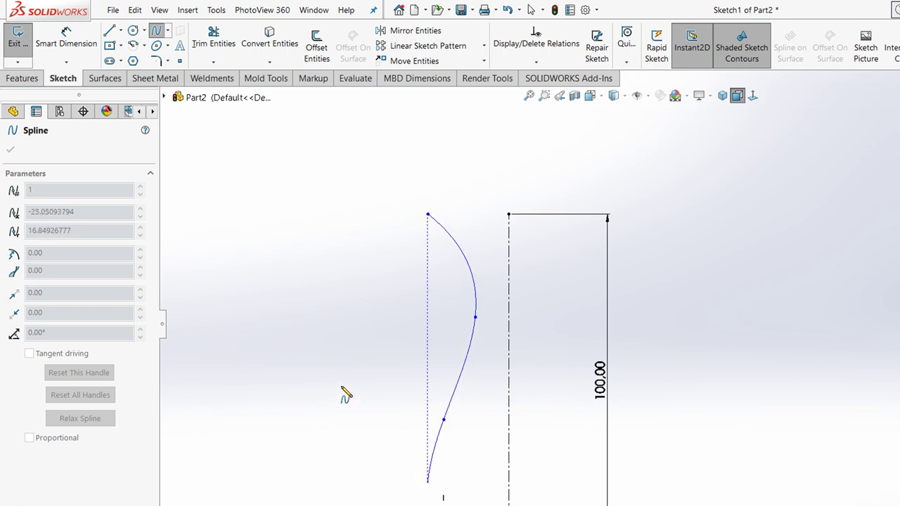
{"action": "left_click", "coordinate": [343, 397]}
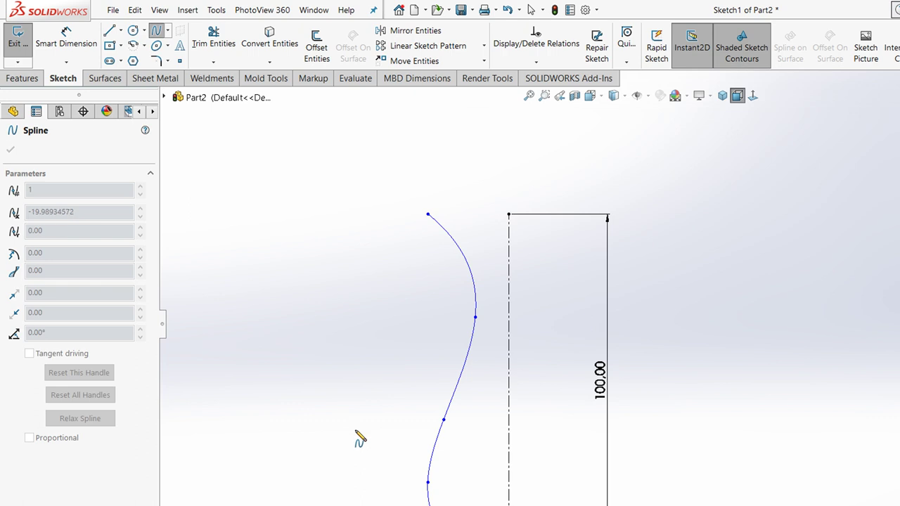
{"action": "key", "text": "Escape"}
{"action": "scroll", "coordinate": [422, 422], "scroll_direction": "down", "scroll_amount": 2}
{"action": "scroll", "coordinate": [393, 426], "scroll_direction": "down", "scroll_amount": 1}
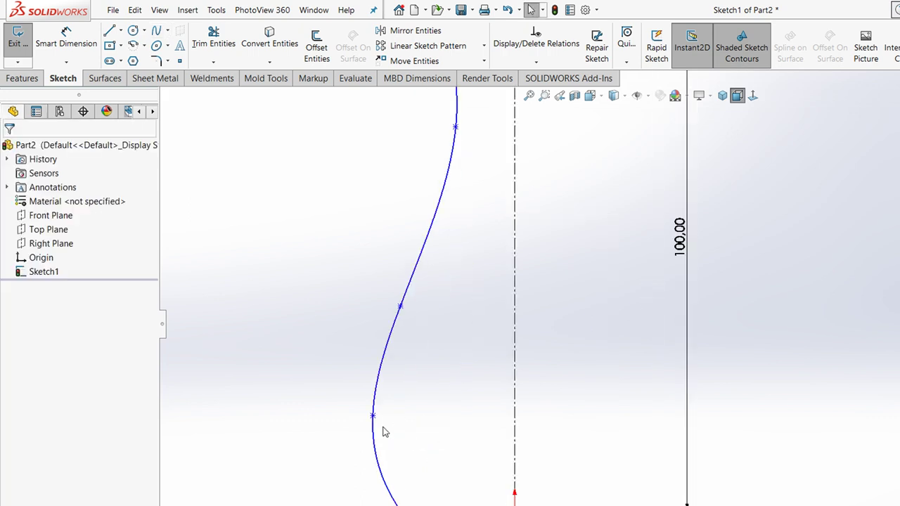
Drag the spline's lower curve point to refine its S-shape
{"action": "left_click", "coordinate": [109, 30]}
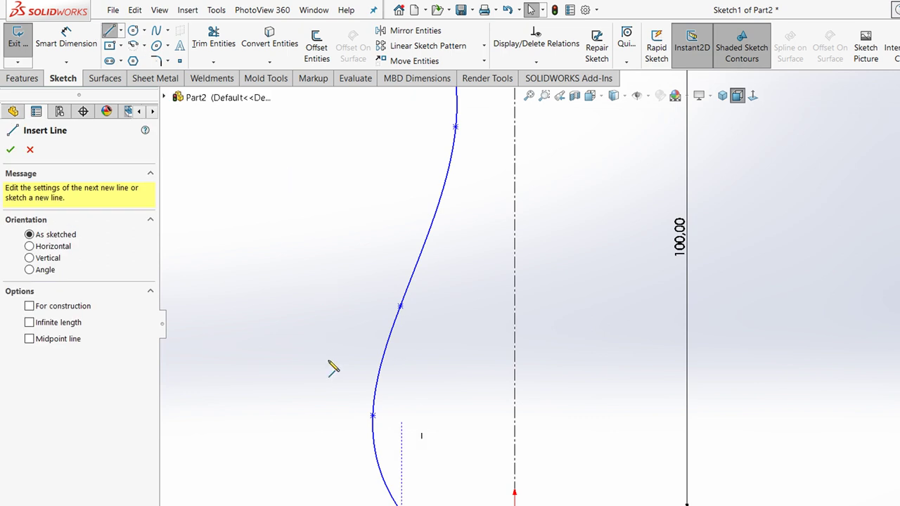
{"action": "key", "text": "Escape"}
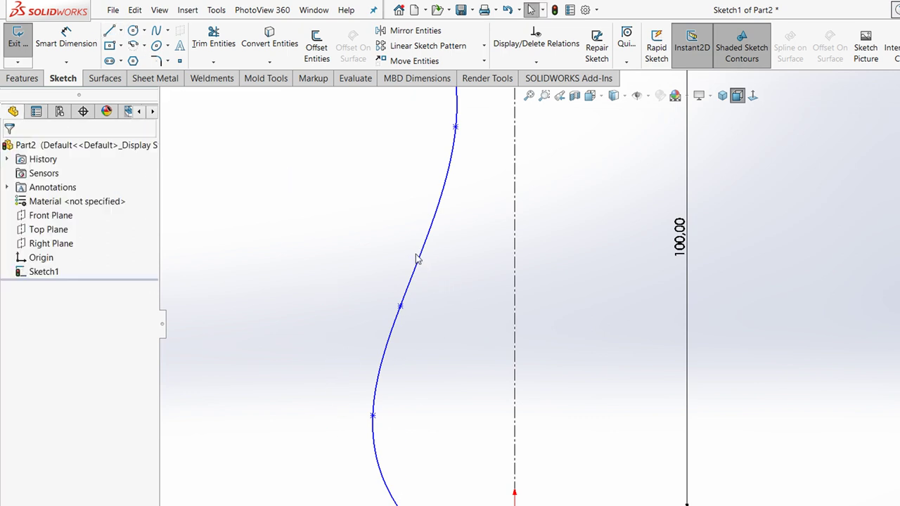
{"action": "key", "text": "f"}
{"action": "scroll", "coordinate": [520, 211], "scroll_direction": "down", "scroll_amount": 1}
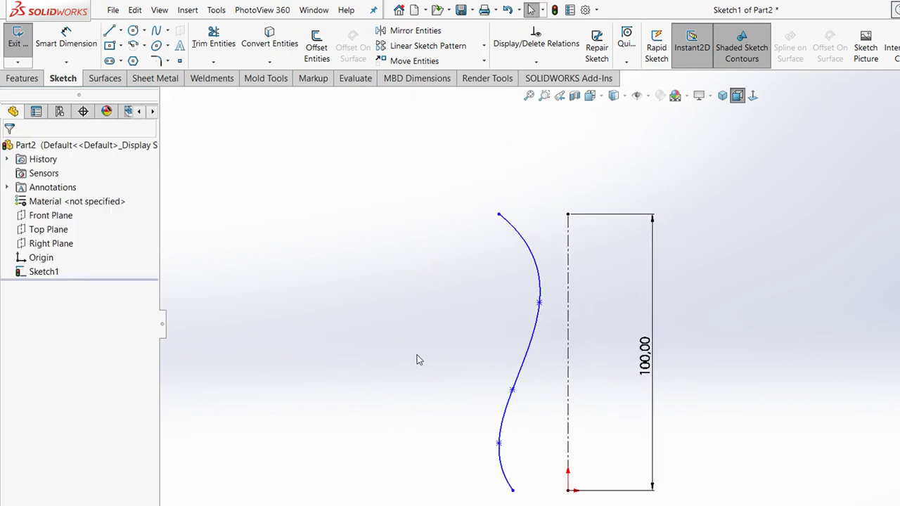
{"action": "left_click_drag", "start_coordinate": [398, 355], "coordinate": [393, 350]}
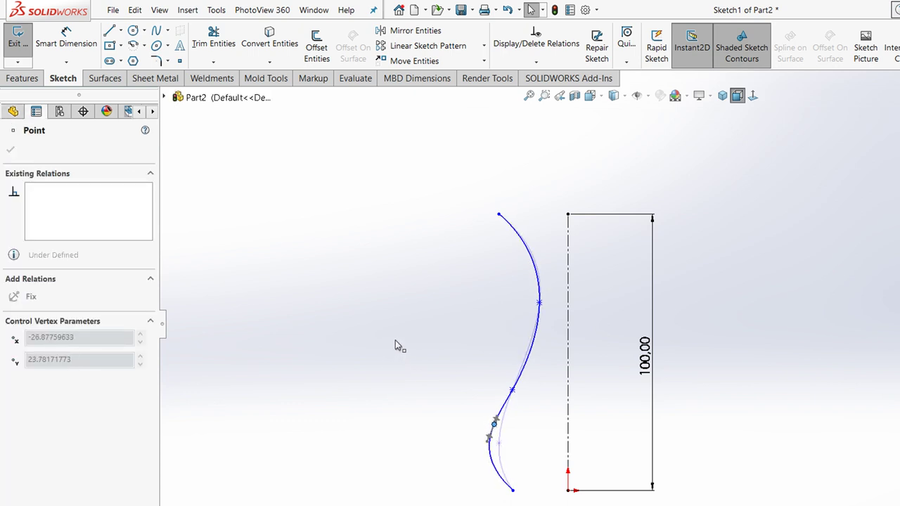
{"action": "left_click_drag", "start_coordinate": [393, 348], "coordinate": [395, 340]}
{"action": "left_click", "coordinate": [417, 346]}
{"action": "scroll", "coordinate": [426, 307], "scroll_direction": "down", "scroll_amount": 3}
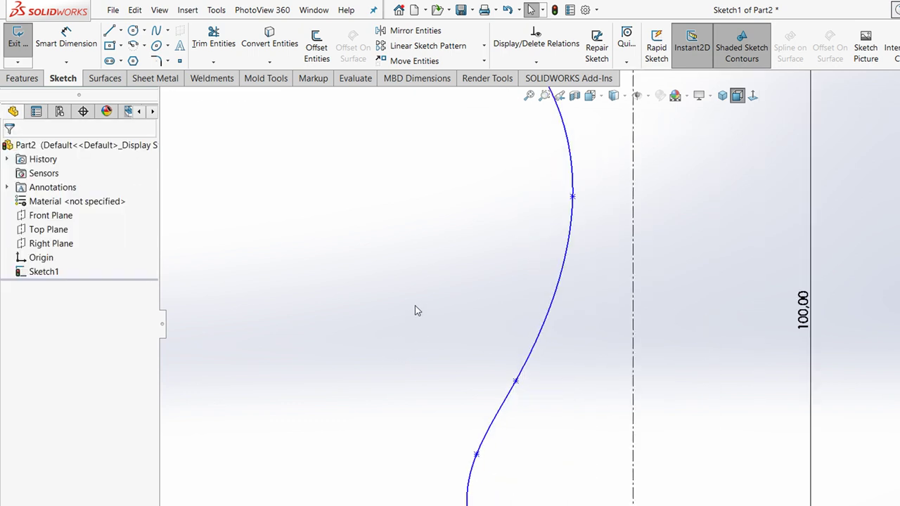
{"action": "left_click", "coordinate": [321, 251]}
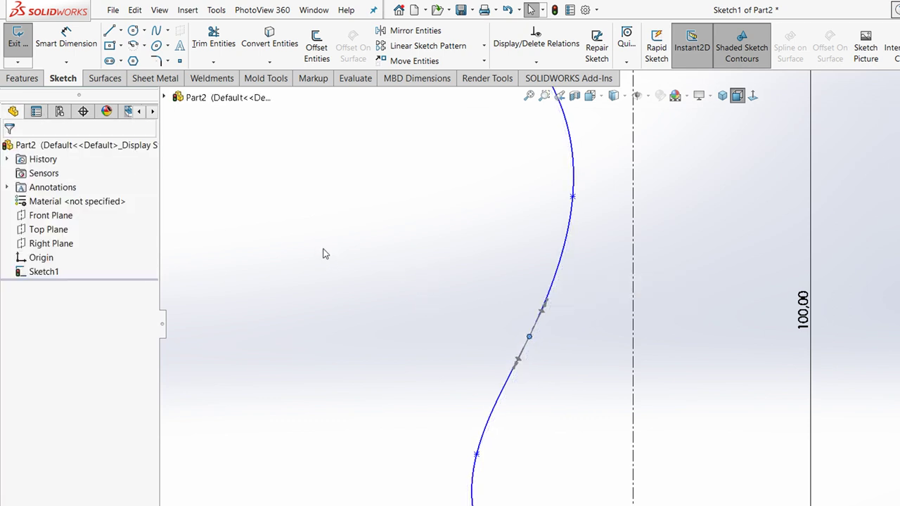
{"action": "key", "text": "f"}
{"action": "scroll", "coordinate": [499, 151], "scroll_direction": "down", "scroll_amount": 1}
{"action": "scroll", "coordinate": [471, 154], "scroll_direction": "down", "scroll_amount": 2}
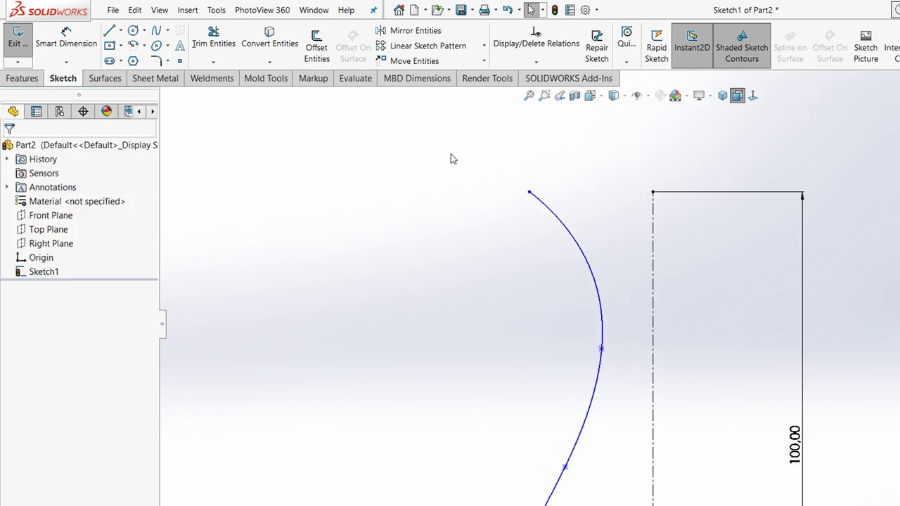
Move the spline's top end to Y 100 and its bottom end to Y 0
{"action": "left_click_drag", "start_coordinate": [424, 156], "coordinate": [444, 162]}
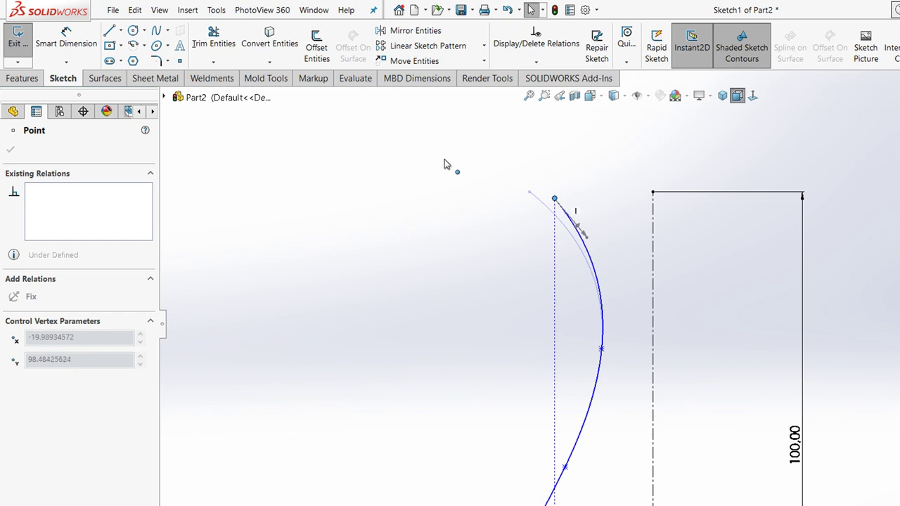
{"action": "left_click", "coordinate": [377, 240]}
{"action": "key", "text": "f"}
{"action": "scroll", "coordinate": [570, 246], "scroll_direction": "down", "scroll_amount": 1}
{"action": "scroll", "coordinate": [486, 346], "scroll_direction": "down", "scroll_amount": 2}
{"action": "scroll", "coordinate": [460, 290], "scroll_direction": "up", "scroll_amount": 2}
{"action": "scroll", "coordinate": [473, 345], "scroll_direction": "down", "scroll_amount": 1}
{"action": "left_click_drag", "start_coordinate": [395, 408], "coordinate": [407, 410]}
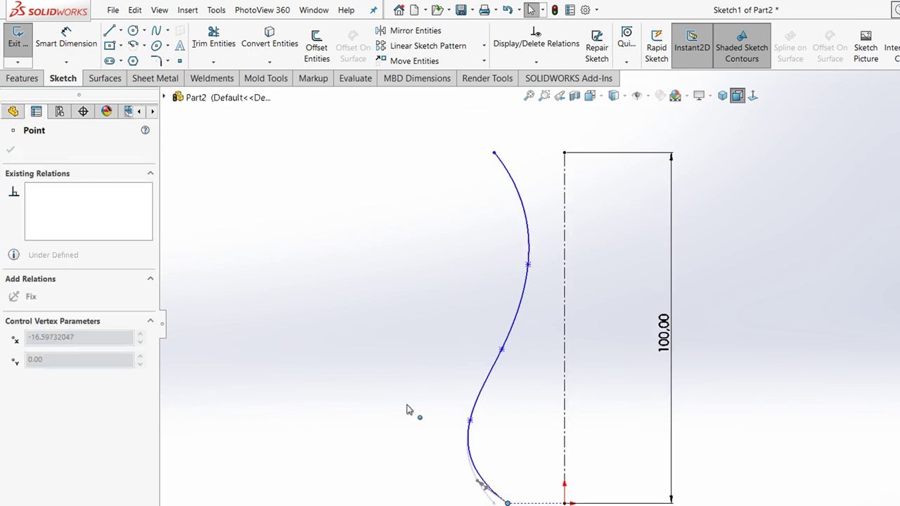
{"action": "left_click", "coordinate": [327, 354]}
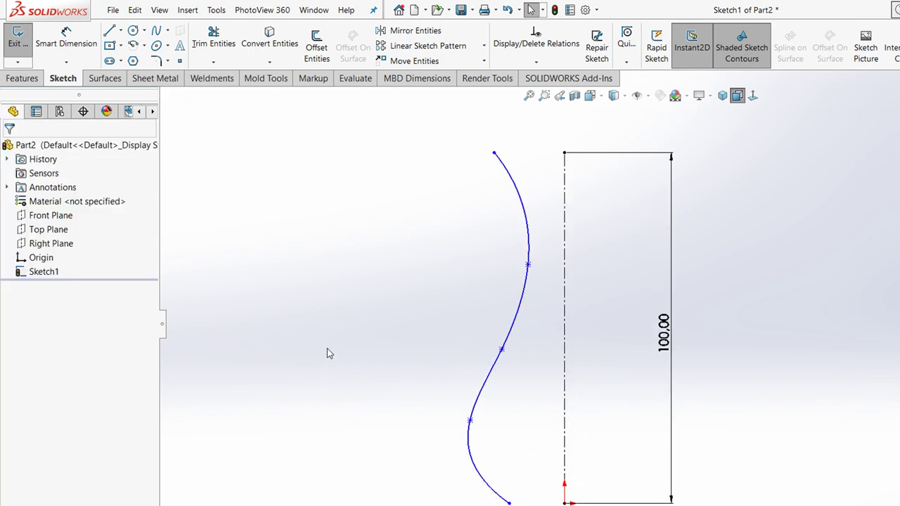
{"action": "left_click", "coordinate": [88, 73]}
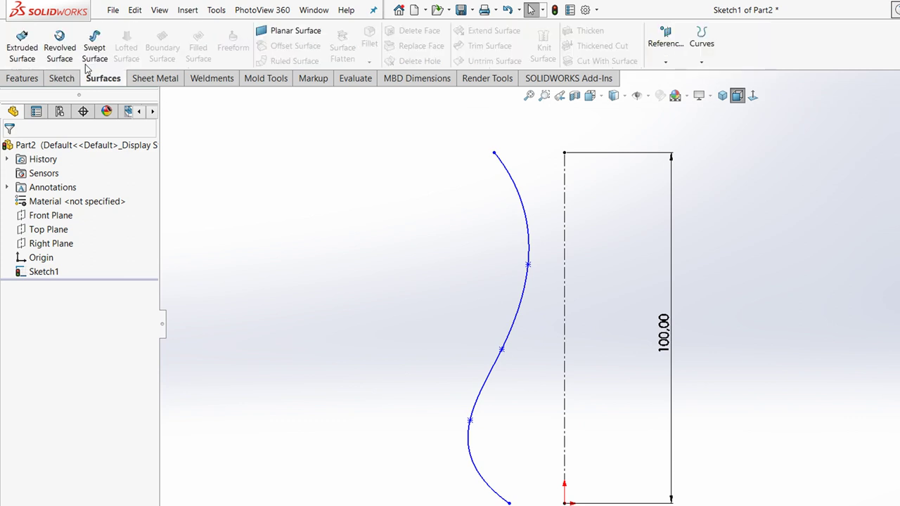
Revolve the spline profile around the centerline into the vase surface Surface-Revolve1
{"action": "left_click", "coordinate": [51, 42]}
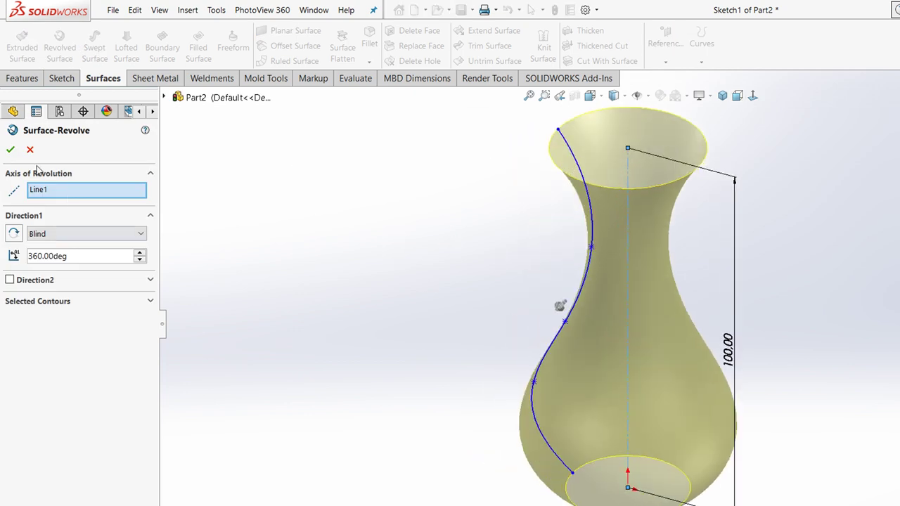
{"action": "left_click", "coordinate": [10, 149]}
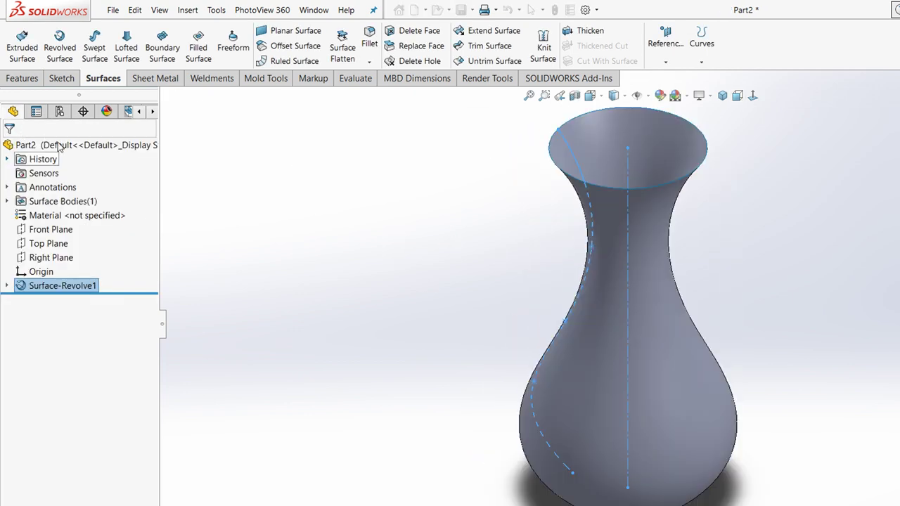
{"action": "left_click", "coordinate": [192, 176]}
{"action": "key", "text": "f"}
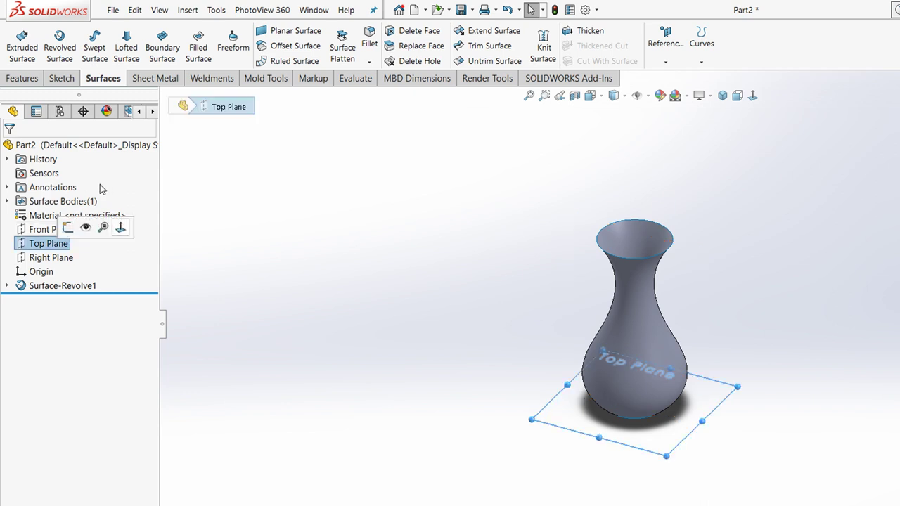
On the Top Plane, sketch a 30.52 mm radius circle centred on the origin
{"action": "key", "text": "ctrl+8"}
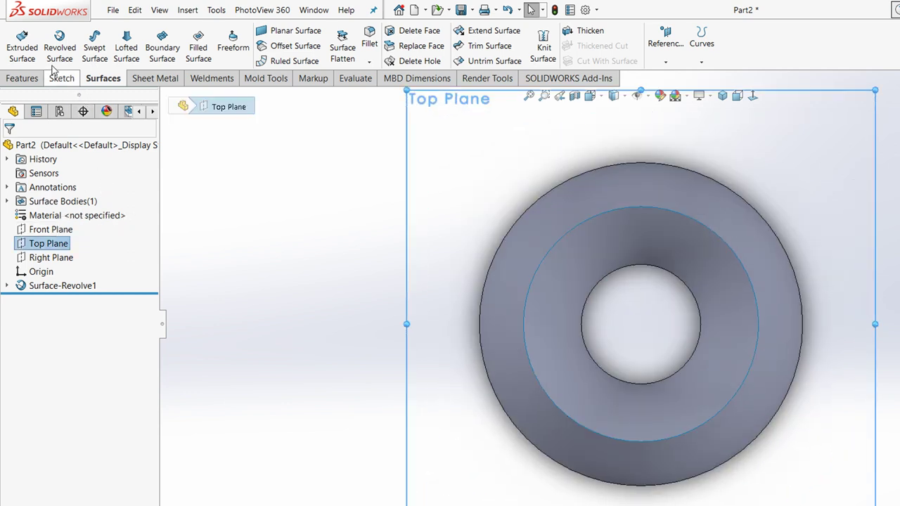
{"action": "left_click", "coordinate": [61, 78]}
{"action": "left_click", "coordinate": [133, 30]}
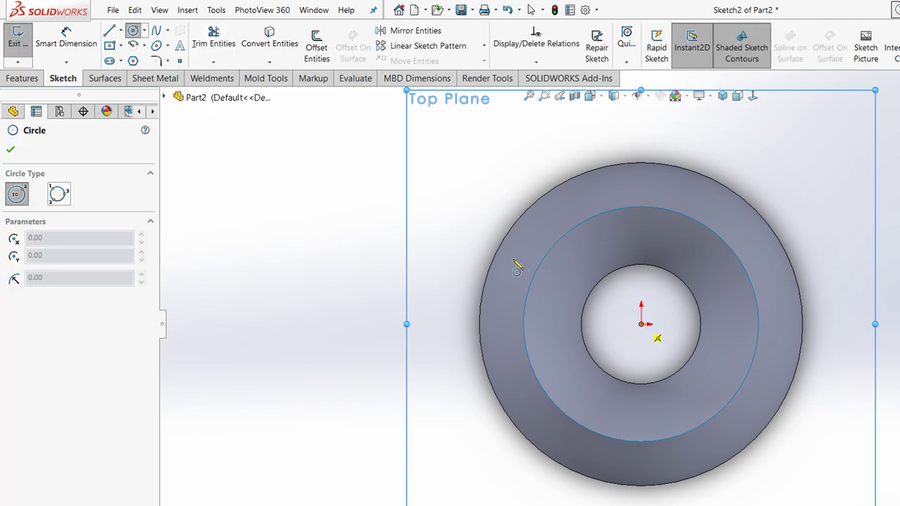
{"action": "left_click", "coordinate": [641, 324]}
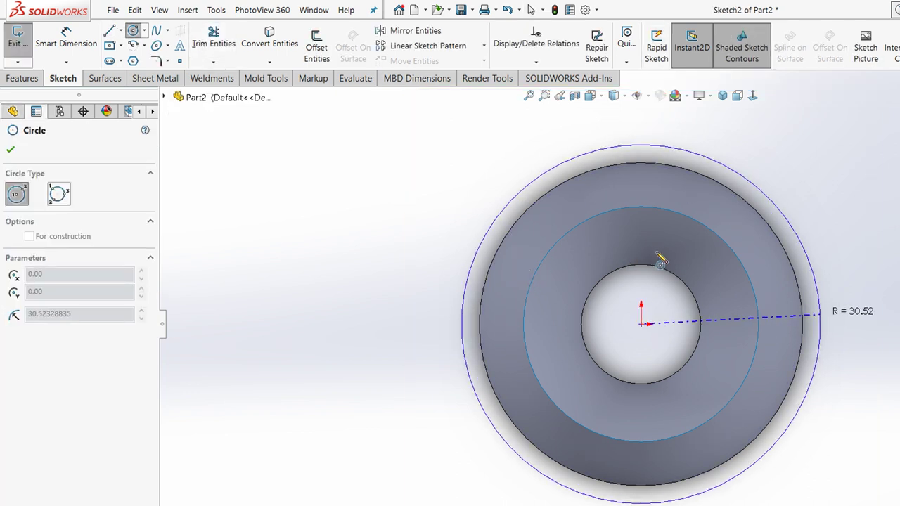
{"action": "left_click", "coordinate": [658, 259]}
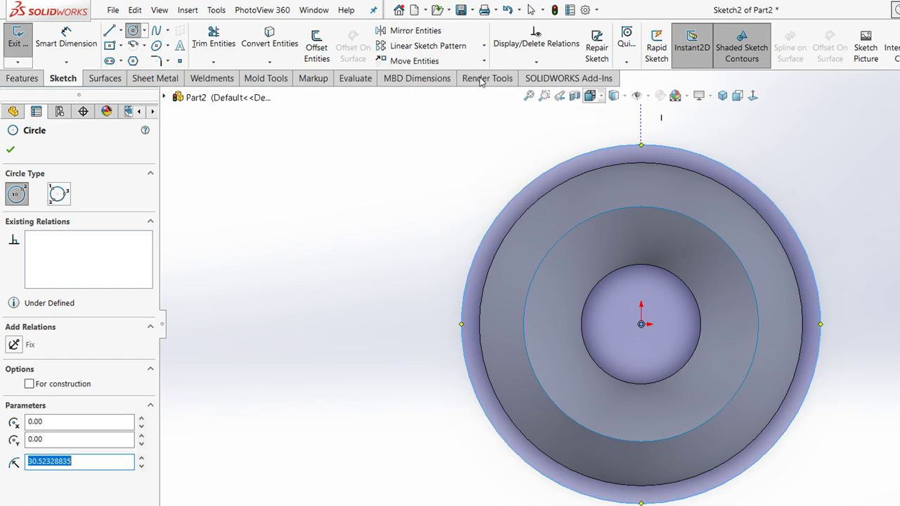
{"action": "key", "text": "ctrl+8"}
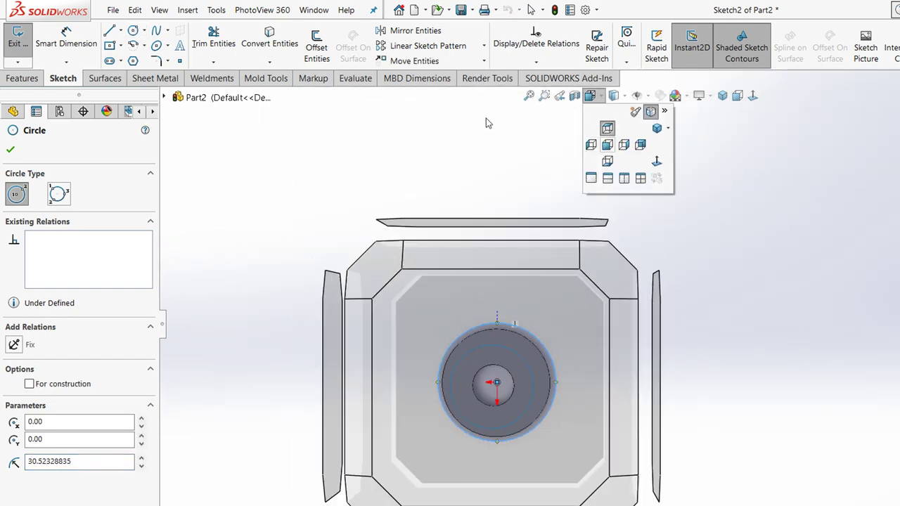
{"action": "key", "text": "ctrl+1"}
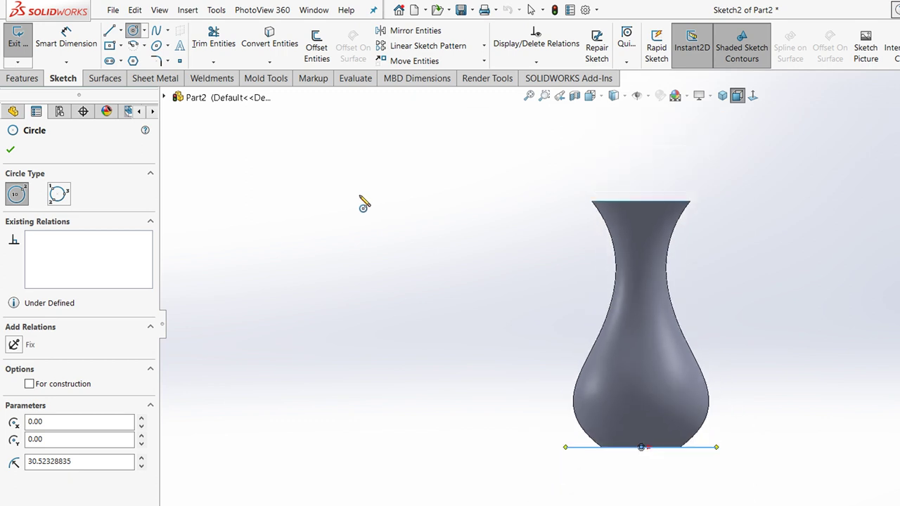
{"action": "left_click", "coordinate": [187, 10]}
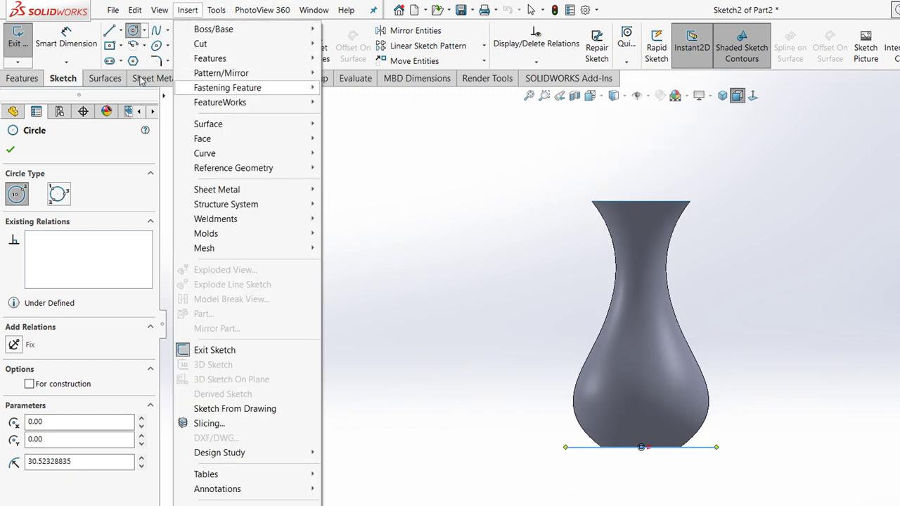
{"action": "mouse_move", "coordinate": [205, 153]}
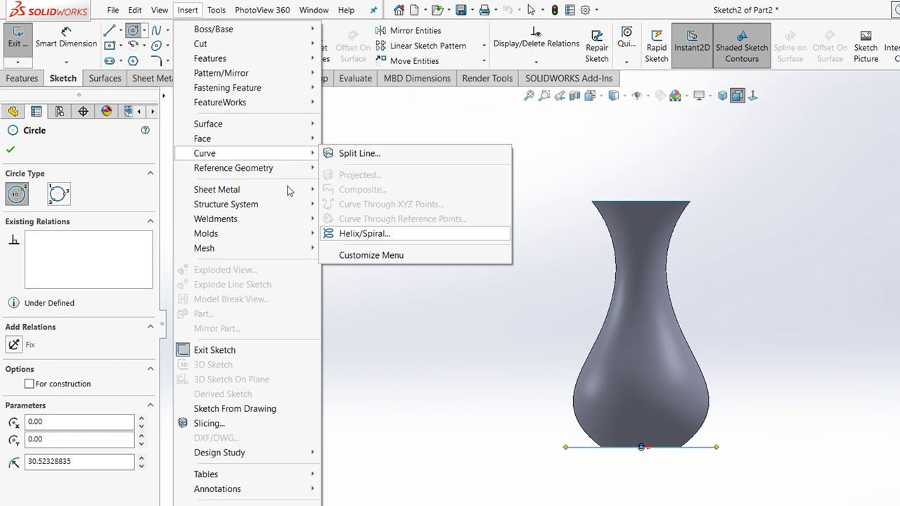
Create a helix from the base circle with 40 mm pitch and 2.5 revolutions
{"action": "key", "text": "Return"}
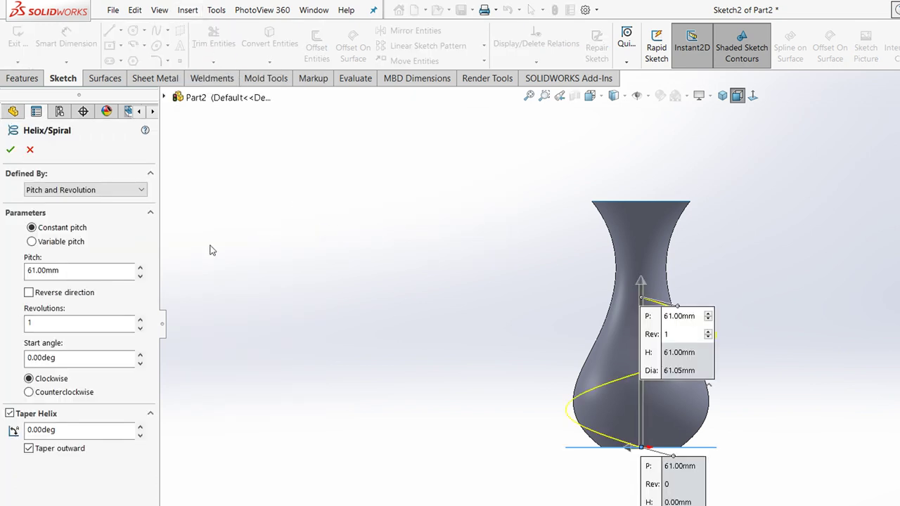
{"action": "type", "text": "40"}
{"action": "key", "text": "Return"}
{"action": "left_click_drag", "start_coordinate": [575, 273], "coordinate": [247, 241]}
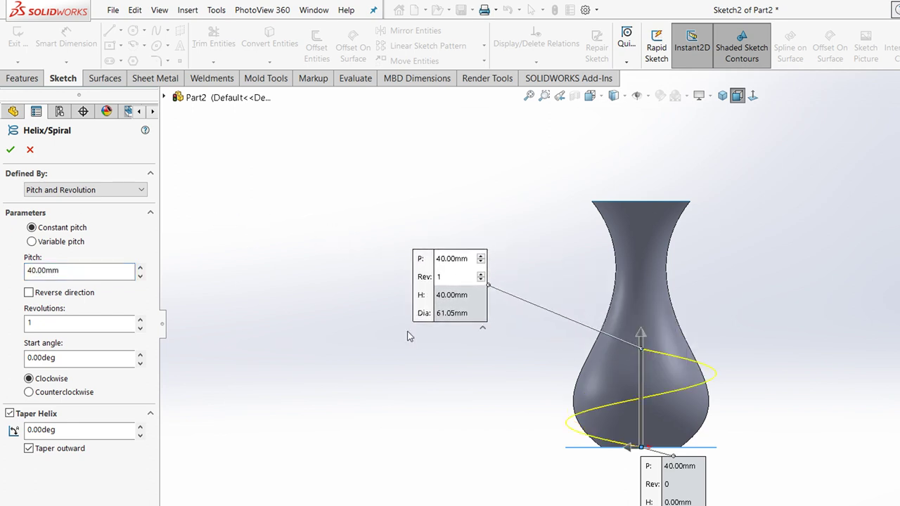
{"action": "left_click_drag", "start_coordinate": [487, 409], "coordinate": [252, 386]}
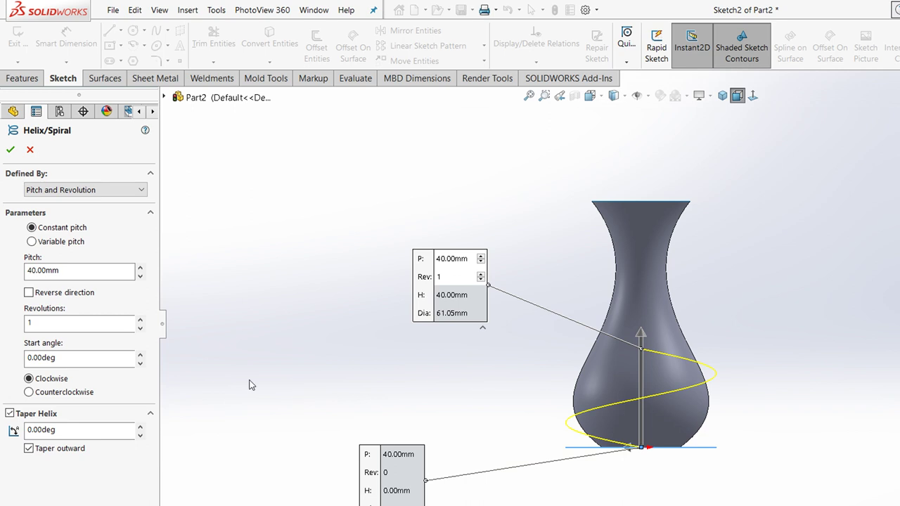
{"action": "key", "text": "Tab"}
{"action": "key", "text": "Tab"}
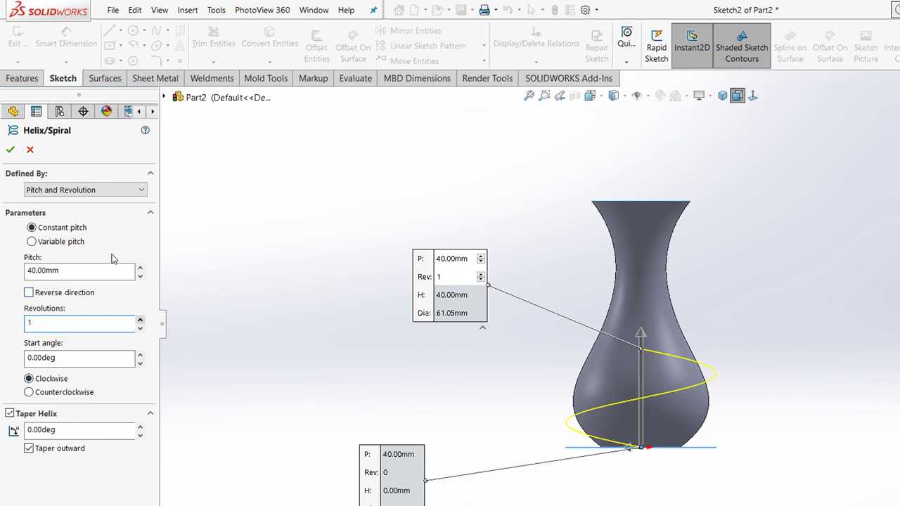
{"action": "key", "text": "Up"}
{"action": "key", "text": "Up"}
{"action": "key", "text": "Up"}
{"action": "key", "text": "Up"}
{"action": "key", "text": "Up"}
{"action": "key", "text": "Up"}
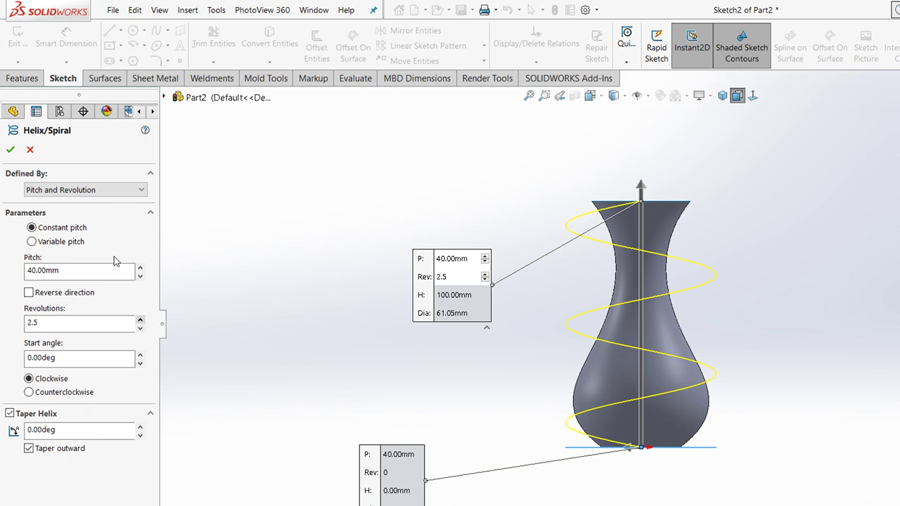
{"action": "left_click", "coordinate": [10, 149]}
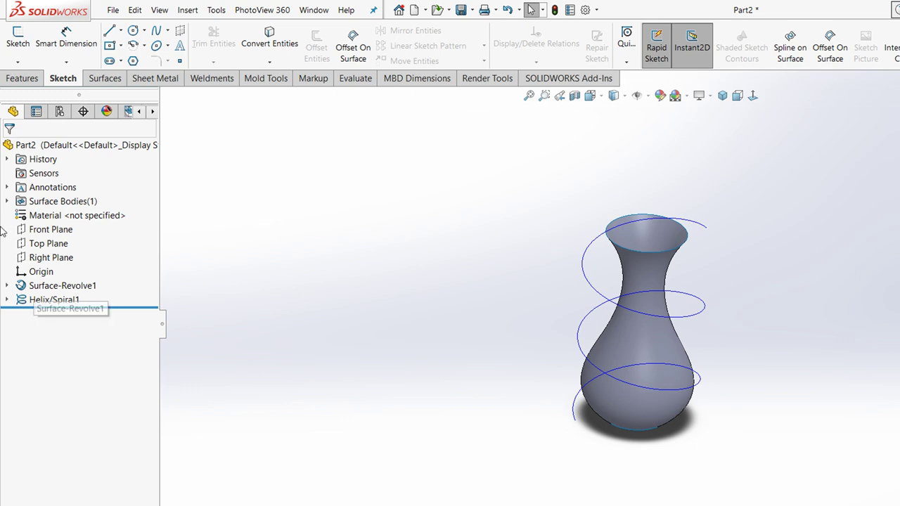
{"action": "left_click", "coordinate": [51, 257]}
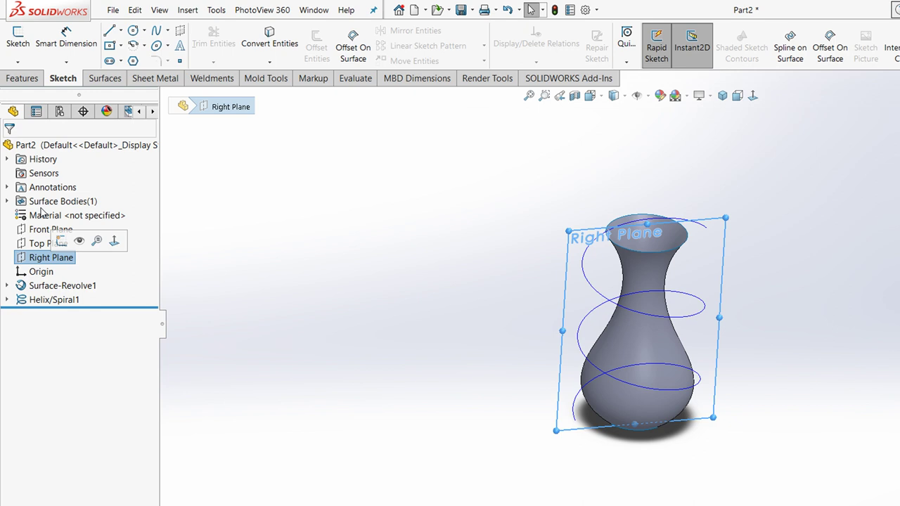
Draw a short straight line at the helix's lower end on the Right Plane as Sketch3
{"action": "left_click", "coordinate": [114, 241]}
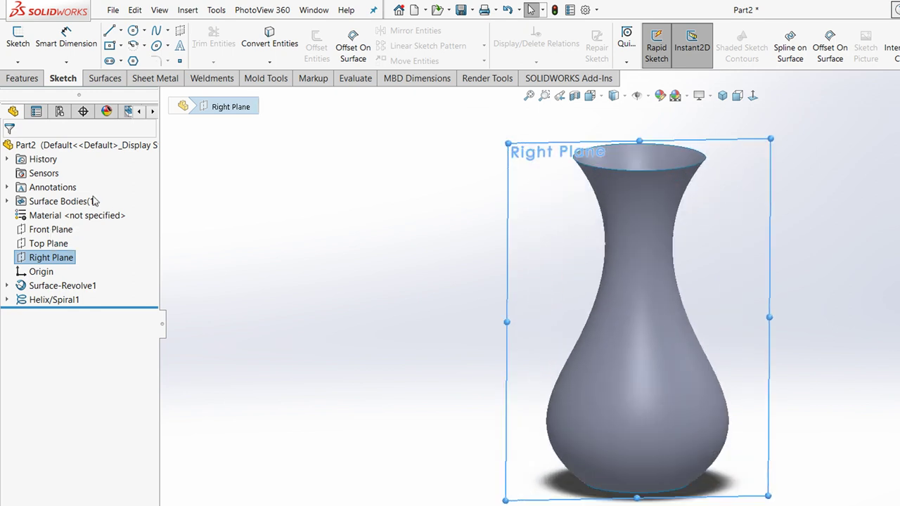
{"action": "left_click", "coordinate": [109, 30]}
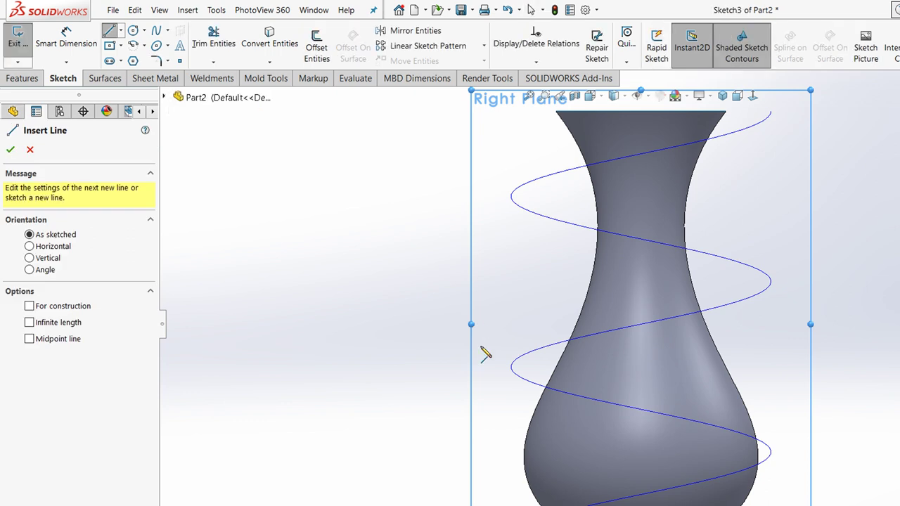
{"action": "left_click", "coordinate": [413, 436]}
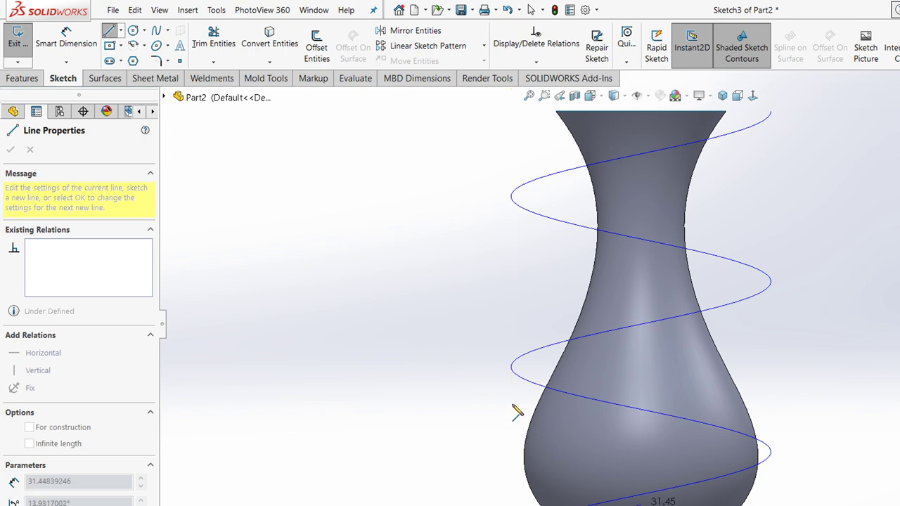
{"action": "left_click", "coordinate": [517, 413]}
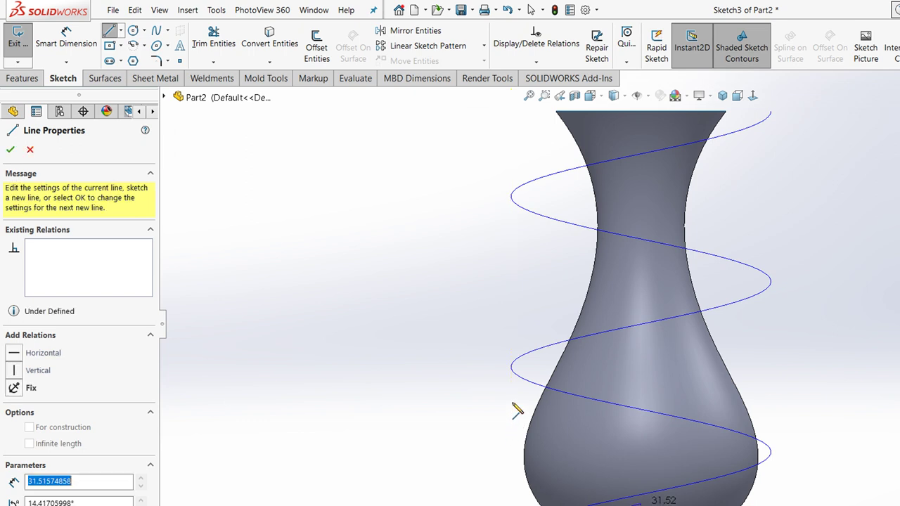
{"action": "key", "text": "Escape"}
{"action": "middle_click_drag", "start_coordinate": [333, 275], "coordinate": [358, 324]}
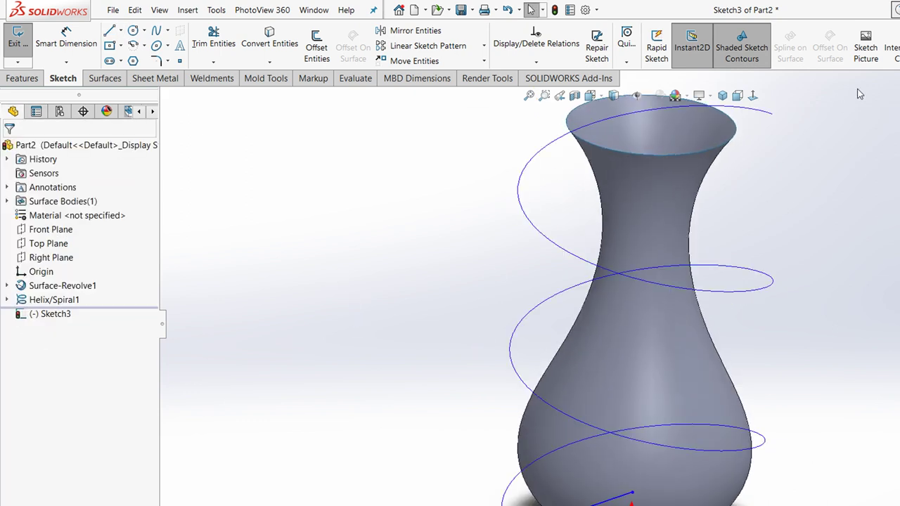
{"action": "key", "text": "ctrl+b"}
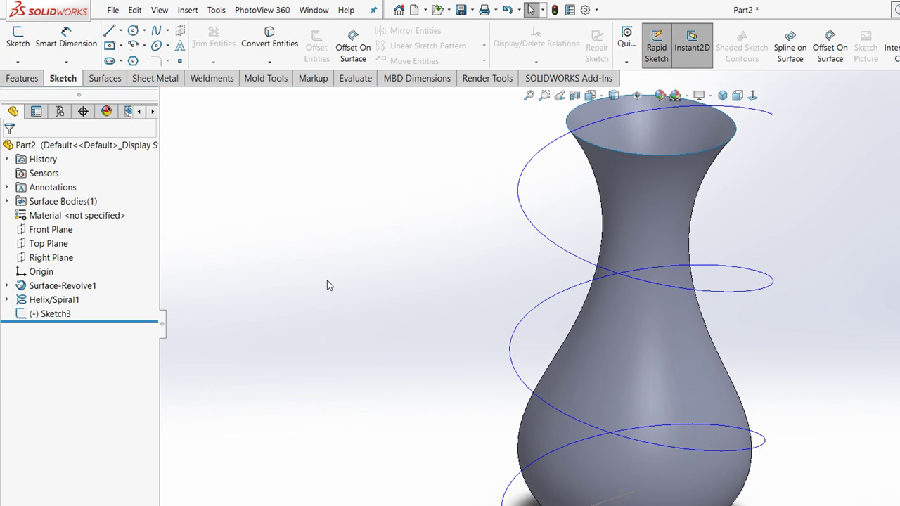
Sweep the Sketch3 line along Helix/Spiral1 to create the spiral surface Surface-Sweep1
{"action": "left_click", "coordinate": [101, 78]}
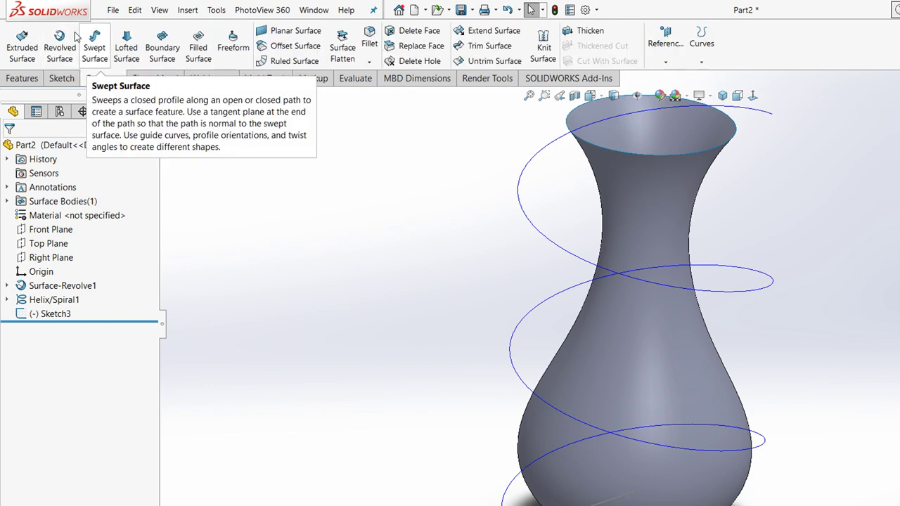
{"action": "left_click", "coordinate": [77, 37]}
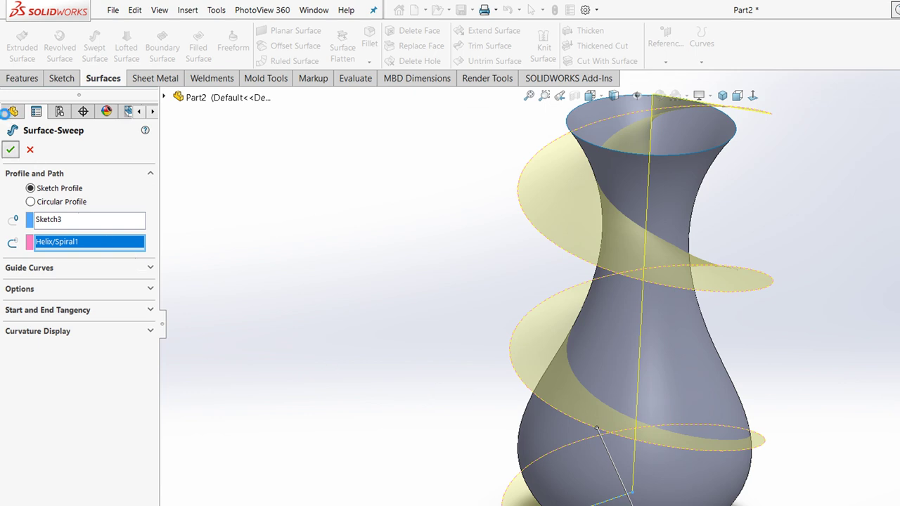
{"action": "left_click", "coordinate": [10, 149]}
{"action": "key", "text": "f"}
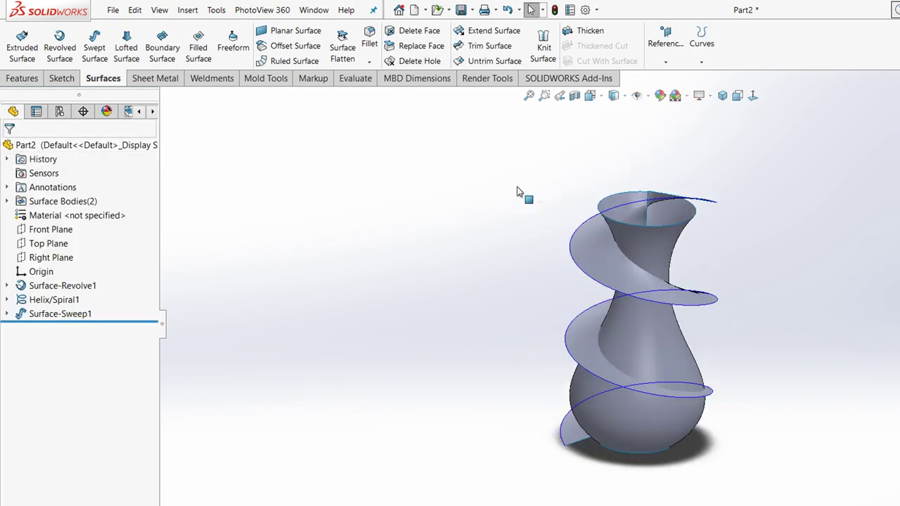
Orbit the vase and select the spiral rib surface to inspect it
{"action": "middle_click_drag", "start_coordinate": [575, 175], "coordinate": [591, 180]}
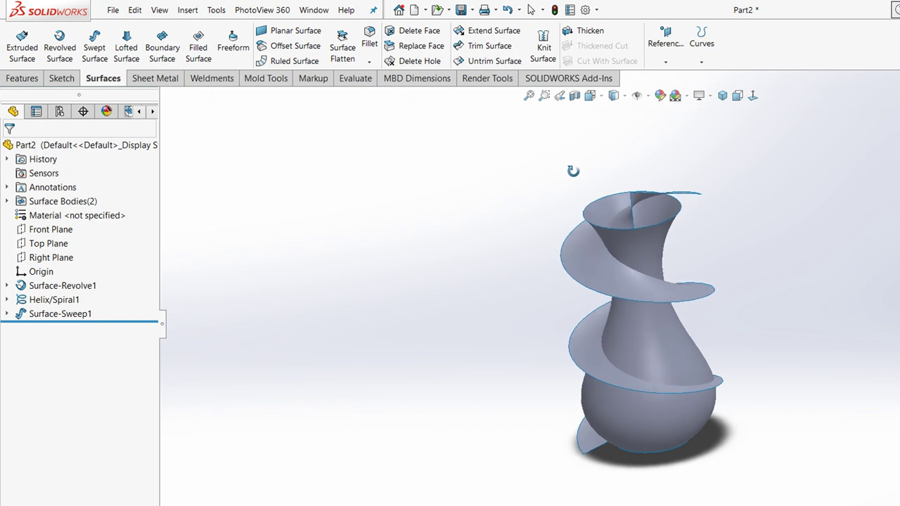
{"action": "left_click", "coordinate": [25, 76]}
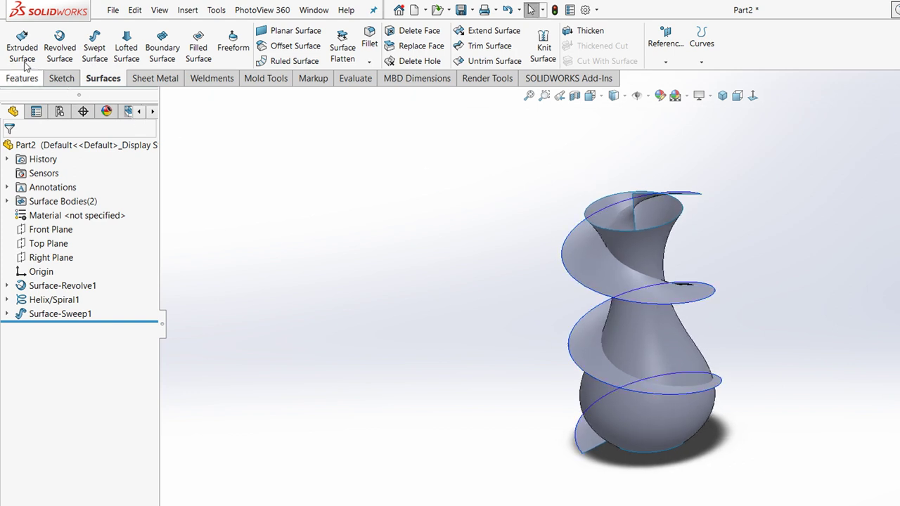
{"action": "scroll", "coordinate": [594, 236], "scroll_direction": "down", "scroll_amount": 3}
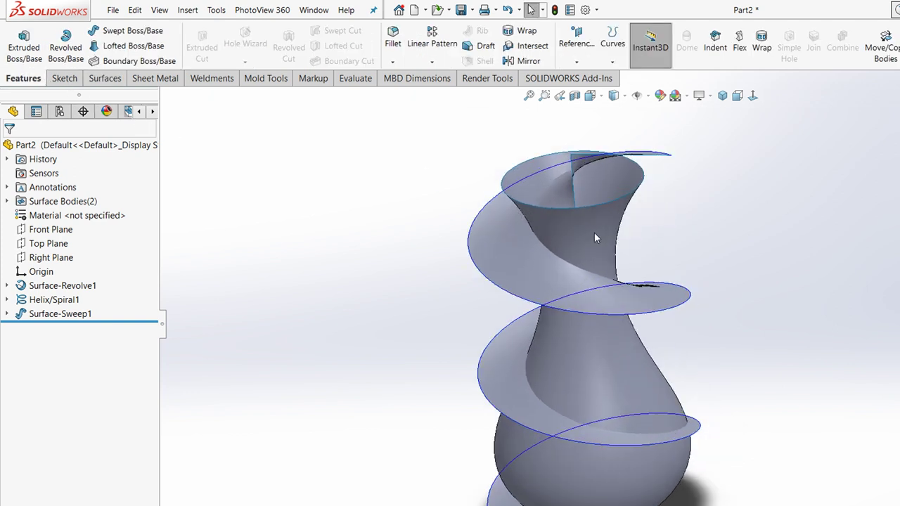
{"action": "left_click", "coordinate": [486, 223]}
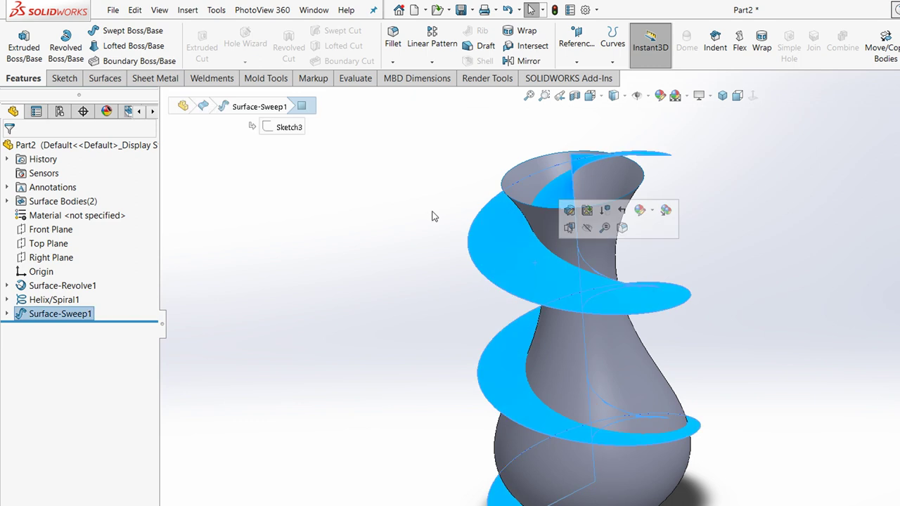
{"action": "left_click", "coordinate": [659, 185]}
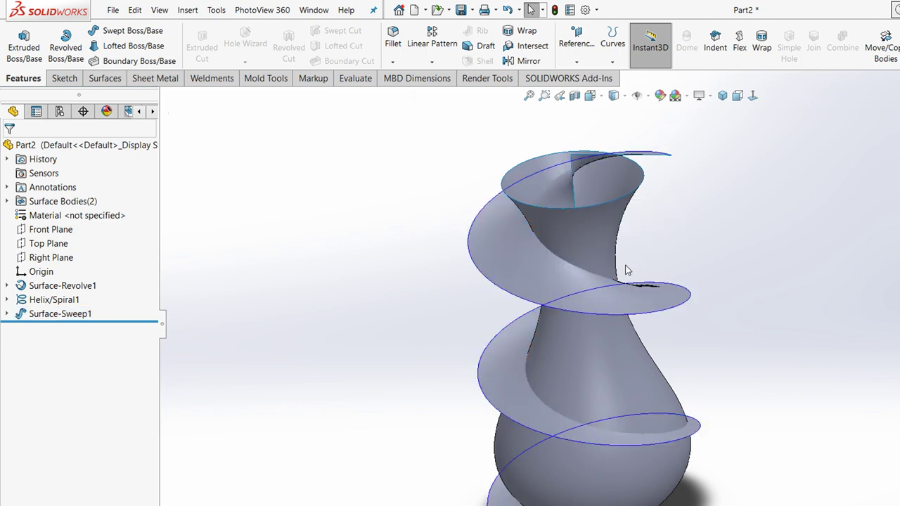
{"action": "middle_click_drag", "start_coordinate": [626, 269], "coordinate": [619, 263]}
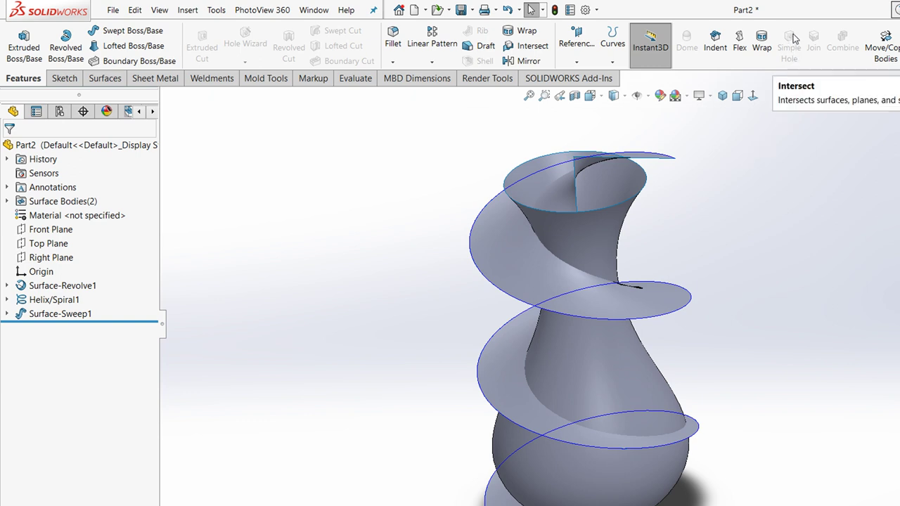
Start the Intersection Curve tool in a 3D sketch, then cancel the command
{"action": "left_click", "coordinate": [59, 73]}
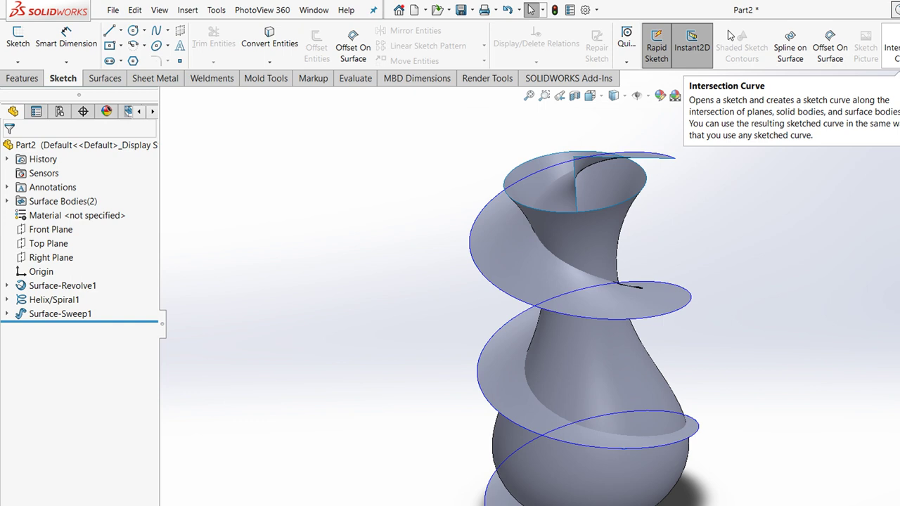
{"action": "left_click", "coordinate": [889, 43]}
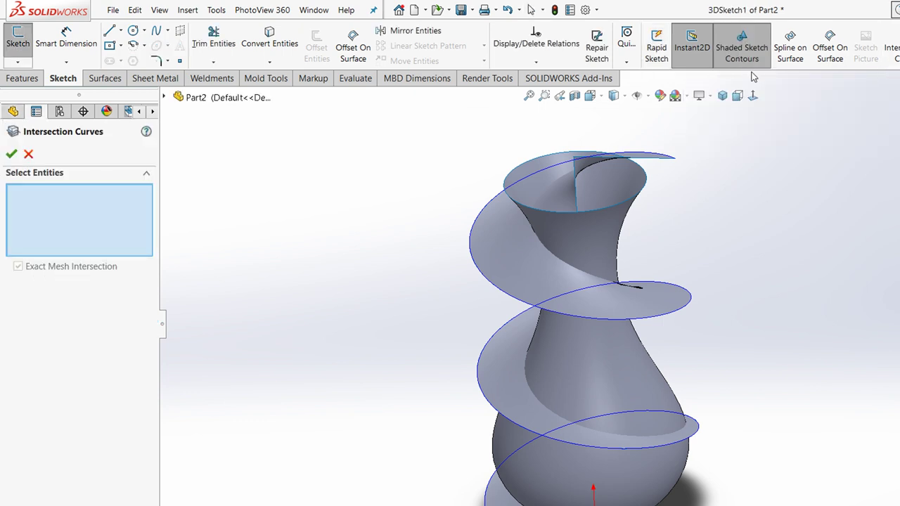
{"action": "left_click", "coordinate": [28, 153]}
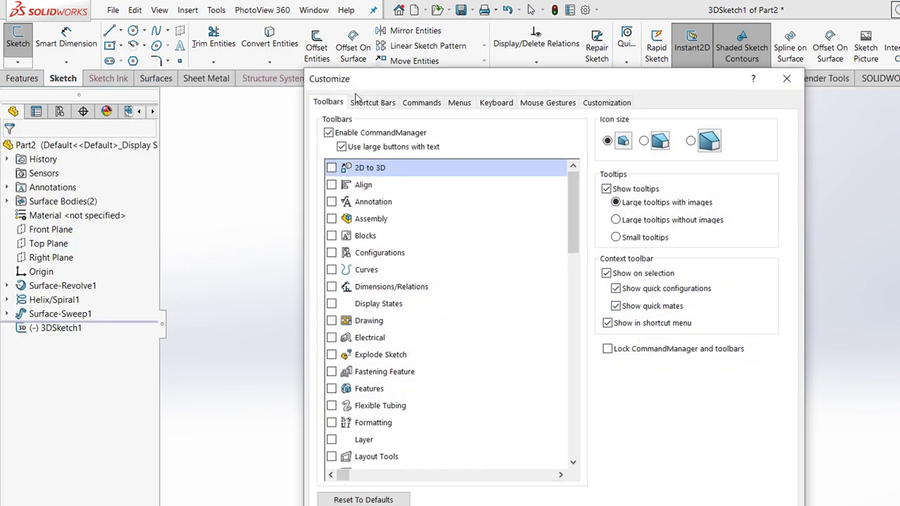
Add the Intersection Curve button from the Sketch command category to the Sketch toolbar
{"action": "left_click", "coordinate": [422, 103]}
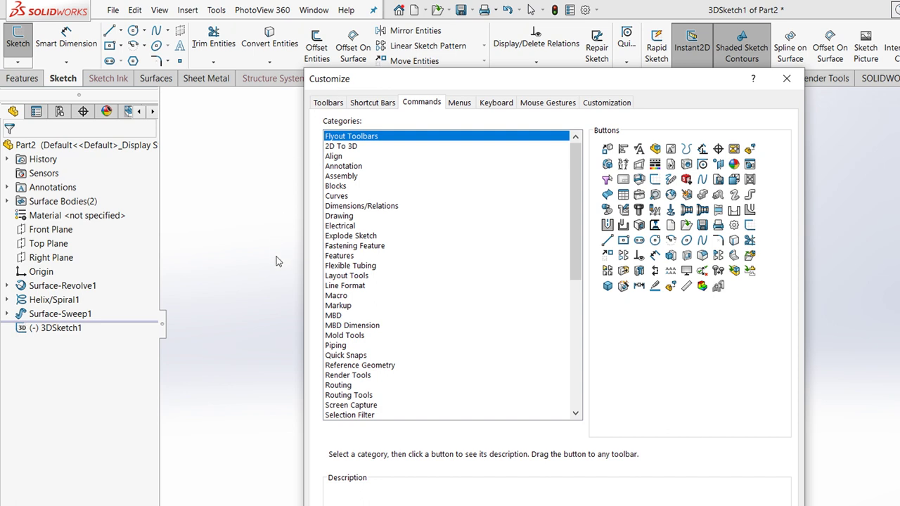
{"action": "scroll", "coordinate": [298, 303], "scroll_direction": "down", "scroll_amount": 2}
{"action": "type", "text": "sk"}
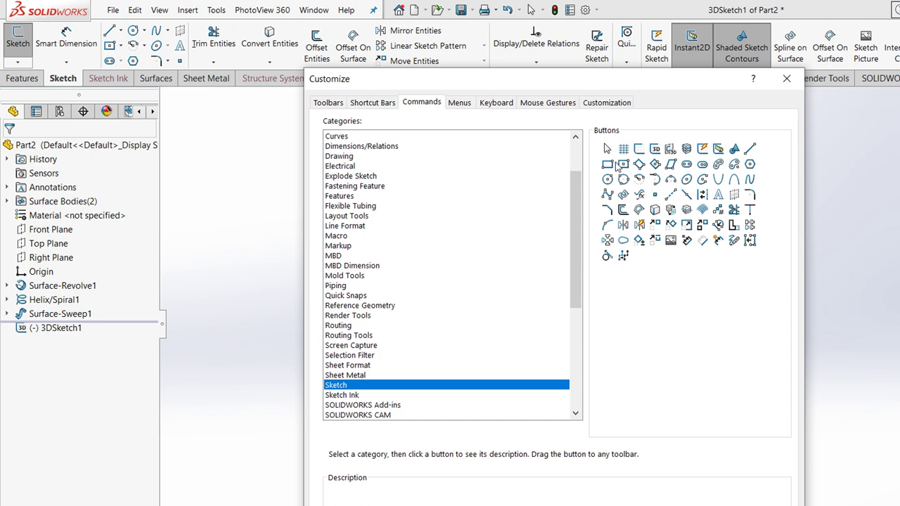
{"action": "left_click", "coordinate": [686, 148]}
{"action": "key", "text": "Down"}
{"action": "key", "text": "Down"}
{"action": "key", "text": "Down"}
{"action": "key", "text": "Down"}
{"action": "key", "text": "Down"}
{"action": "key", "text": "Down"}
{"action": "key", "text": "Down"}
{"action": "key", "text": "Up"}
{"action": "key", "text": "Up"}
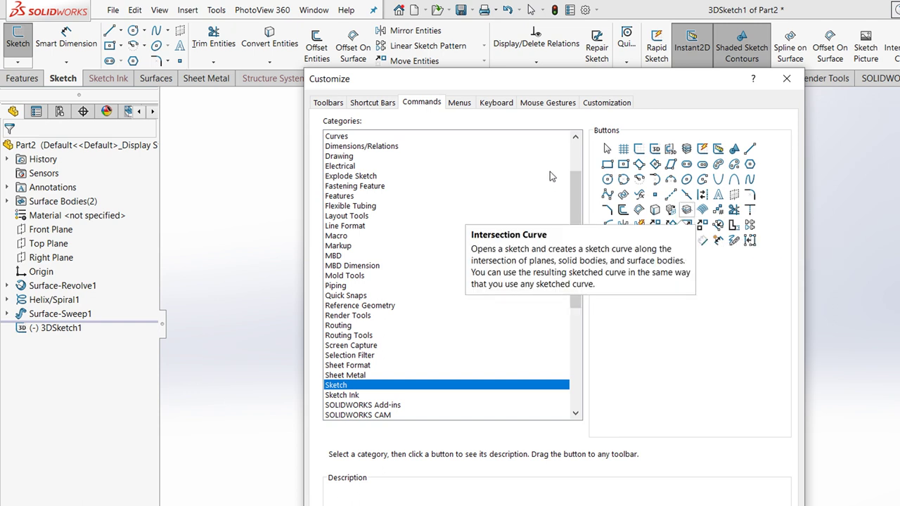
{"action": "left_click_drag", "start_coordinate": [686, 210], "coordinate": [767, 53]}
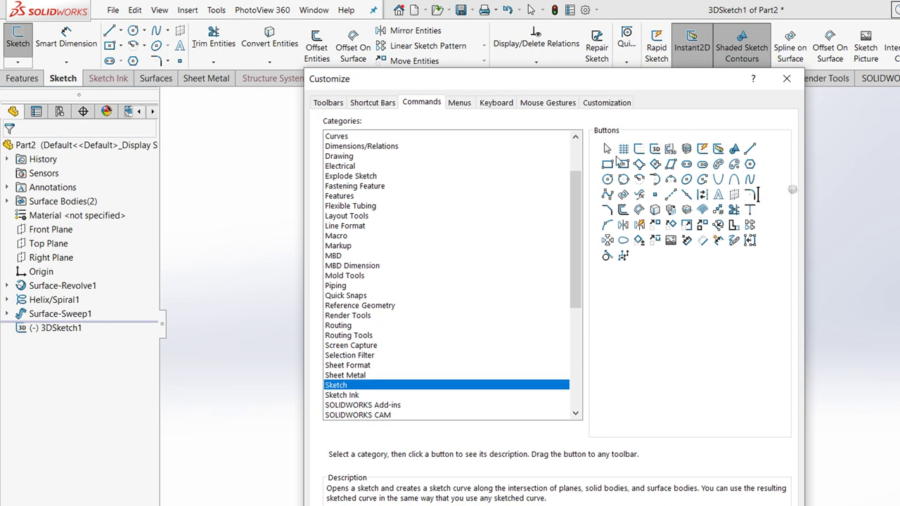
{"action": "key", "text": "Return"}
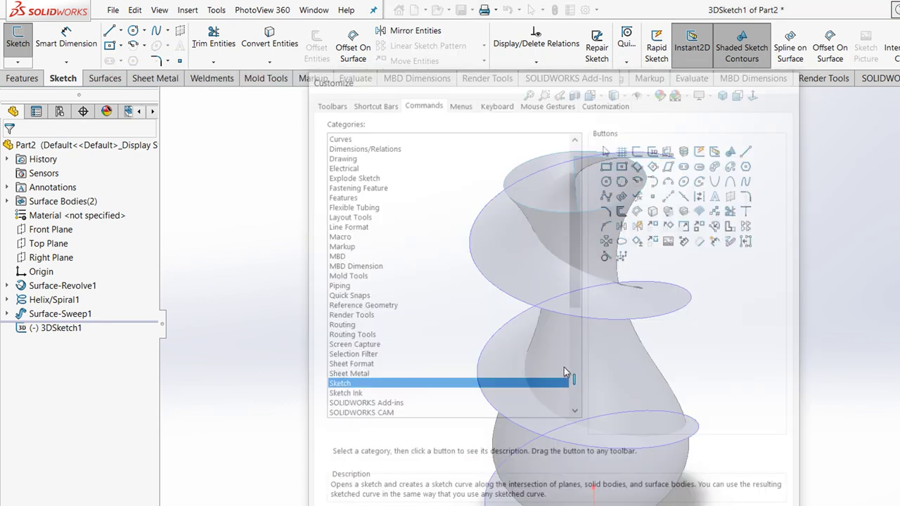
{"action": "left_click", "coordinate": [889, 46]}
Create the intersection curve where the spiral ribbon surface meets the vase body in 3DSketch1
{"action": "left_click", "coordinate": [513, 203]}
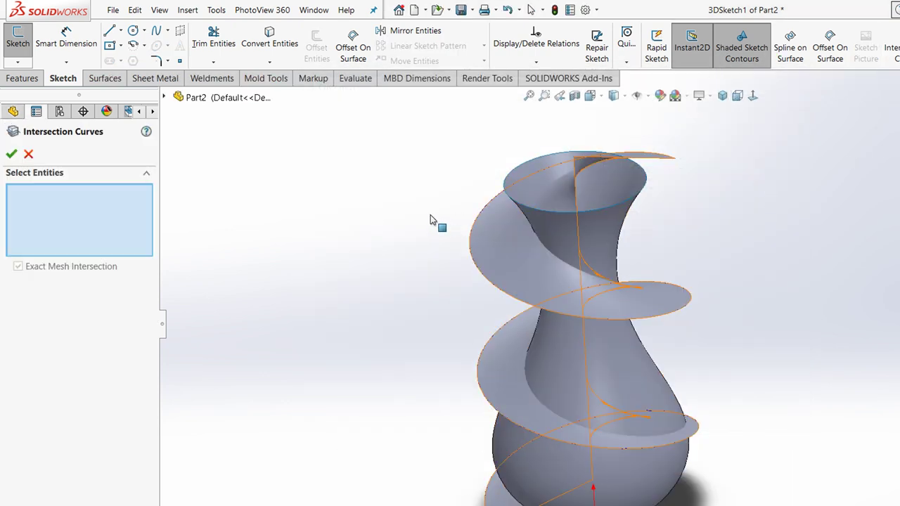
{"action": "left_click", "coordinate": [495, 287]}
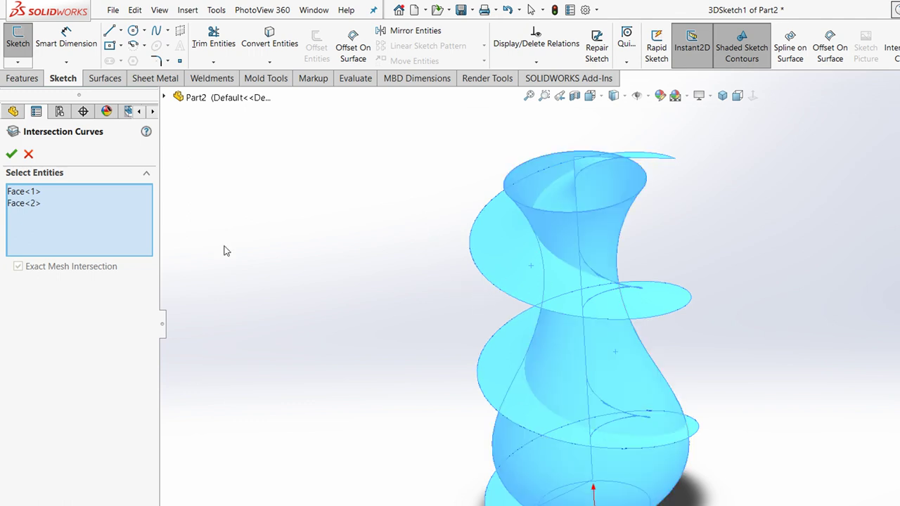
{"action": "left_click", "coordinate": [12, 154]}
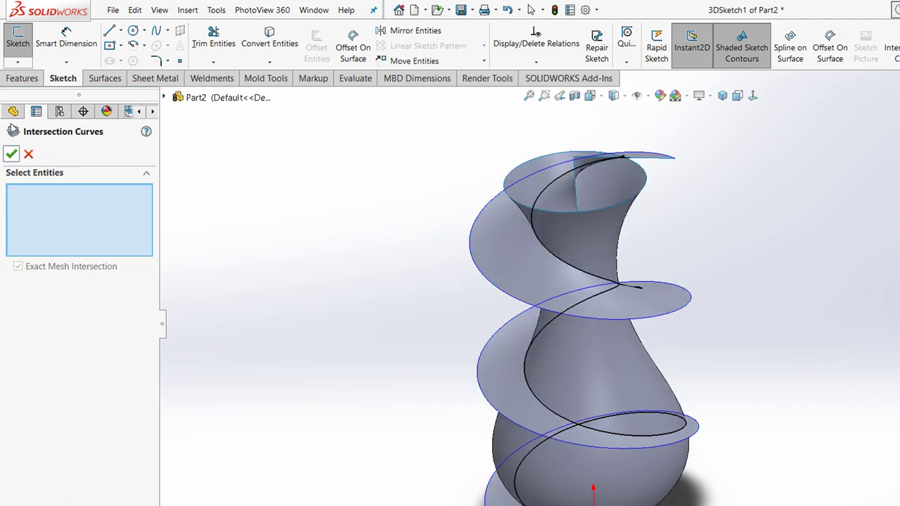
{"action": "key", "text": "Escape"}
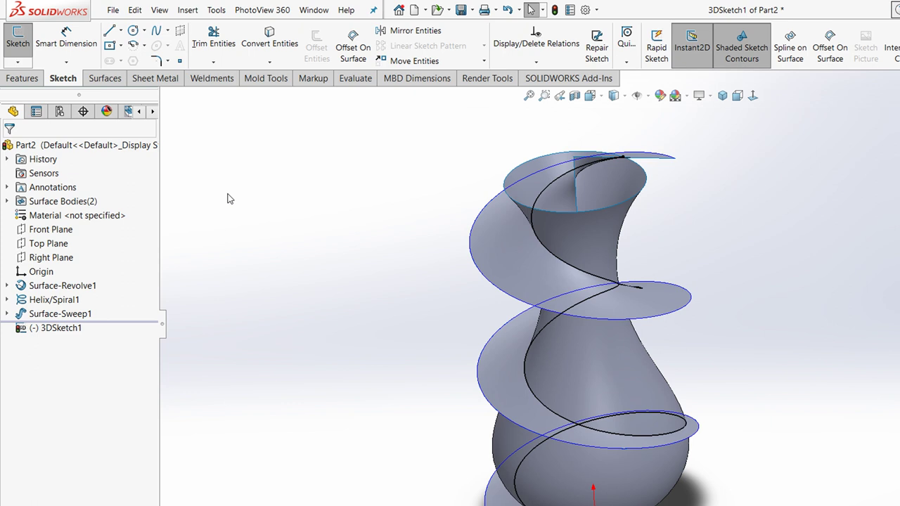
{"action": "mouse_move", "coordinate": [288, 190]}
{"action": "middle_mouse_down"}
{"action": "mouse_move", "coordinate": [294, 230]}
{"action": "mouse_move", "coordinate": [279, 249]}
{"action": "middle_mouse_up"}
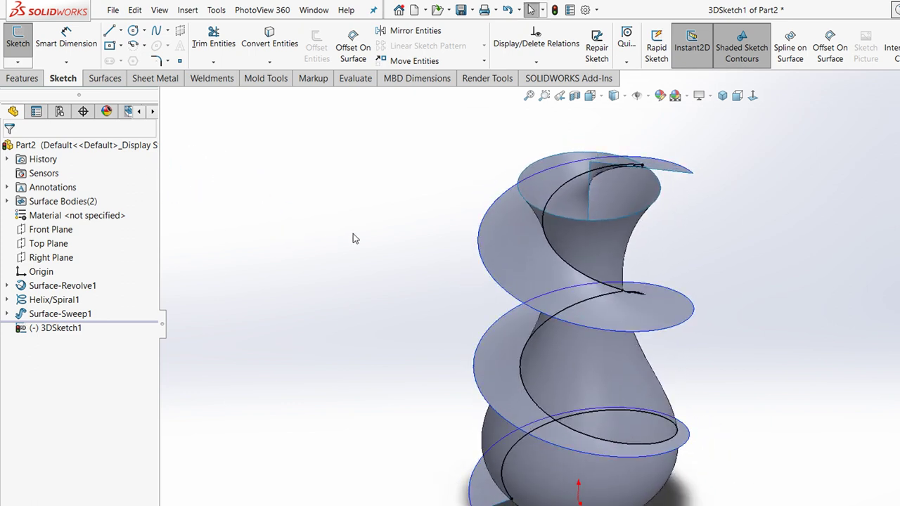
{"action": "left_click", "coordinate": [405, 215]}
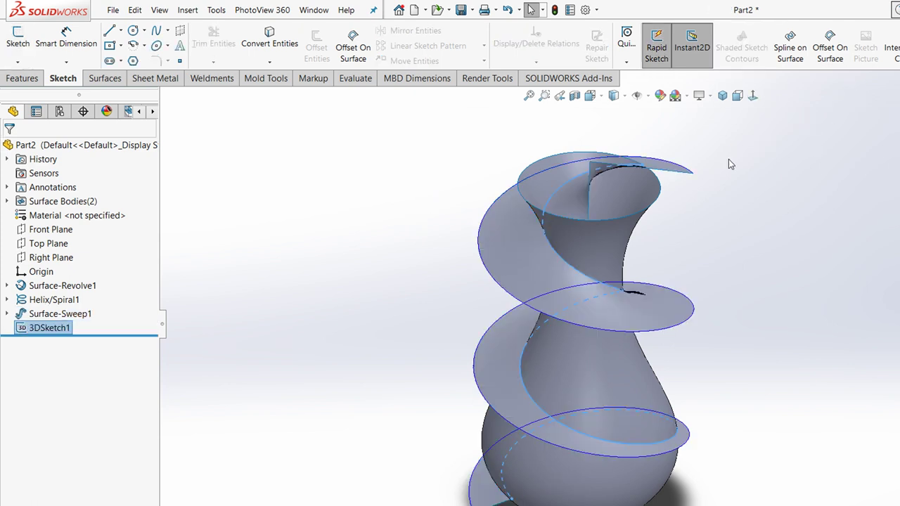
Hide Surface-Sweep1 and Helix/Spiral1 so only the vase and traced curve remain
{"action": "left_click", "coordinate": [458, 181]}
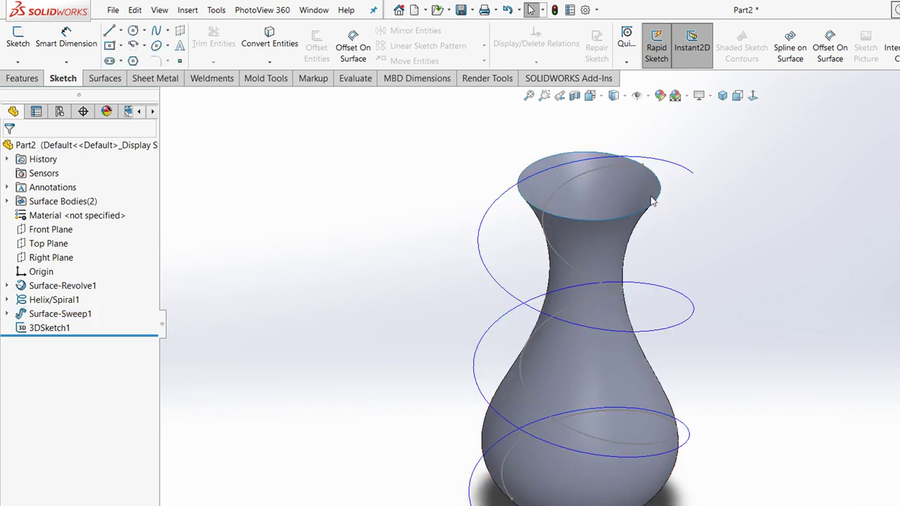
{"action": "middle_click_drag", "start_coordinate": [457, 181], "coordinate": [614, 212]}
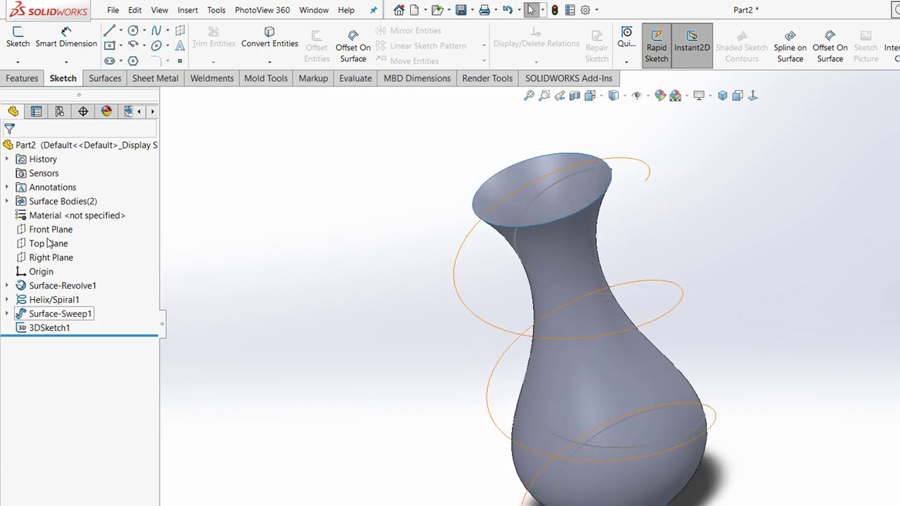
{"action": "left_click", "coordinate": [54, 299]}
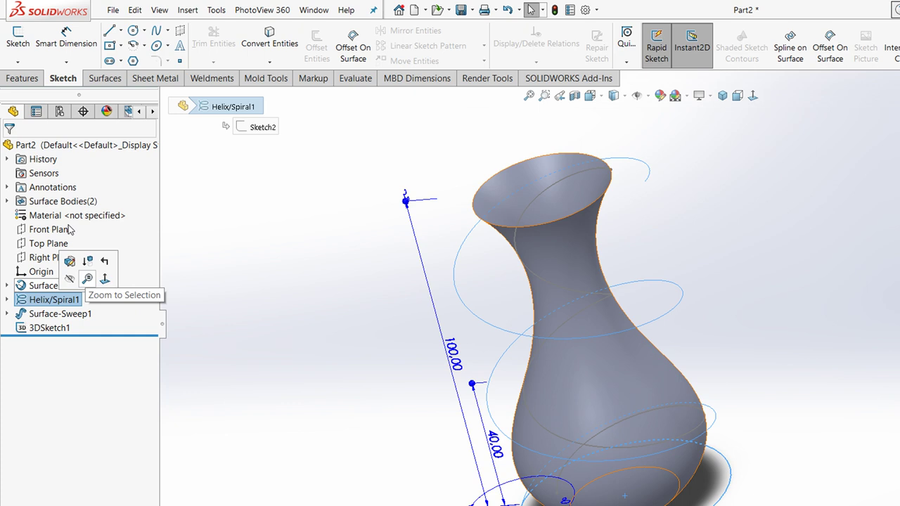
{"action": "left_click", "coordinate": [178, 236]}
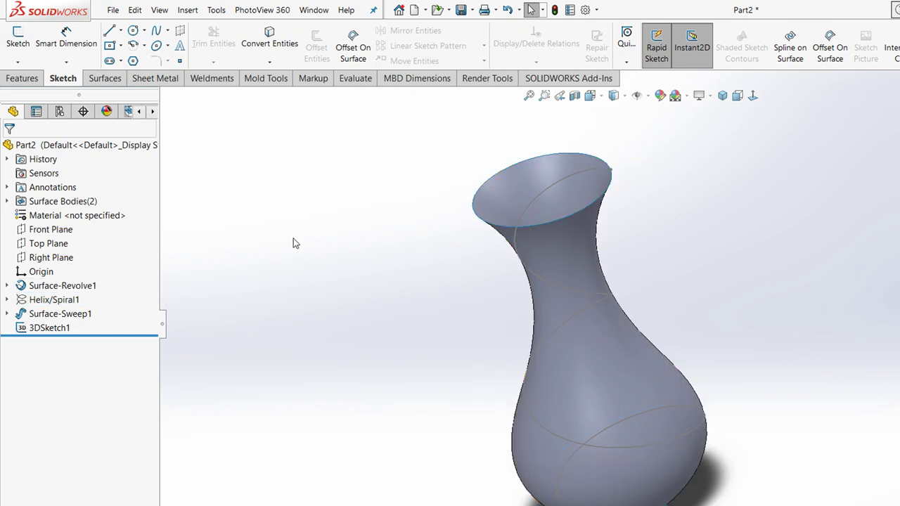
{"action": "mouse_move", "coordinate": [316, 236]}
{"action": "middle_mouse_down"}
{"action": "mouse_move", "coordinate": [341, 138]}
{"action": "mouse_move", "coordinate": [363, 152]}
{"action": "middle_mouse_up"}
{"action": "scroll", "coordinate": [443, 419], "scroll_direction": "down", "scroll_amount": 3}
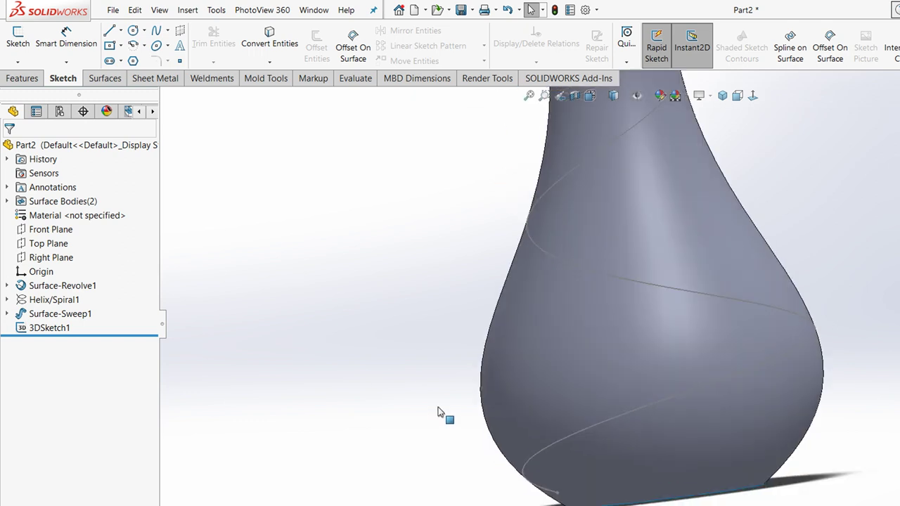
{"action": "scroll", "coordinate": [440, 412], "scroll_direction": "down", "scroll_amount": 3}
Create Plane1 perpendicular to Spline2 at its lower end point Point2, viewed normal to it
{"action": "left_click", "coordinate": [21, 76]}
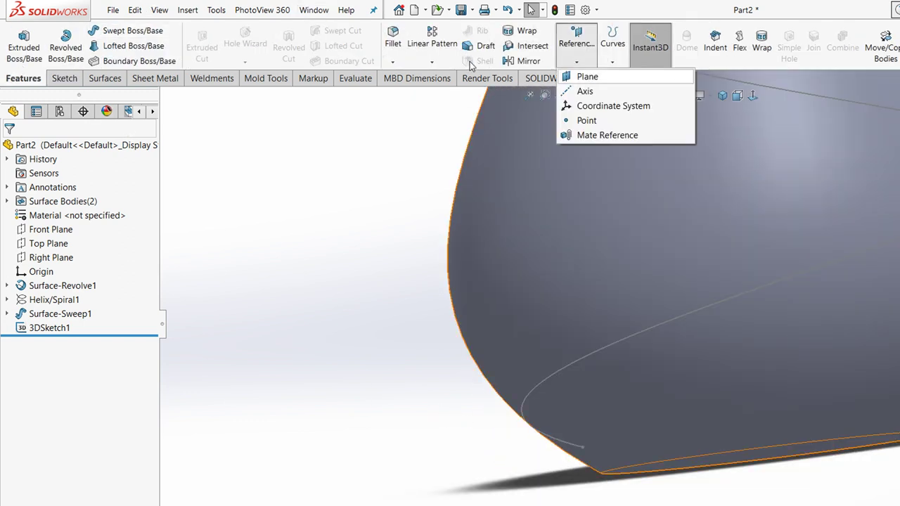
{"action": "left_click", "coordinate": [439, 350]}
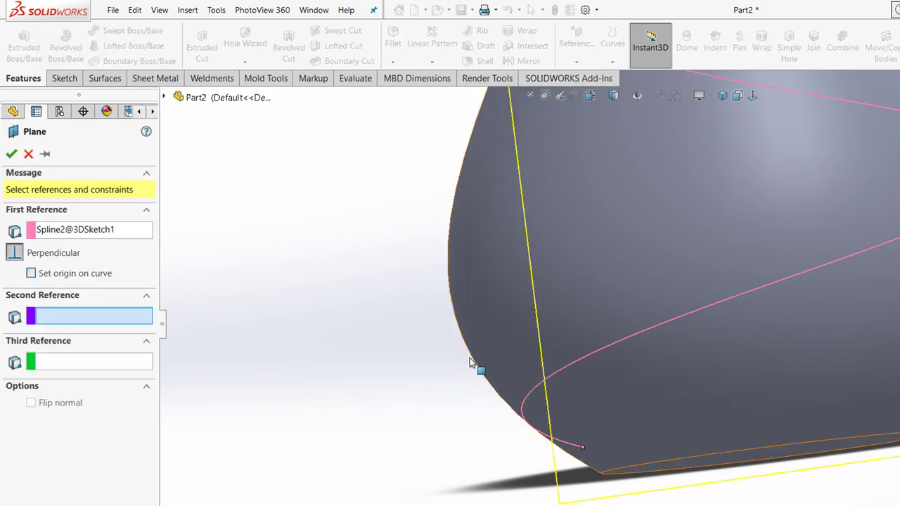
{"action": "left_click", "coordinate": [469, 363]}
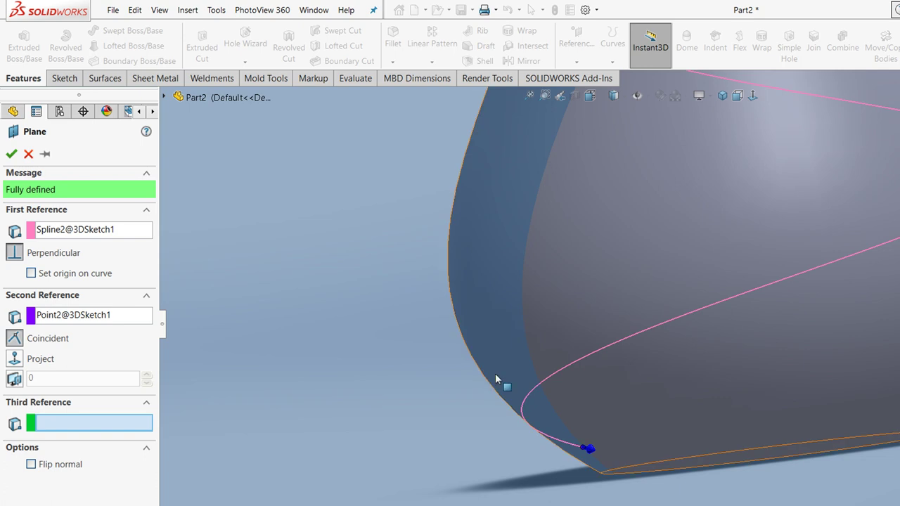
{"action": "scroll", "coordinate": [321, 235], "scroll_direction": "up", "scroll_amount": 3}
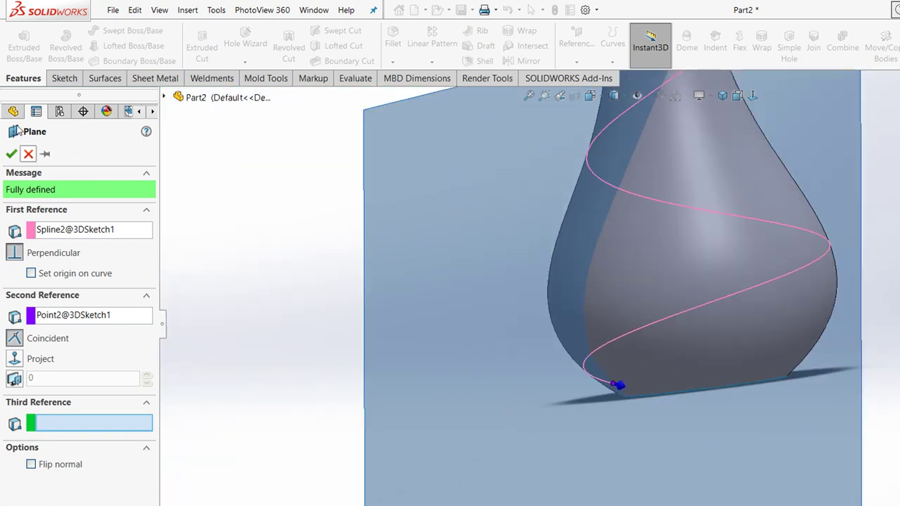
{"action": "left_click", "coordinate": [11, 153]}
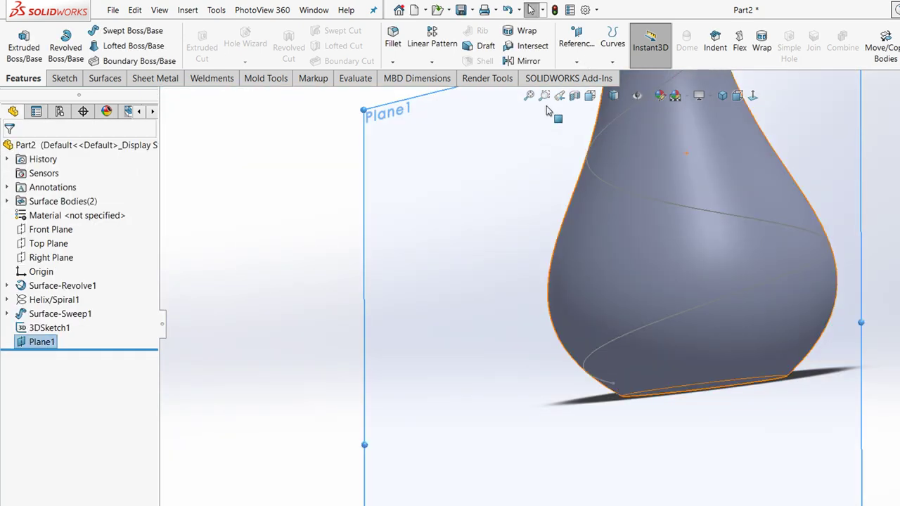
{"action": "middle_click_drag", "start_coordinate": [738, 107], "coordinate": [453, 132]}
{"action": "key", "text": "ctrl+8"}
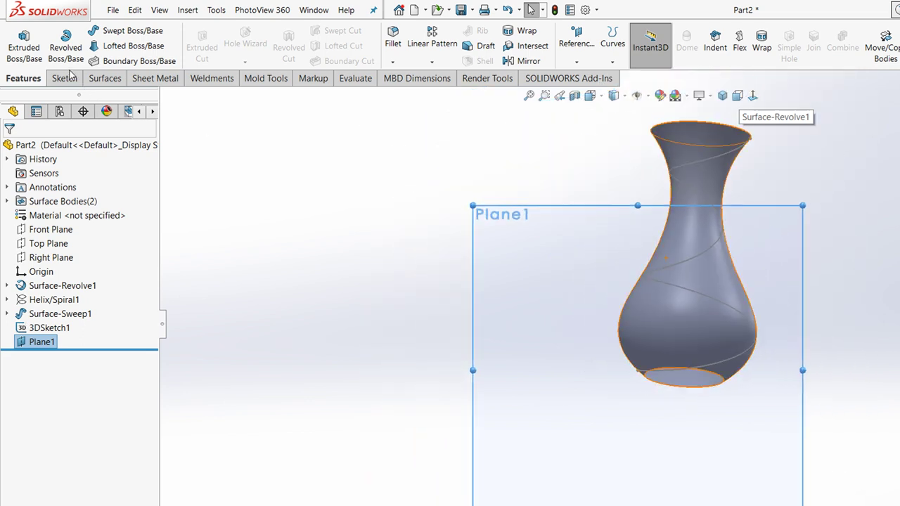
Sketch a small profile circle on Plane1 at the spiral curve's lower end point
{"action": "left_click", "coordinate": [62, 76]}
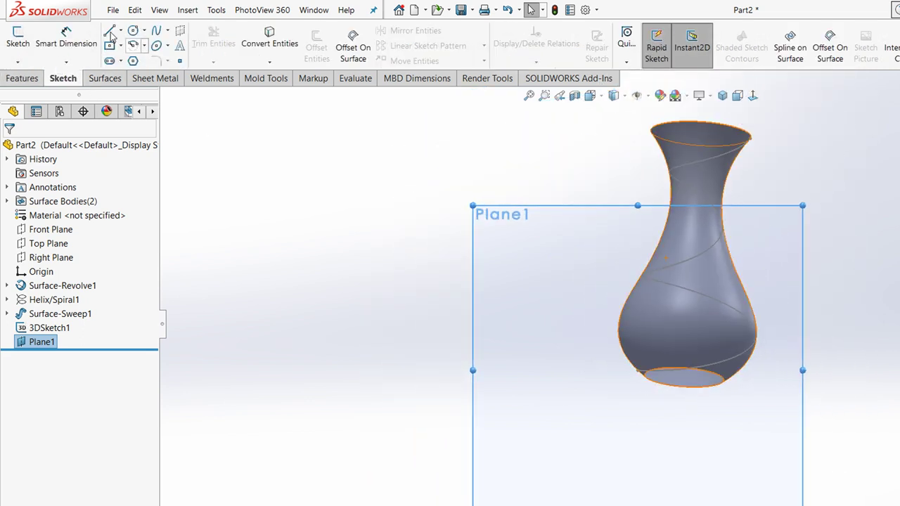
{"action": "left_click", "coordinate": [133, 30]}
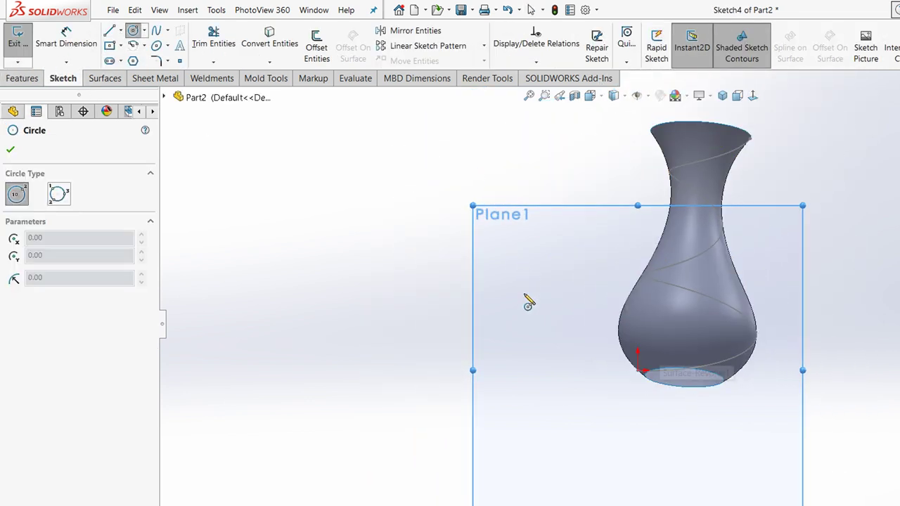
{"action": "scroll", "coordinate": [535, 289], "scroll_direction": "down", "scroll_amount": 1}
{"action": "scroll", "coordinate": [541, 287], "scroll_direction": "down", "scroll_amount": 3}
{"action": "scroll", "coordinate": [499, 314], "scroll_direction": "down", "scroll_amount": 2}
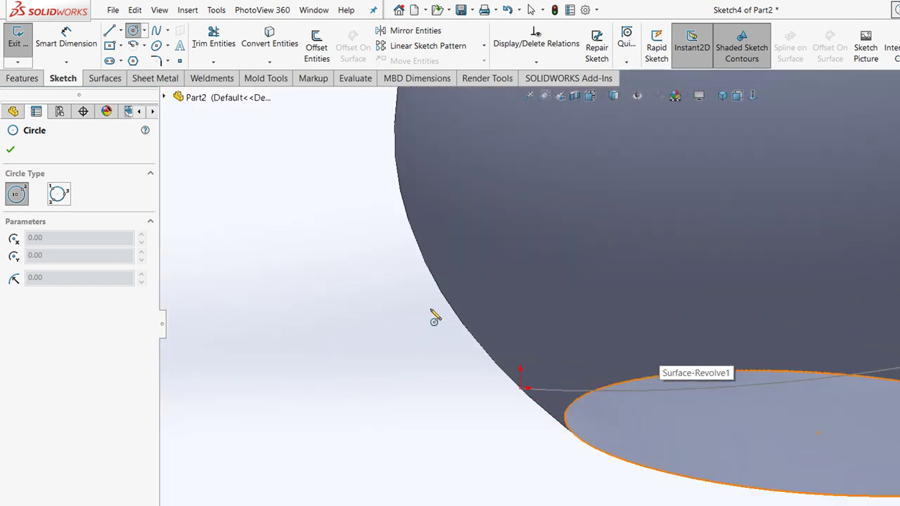
{"action": "scroll", "coordinate": [436, 320], "scroll_direction": "down", "scroll_amount": 1}
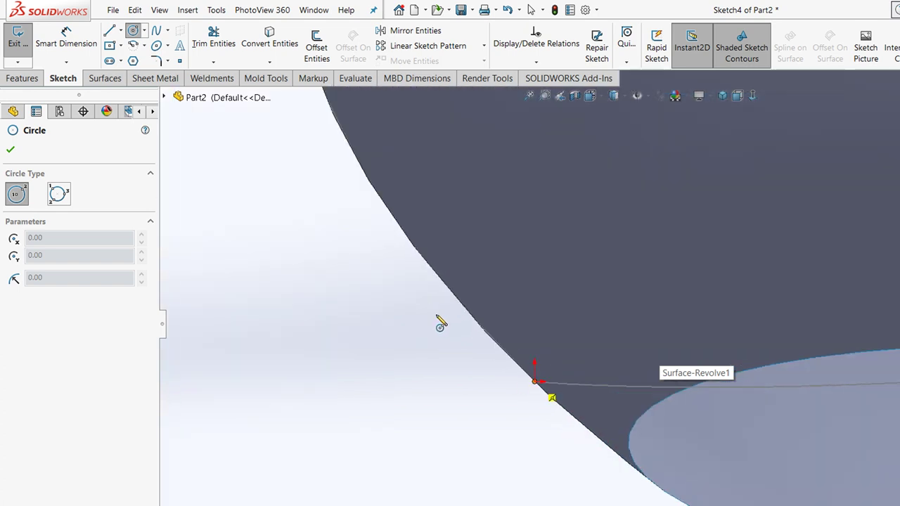
{"action": "left_click", "coordinate": [534, 381]}
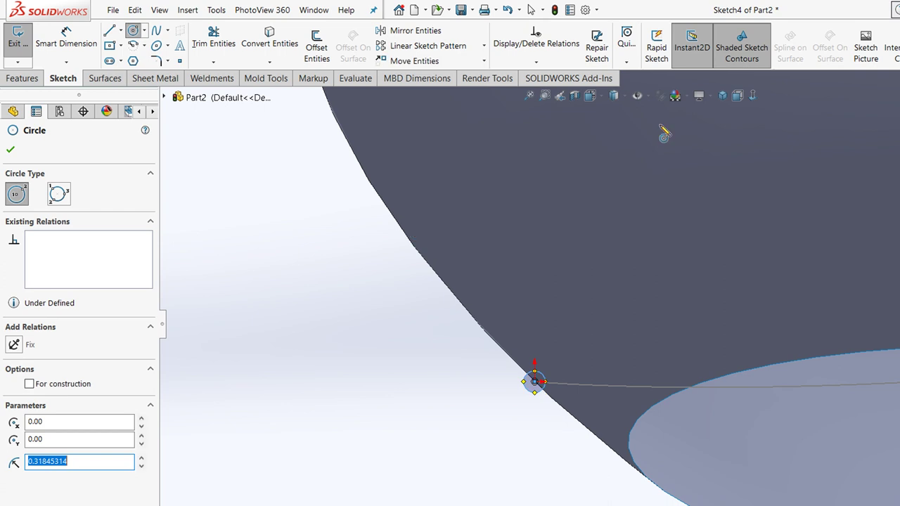
{"action": "key", "text": "Escape"}
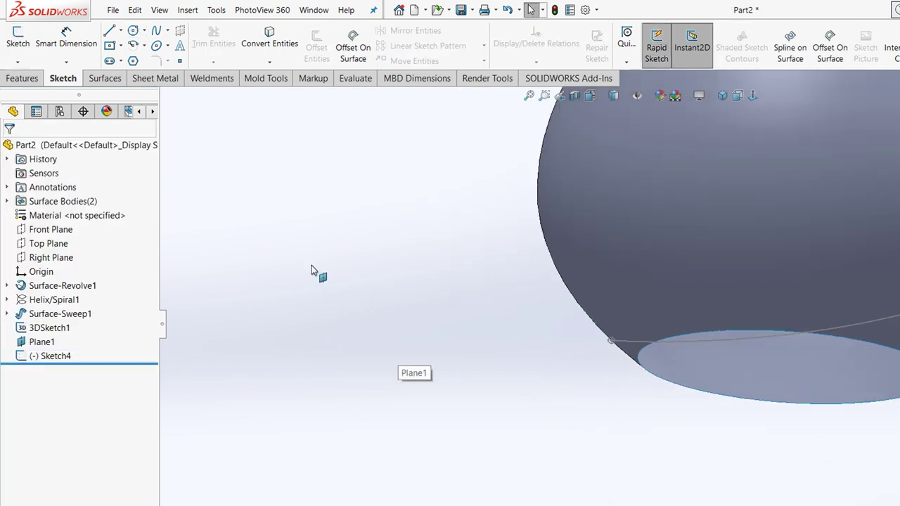
Hide Plane1 and zoom in on the profile circle at the spiral's end
{"action": "left_click", "coordinate": [471, 332]}
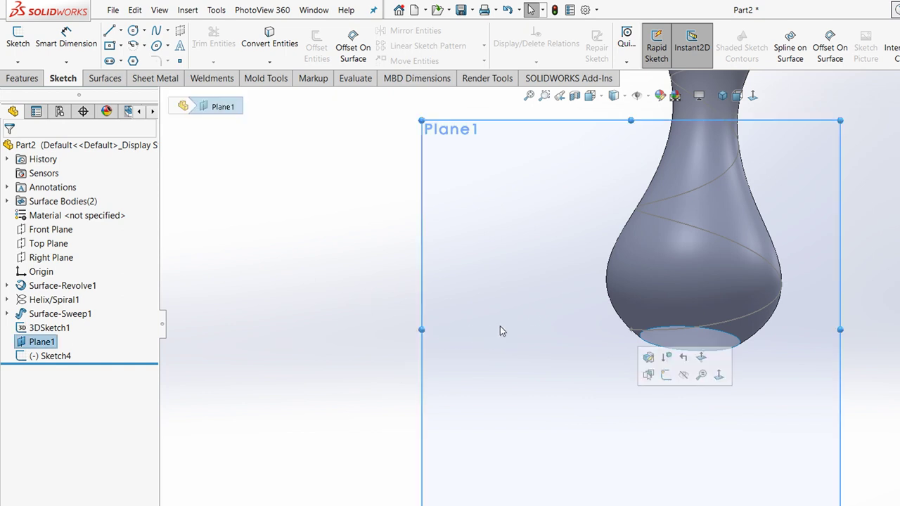
{"action": "left_click", "coordinate": [683, 374]}
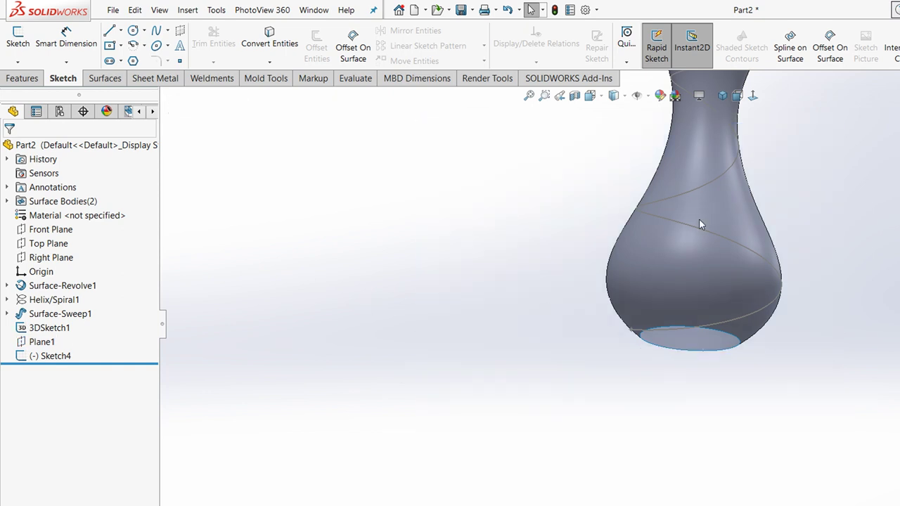
{"action": "scroll", "coordinate": [567, 255], "scroll_direction": "down", "scroll_amount": 2}
{"action": "scroll", "coordinate": [404, 263], "scroll_direction": "down", "scroll_amount": 3}
{"action": "scroll", "coordinate": [304, 268], "scroll_direction": "down", "scroll_amount": 2}
{"action": "scroll", "coordinate": [303, 271], "scroll_direction": "down", "scroll_amount": 3}
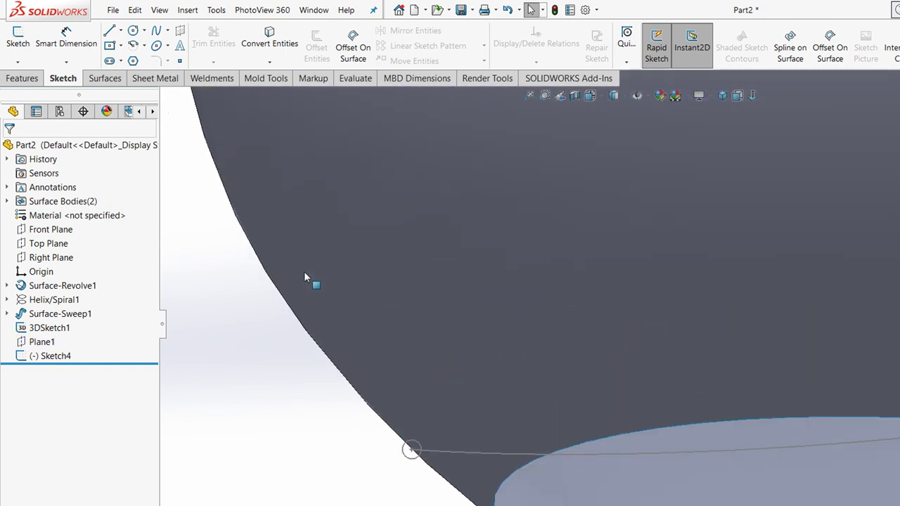
{"action": "left_click", "coordinate": [24, 74]}
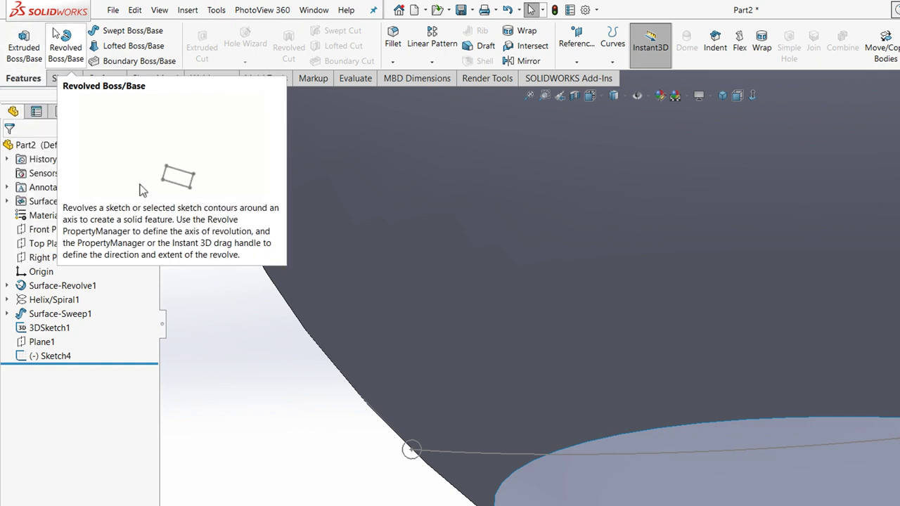
{"action": "left_click", "coordinate": [93, 31]}
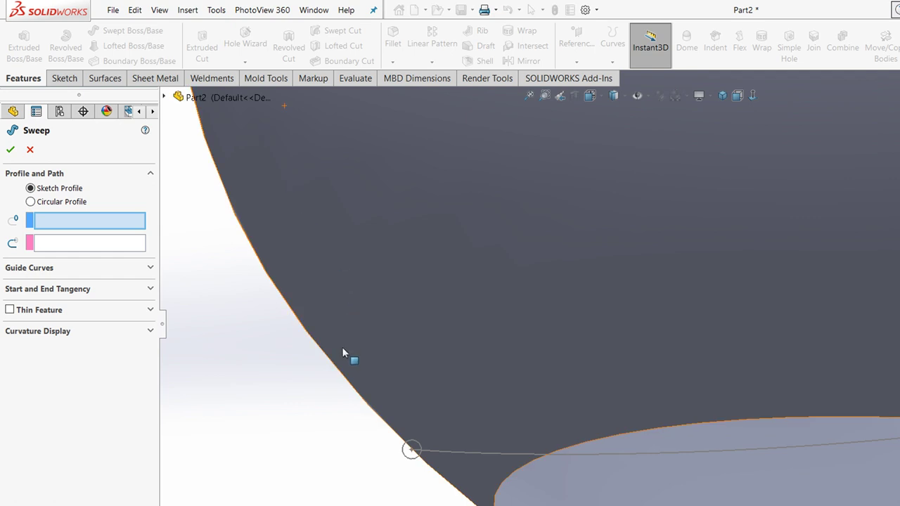
Sweep Sketch4 as the profile along the 3DSketch1 spiral path to create Sweep1
{"action": "left_click", "coordinate": [334, 371]}
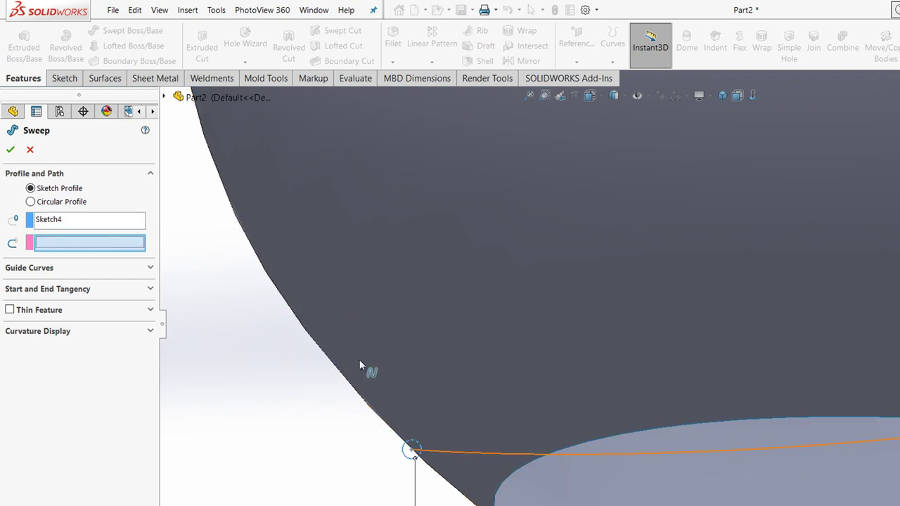
{"action": "left_click", "coordinate": [359, 362]}
{"action": "scroll", "coordinate": [352, 193], "scroll_direction": "up", "scroll_amount": 4}
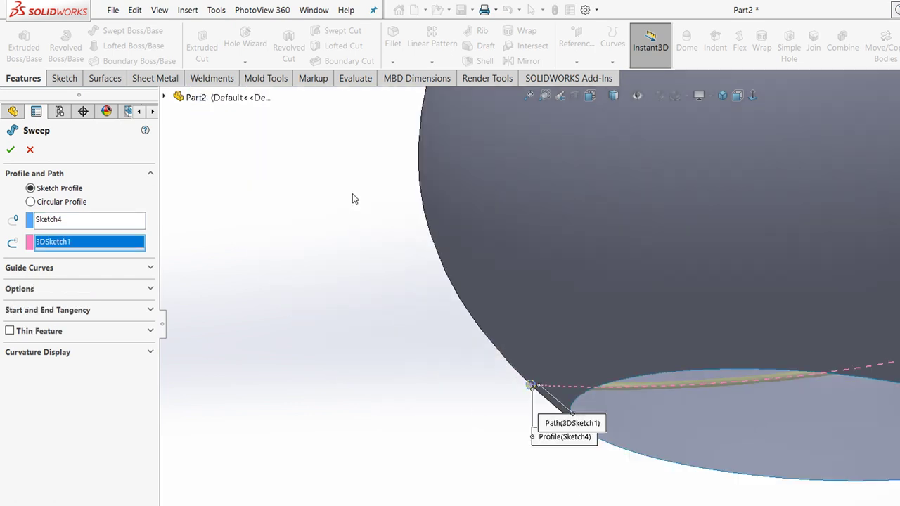
{"action": "scroll", "coordinate": [353, 196], "scroll_direction": "up", "scroll_amount": 1}
{"action": "scroll", "coordinate": [353, 196], "scroll_direction": "up", "scroll_amount": 1}
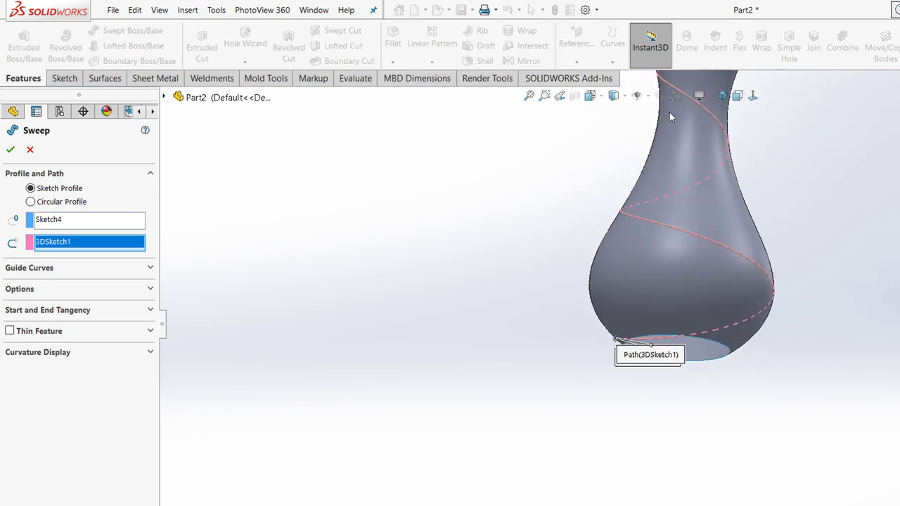
{"action": "scroll", "coordinate": [670, 114], "scroll_direction": "up", "scroll_amount": 2}
{"action": "scroll", "coordinate": [510, 162], "scroll_direction": "down", "scroll_amount": 5}
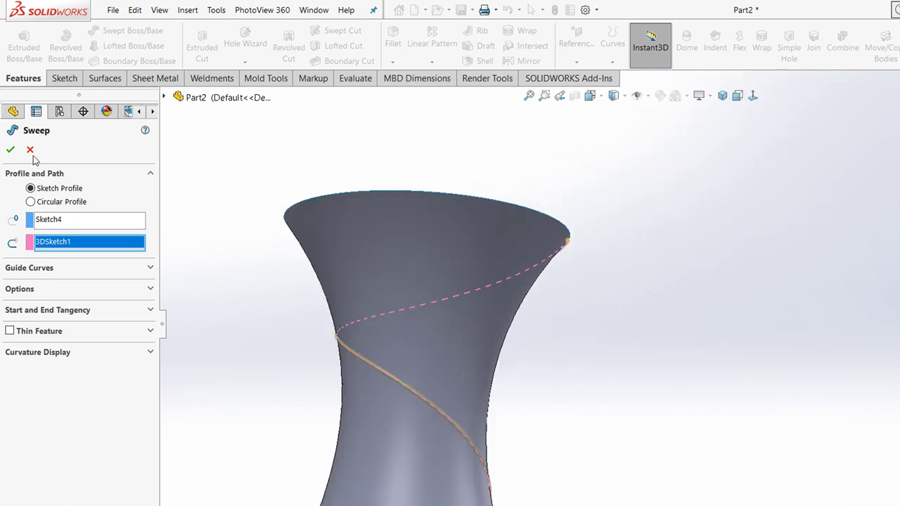
{"action": "left_click", "coordinate": [10, 150]}
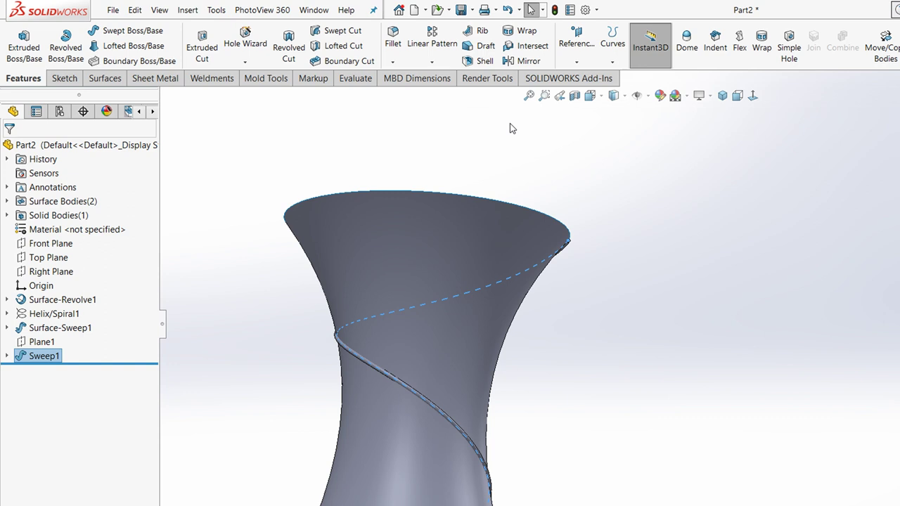
Switch to isometric view and zoom to inspect the spiral rod around the vase
{"action": "left_click", "coordinate": [722, 95]}
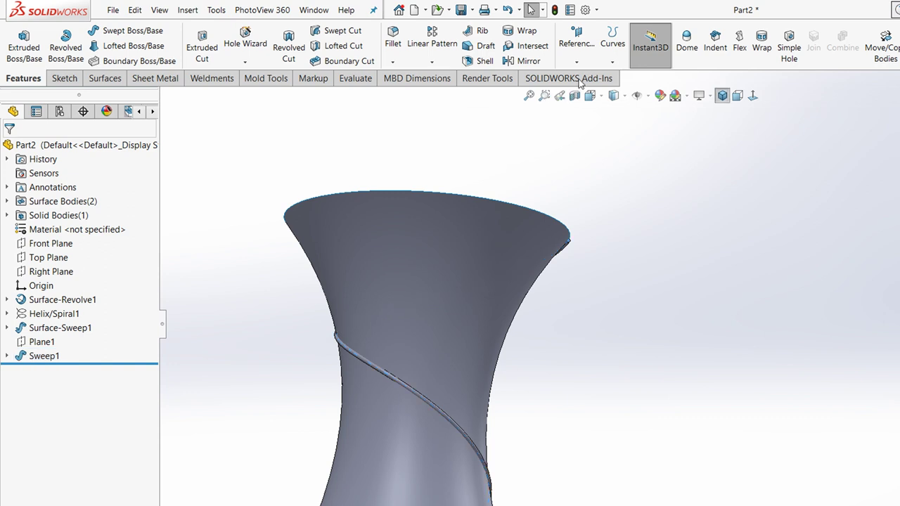
{"action": "scroll", "coordinate": [522, 147], "scroll_direction": "down", "scroll_amount": 2}
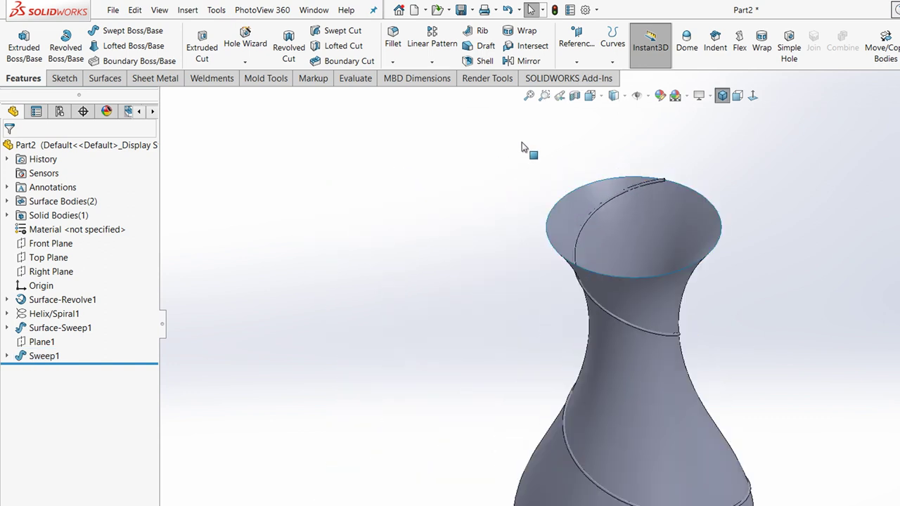
{"action": "scroll", "coordinate": [516, 167], "scroll_direction": "down", "scroll_amount": 3}
{"action": "scroll", "coordinate": [539, 208], "scroll_direction": "down", "scroll_amount": 3}
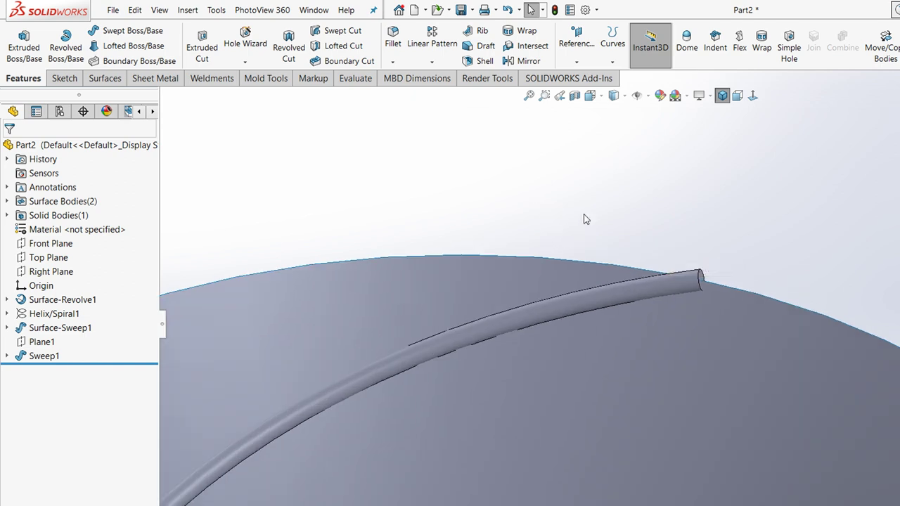
{"action": "scroll", "coordinate": [577, 235], "scroll_direction": "up", "scroll_amount": 1}
{"action": "scroll", "coordinate": [584, 211], "scroll_direction": "up", "scroll_amount": 2}
{"action": "scroll", "coordinate": [587, 201], "scroll_direction": "up", "scroll_amount": 2}
{"action": "scroll", "coordinate": [588, 201], "scroll_direction": "up", "scroll_amount": 3}
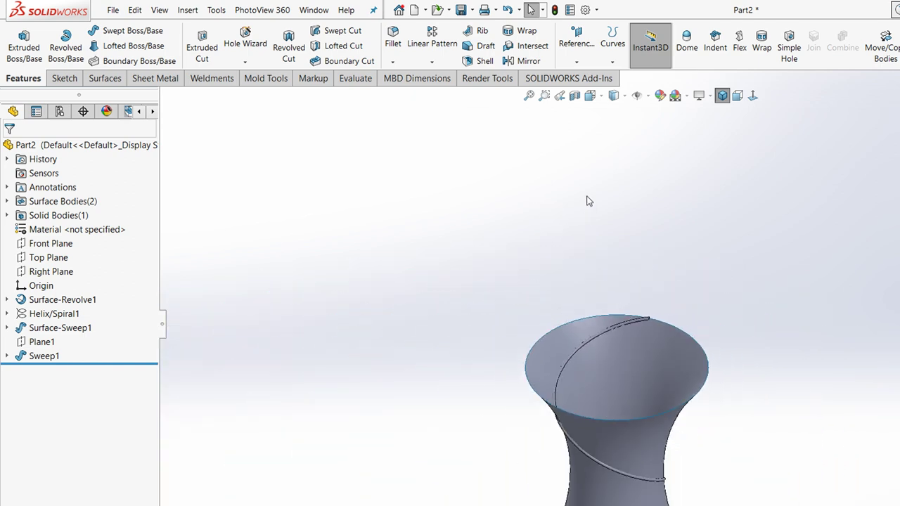
{"action": "scroll", "coordinate": [589, 211], "scroll_direction": "up", "scroll_amount": 2}
{"action": "scroll", "coordinate": [549, 339], "scroll_direction": "down", "scroll_amount": 1}
{"action": "scroll", "coordinate": [549, 339], "scroll_direction": "down", "scroll_amount": 3}
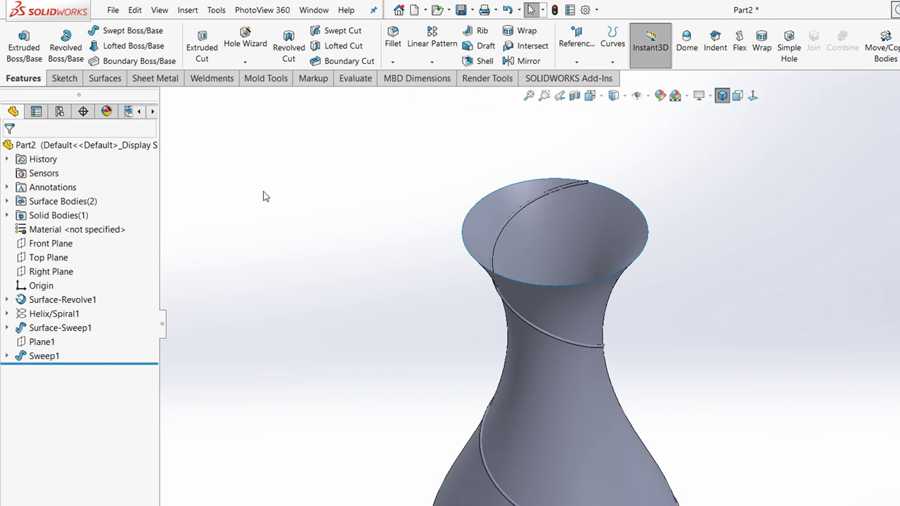
{"action": "left_click", "coordinate": [431, 61]}
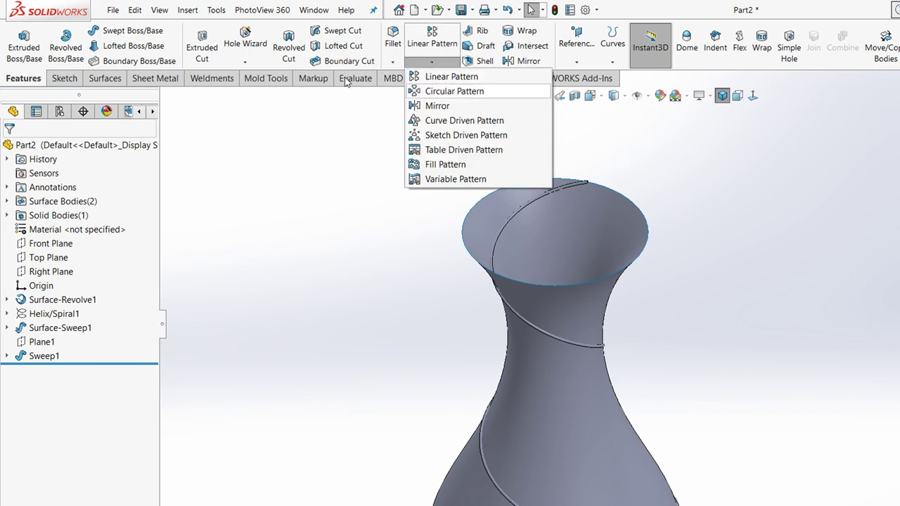
Circular-pattern the Sweep1 body 8 times equally around the top rim edge over 360°
{"action": "left_click", "coordinate": [454, 91]}
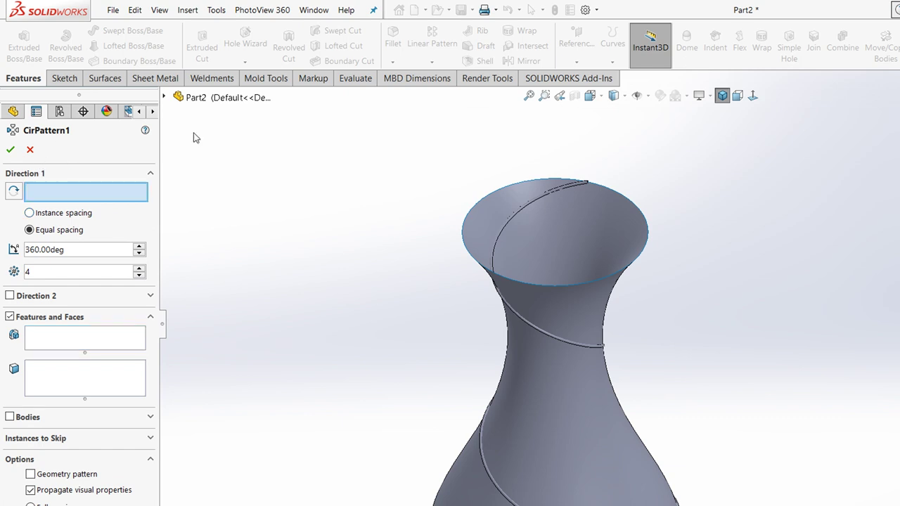
{"action": "left_click", "coordinate": [471, 226]}
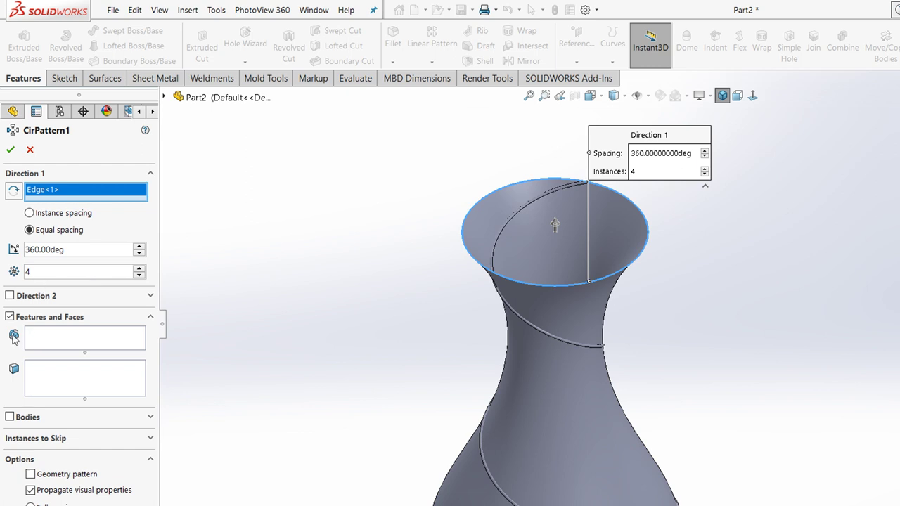
{"action": "left_click", "coordinate": [10, 417]}
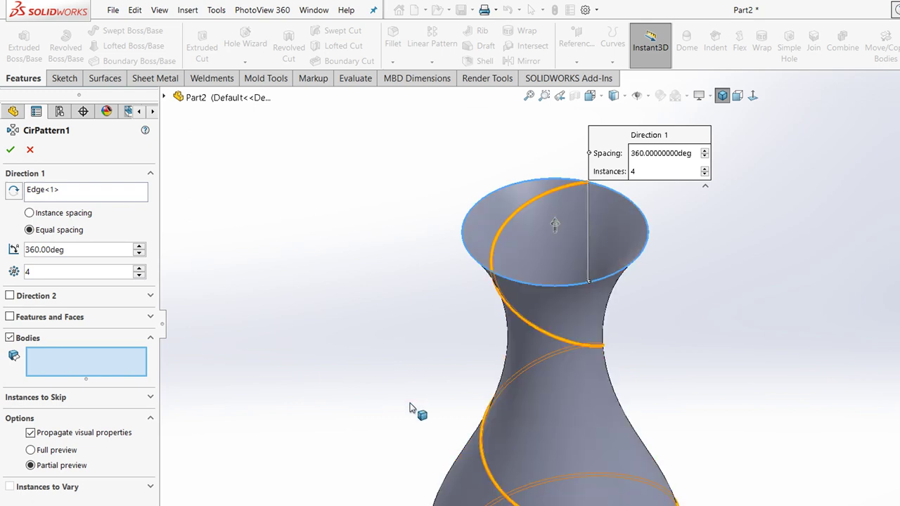
{"action": "left_click", "coordinate": [410, 408]}
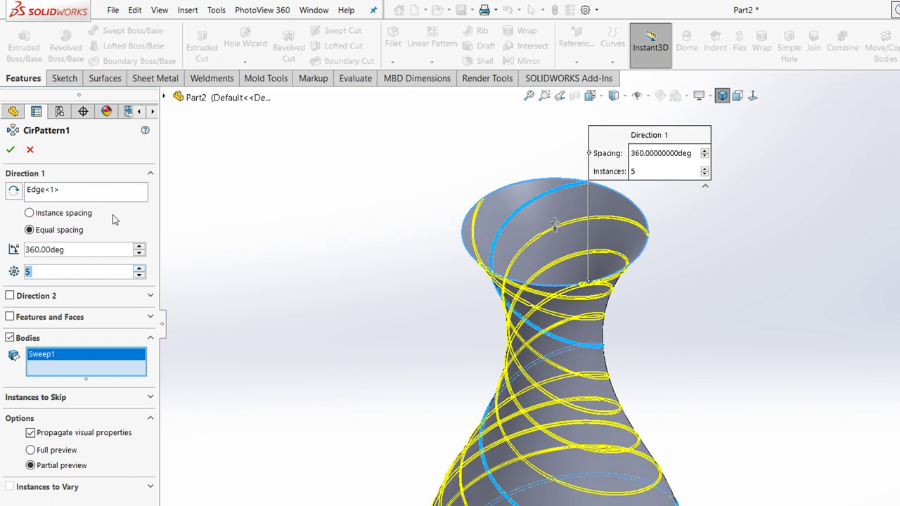
{"action": "key", "text": "Up"}
{"action": "key", "text": "Up"}
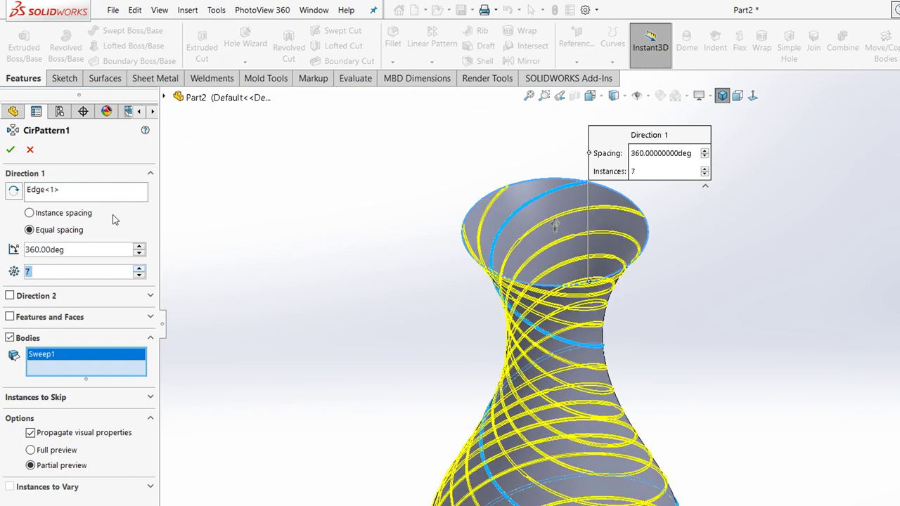
{"action": "key", "text": "Up"}
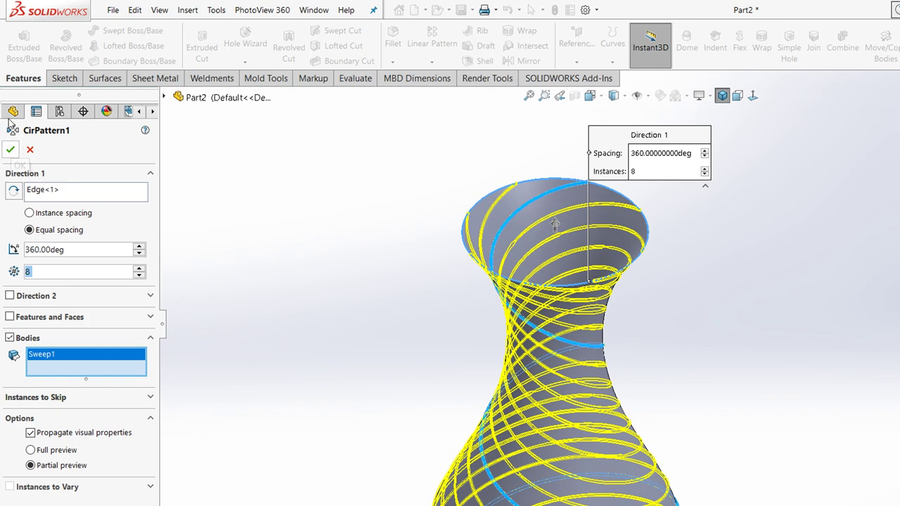
{"action": "left_click", "coordinate": [11, 148]}
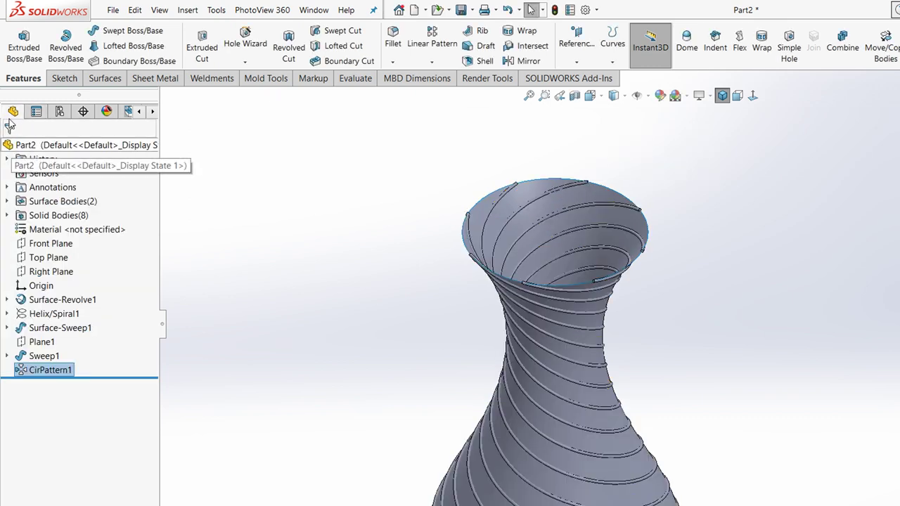
Fit and orbit the vase, expand Solid Bodies, and check Sweep1's options without applying a material
{"action": "left_click", "coordinate": [240, 185]}
{"action": "key", "text": "f"}
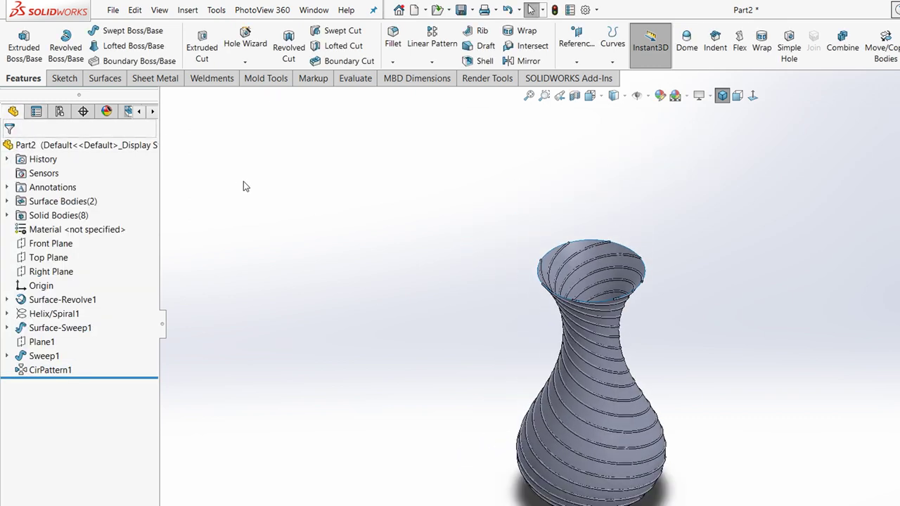
{"action": "mouse_move", "coordinate": [366, 224]}
{"action": "middle_mouse_down"}
{"action": "mouse_move", "coordinate": [258, 82]}
{"action": "mouse_move", "coordinate": [201, 153]}
{"action": "middle_mouse_up"}
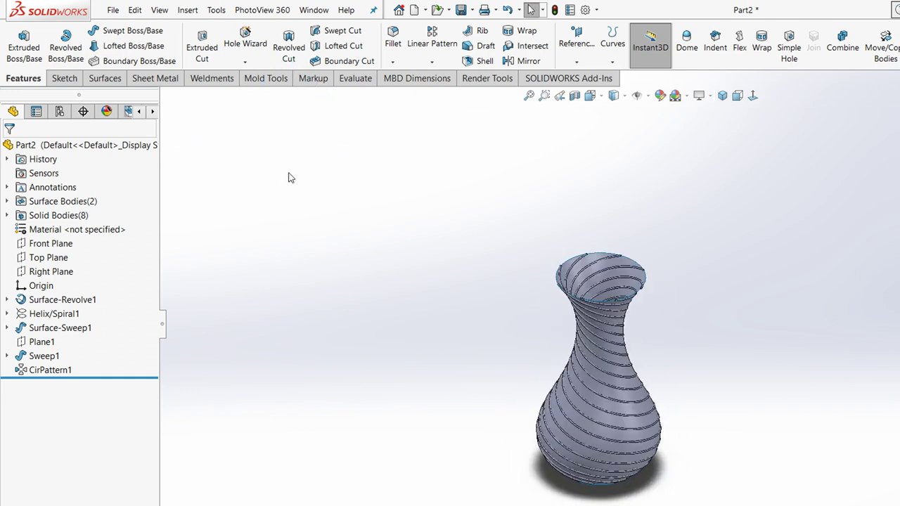
{"action": "scroll", "coordinate": [665, 203], "scroll_direction": "down", "scroll_amount": 1}
{"action": "scroll", "coordinate": [668, 198], "scroll_direction": "down", "scroll_amount": 2}
{"action": "scroll", "coordinate": [661, 206], "scroll_direction": "down", "scroll_amount": 2}
{"action": "scroll", "coordinate": [661, 202], "scroll_direction": "down", "scroll_amount": 1}
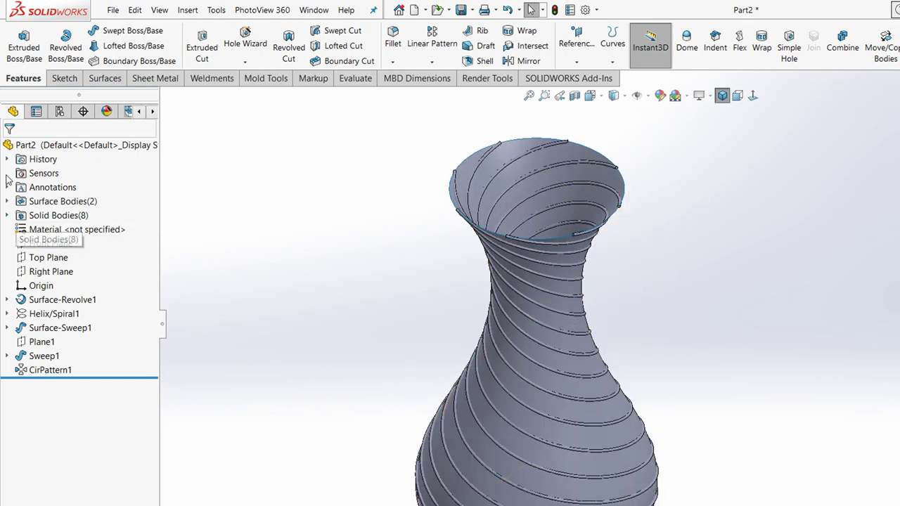
{"action": "left_click", "coordinate": [6, 215]}
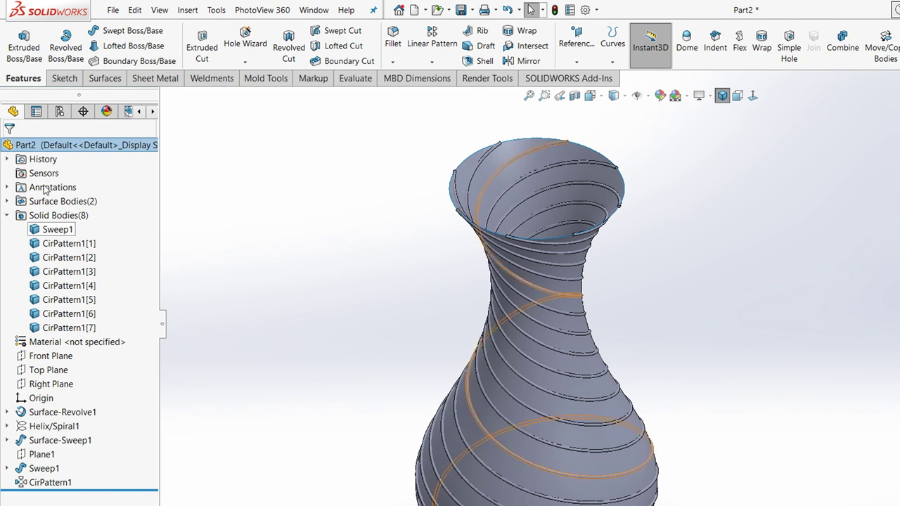
{"action": "left_click", "coordinate": [57, 229]}
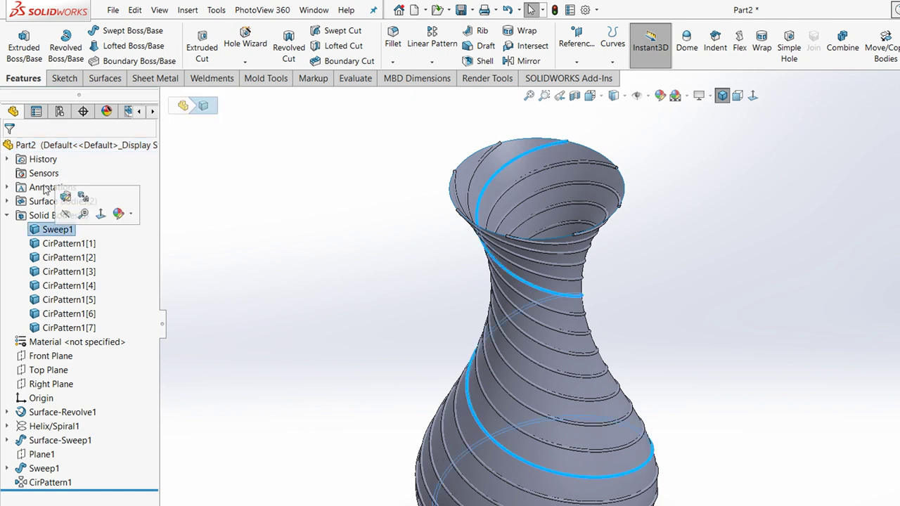
{"action": "right_click", "coordinate": [56, 229]}
{"action": "mouse_move", "coordinate": [97, 270]}
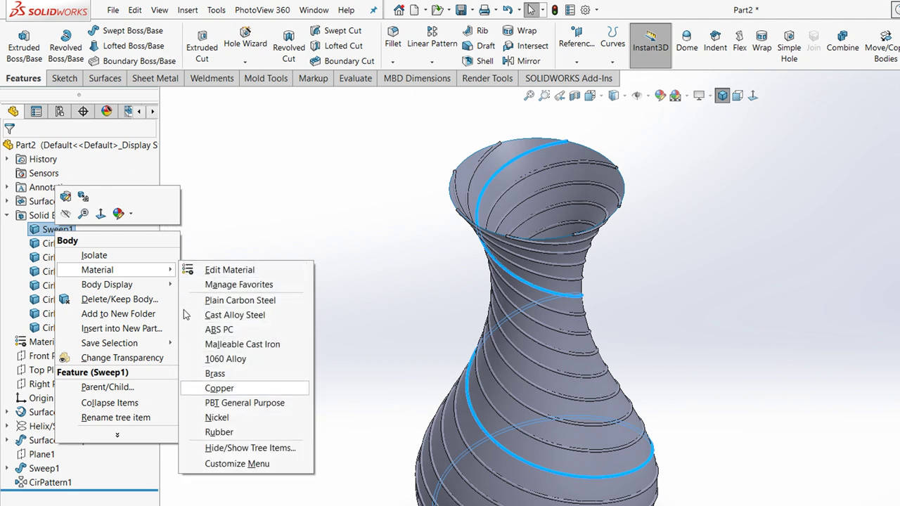
{"action": "key", "text": "Escape"}
{"action": "left_click", "coordinate": [213, 286]}
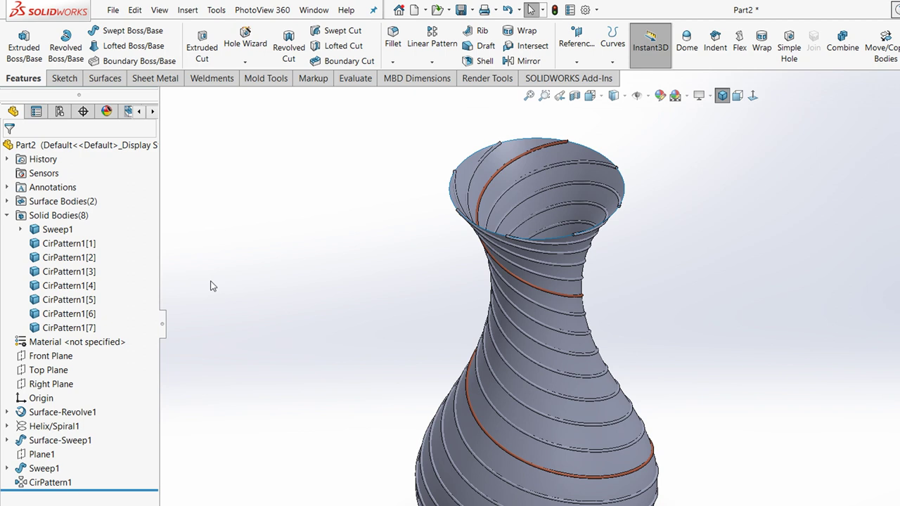
Apply Copper material to the seven patterned rib bodies CirPattern1[1]–[7]
{"action": "scroll", "coordinate": [239, 228], "scroll_direction": "up", "scroll_amount": 2}
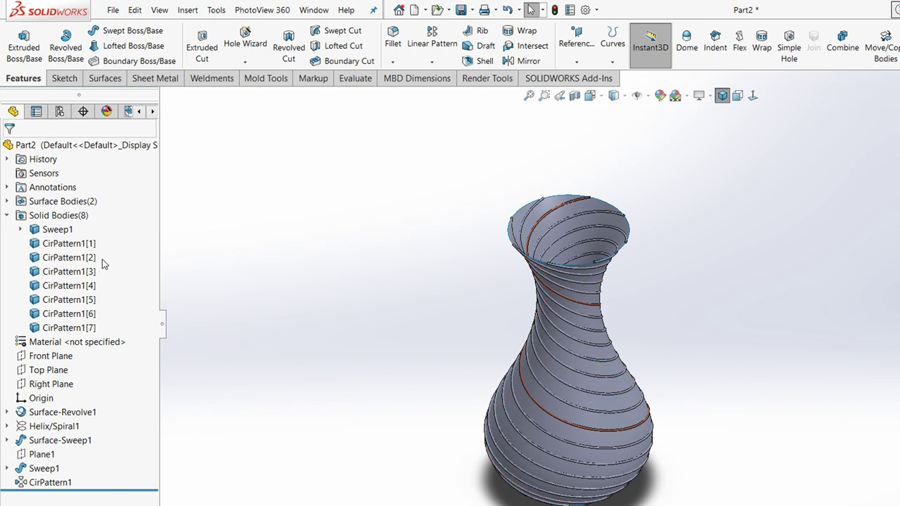
{"action": "left_click_drag", "start_coordinate": [122, 333], "coordinate": [14, 235]}
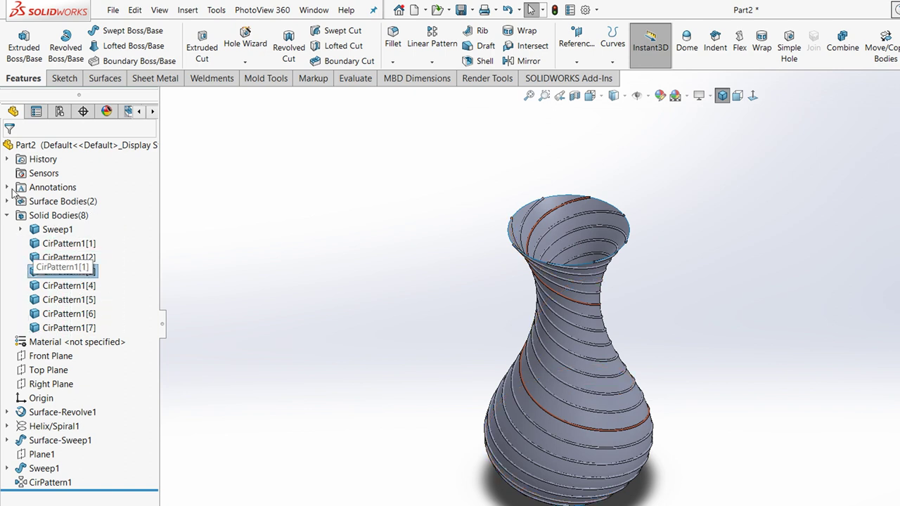
{"action": "right_click", "coordinate": [53, 200]}
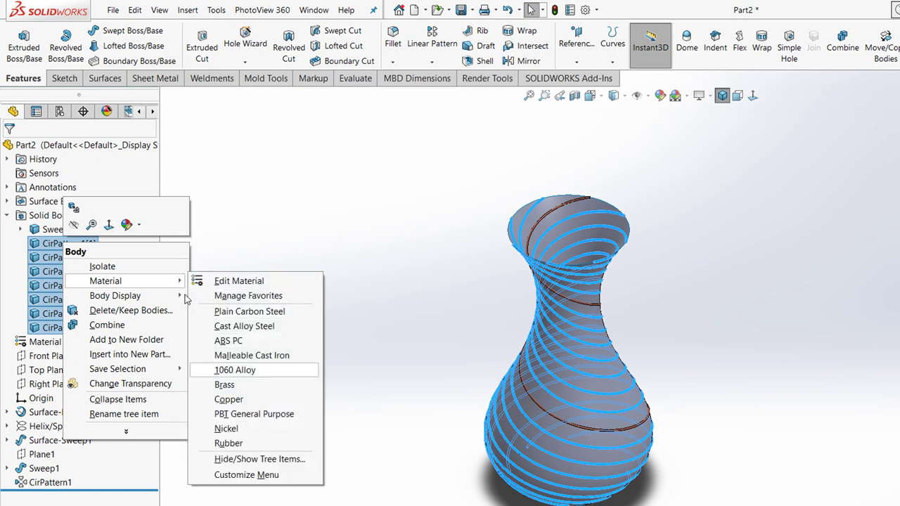
{"action": "key", "text": "Return"}
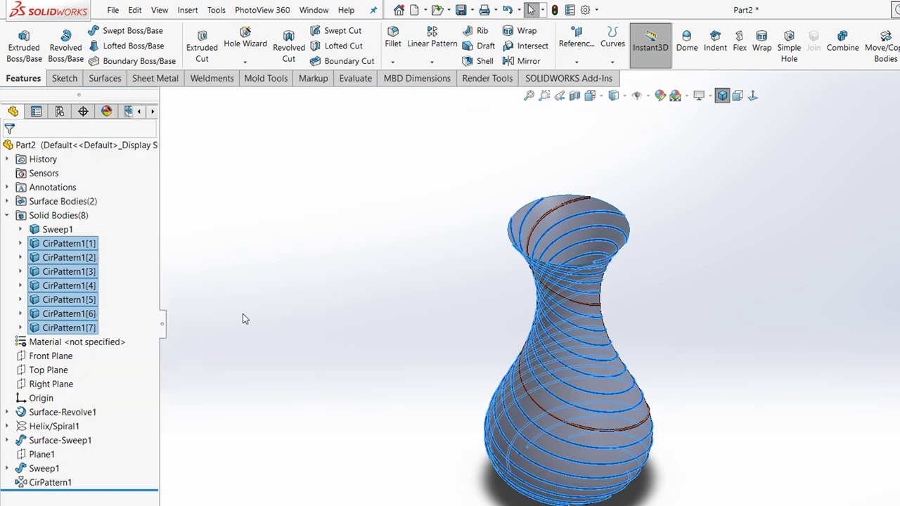
{"action": "left_click", "coordinate": [243, 313]}
{"action": "scroll", "coordinate": [560, 240], "scroll_direction": "down", "scroll_amount": 2}
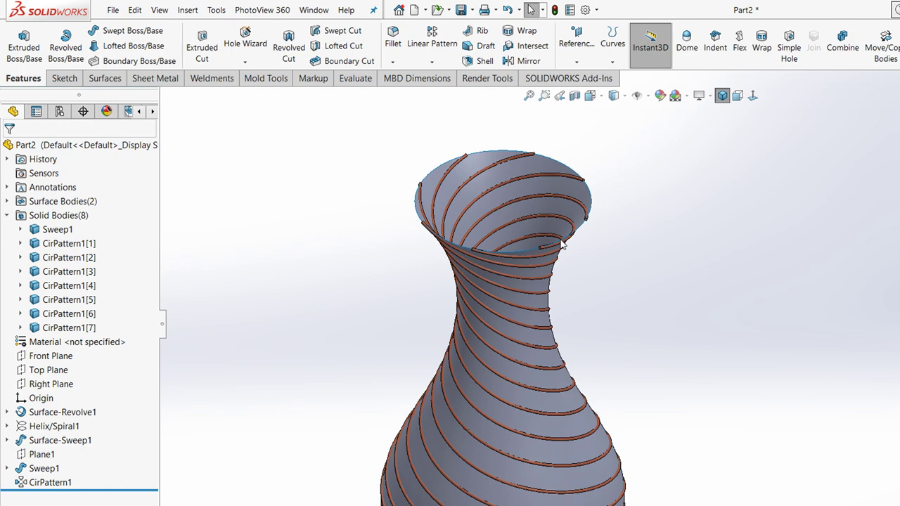
{"action": "left_click", "coordinate": [4, 159]}
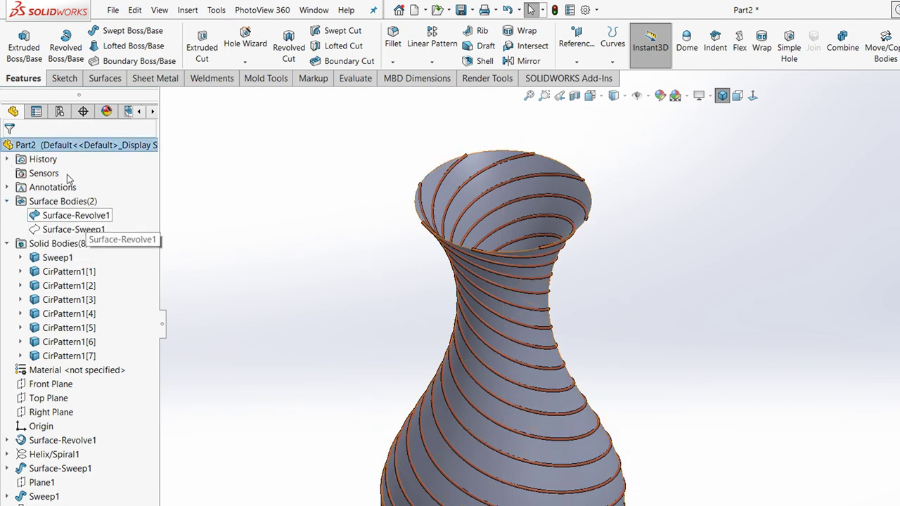
{"action": "right_click", "coordinate": [83, 215]}
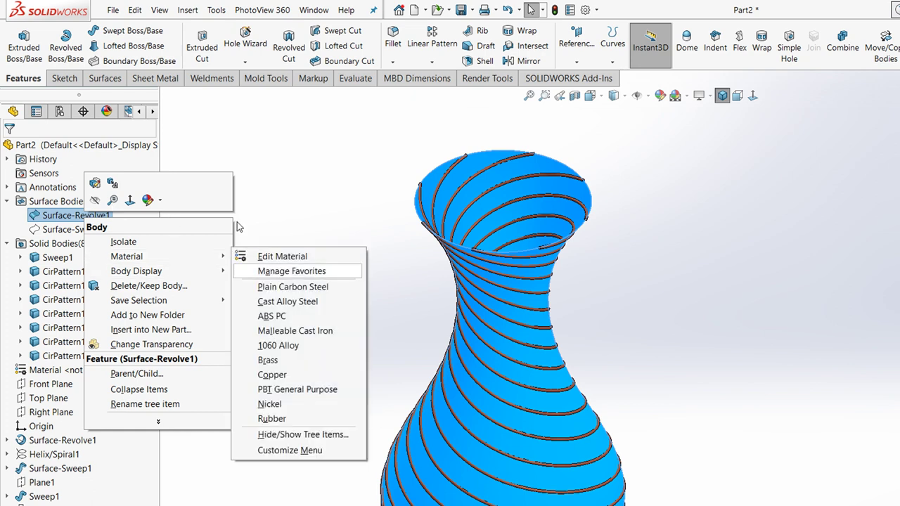
{"action": "mouse_move", "coordinate": [127, 256]}
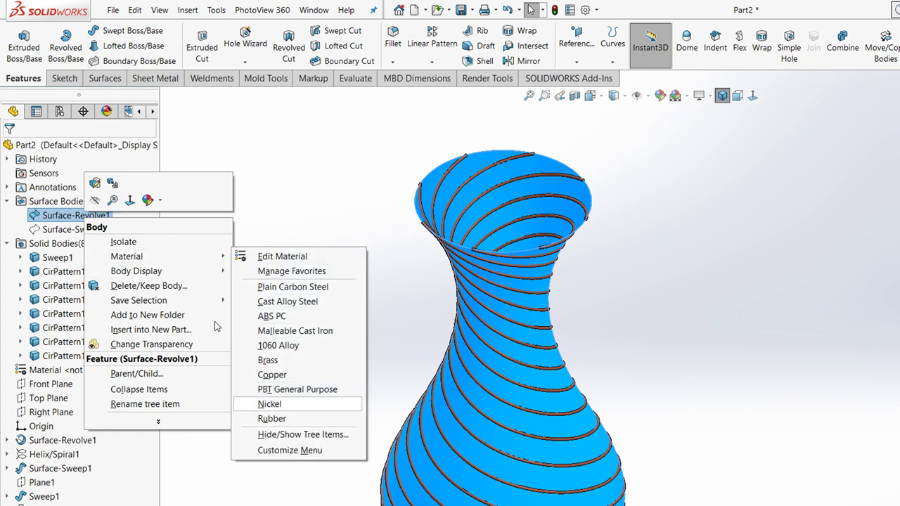
{"action": "key", "text": "Escape"}
{"action": "left_click", "coordinate": [226, 279]}
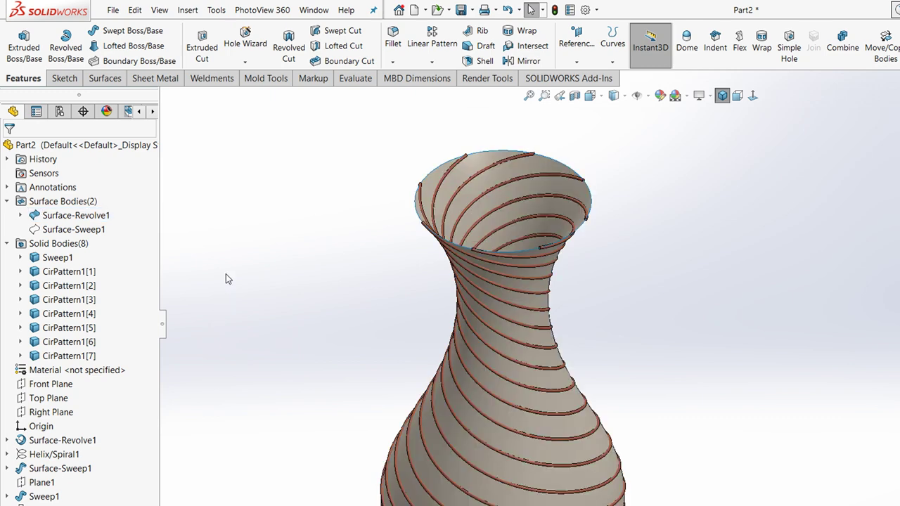
{"action": "key", "text": "f"}
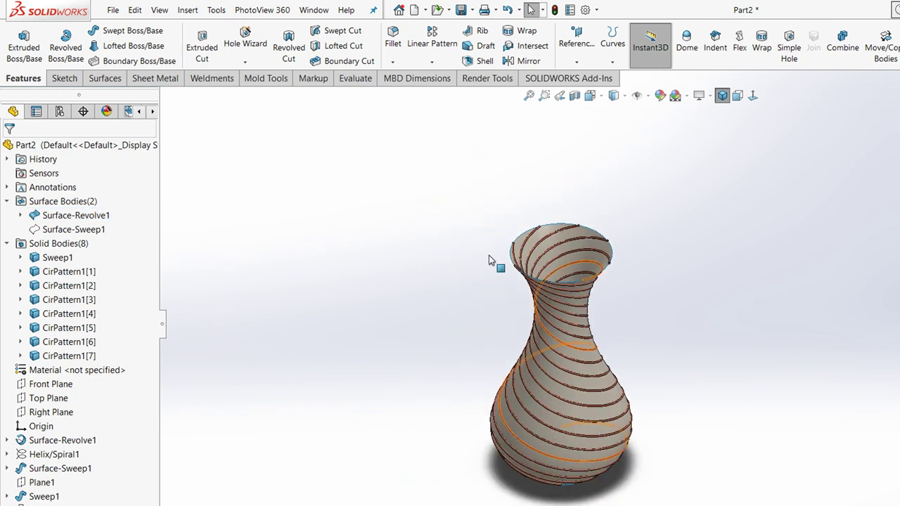
{"action": "scroll", "coordinate": [520, 251], "scroll_direction": "down", "scroll_amount": 2}
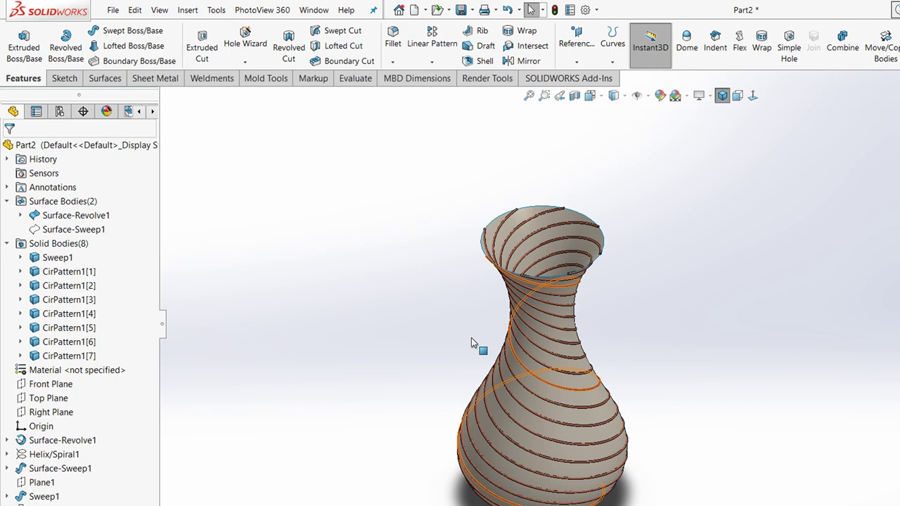
{"action": "scroll", "coordinate": [472, 338], "scroll_direction": "down", "scroll_amount": 2}
{"action": "scroll", "coordinate": [462, 325], "scroll_direction": "down", "scroll_amount": 2}
{"action": "left_click", "coordinate": [459, 323]}
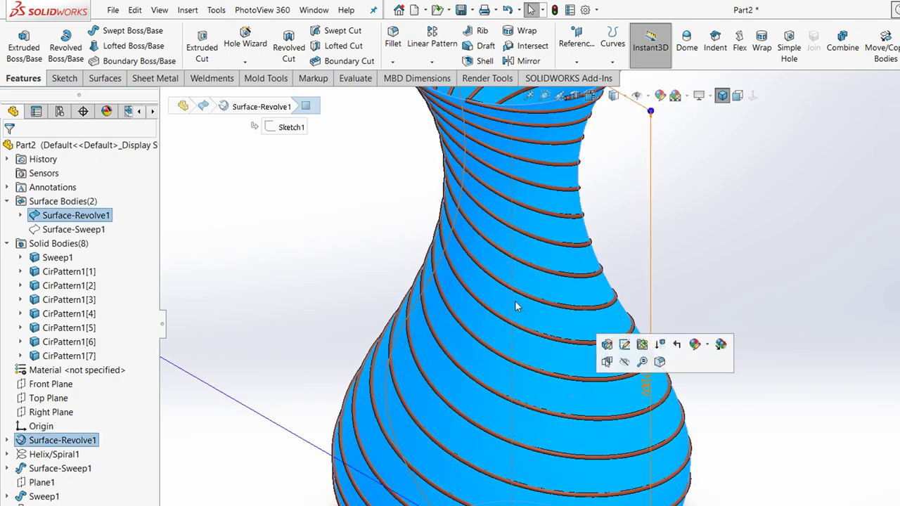
{"action": "left_click", "coordinate": [695, 344]}
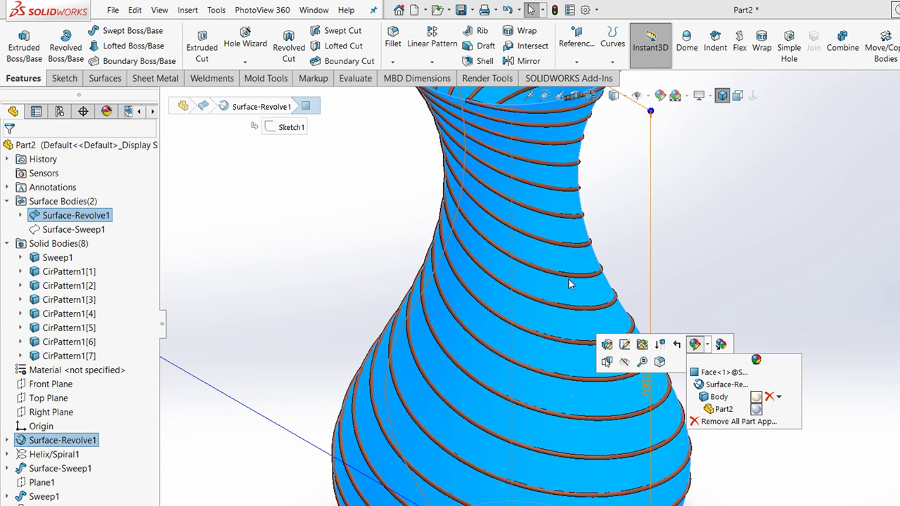
{"action": "key", "text": "Escape"}
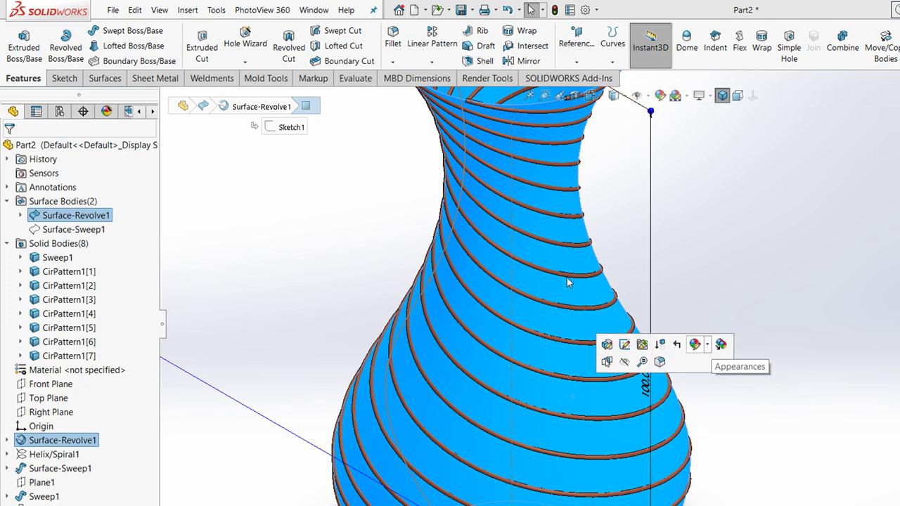
{"action": "left_click", "coordinate": [577, 323]}
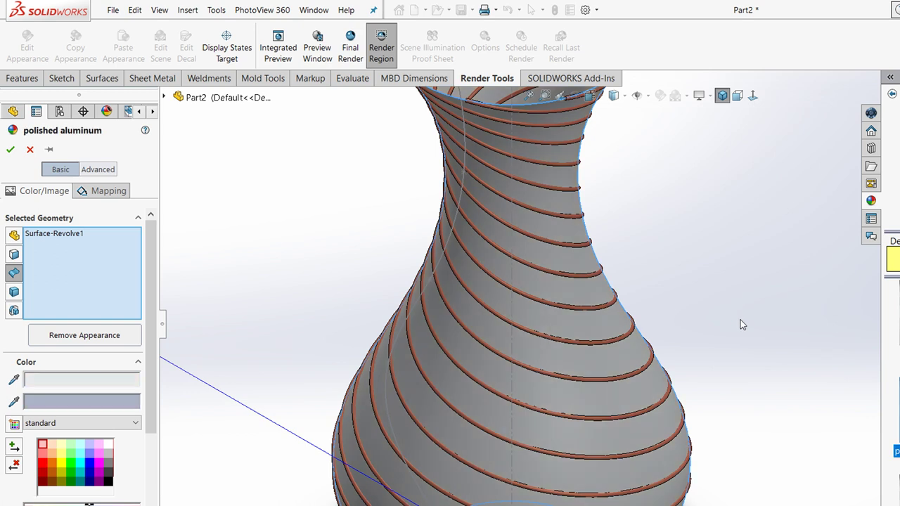
Try applying the polished aluminum appearance to the vase surface
{"action": "left_click_drag", "start_coordinate": [747, 330], "coordinate": [467, 318]}
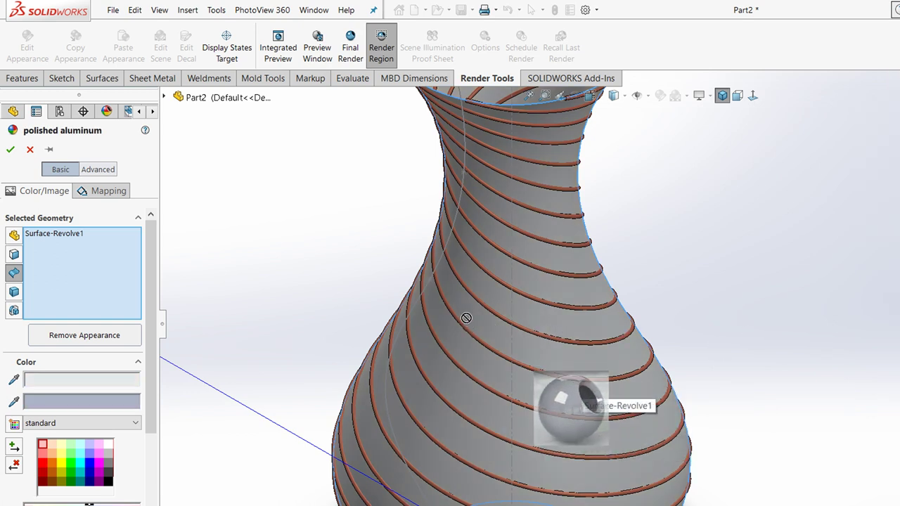
{"action": "left_click_drag", "start_coordinate": [466, 318], "coordinate": [468, 321]}
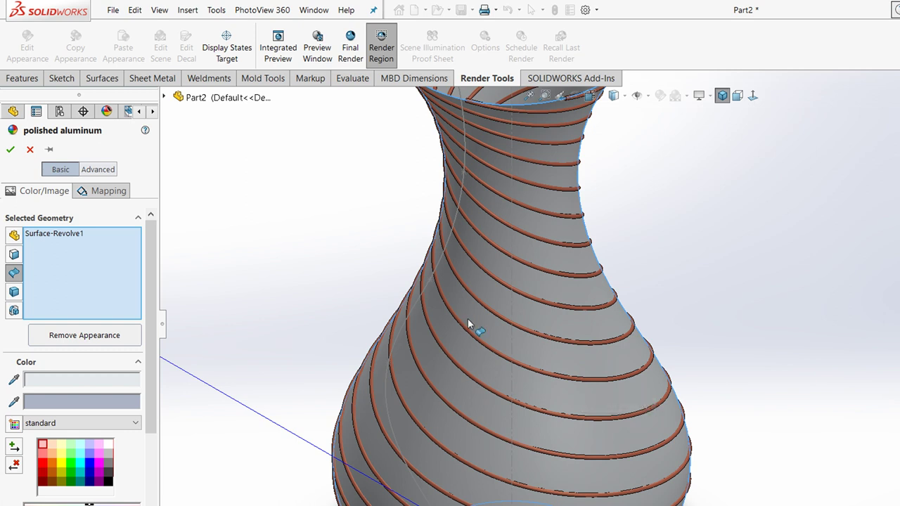
{"action": "left_click", "coordinate": [496, 322]}
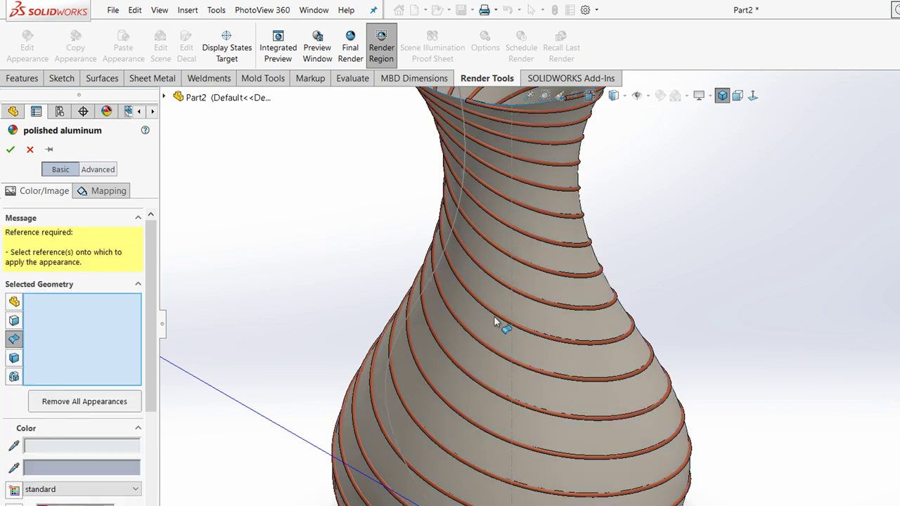
{"action": "left_click", "coordinate": [894, 165]}
{"action": "left_click_drag", "start_coordinate": [740, 323], "coordinate": [500, 348]}
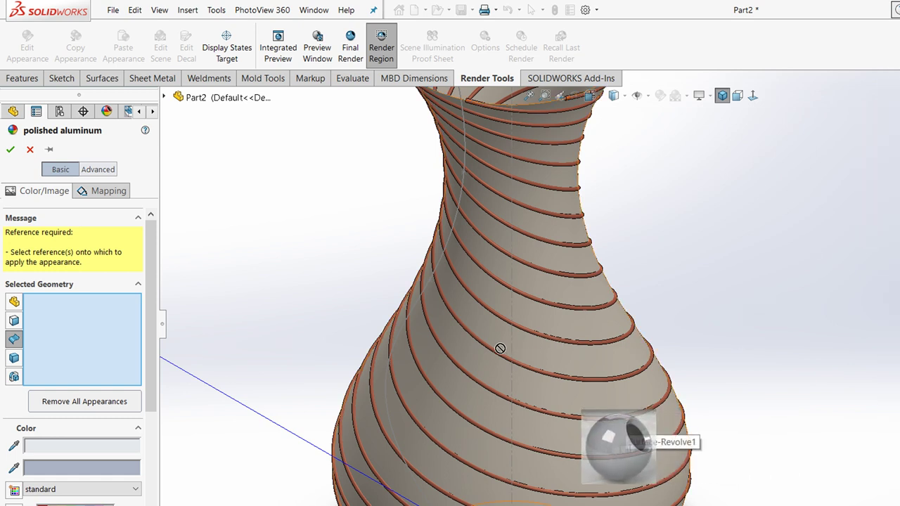
{"action": "left_click_drag", "start_coordinate": [499, 348], "coordinate": [491, 348]}
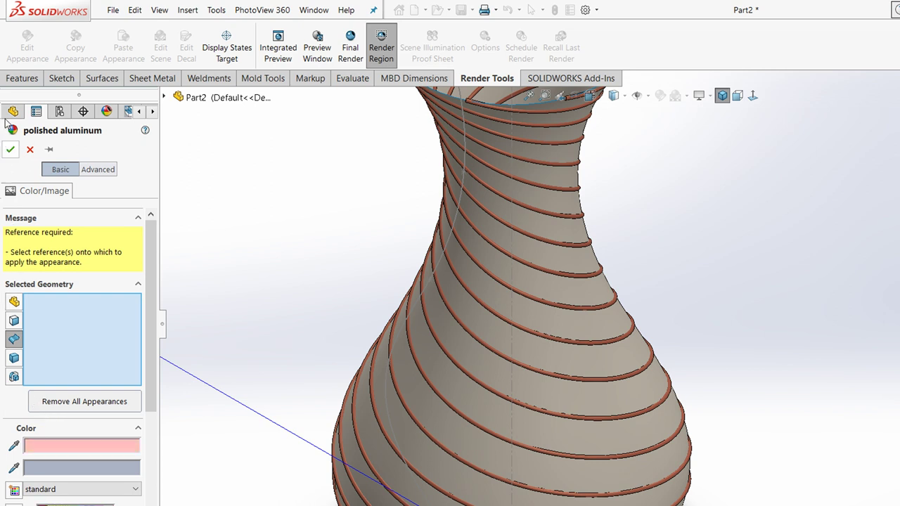
Give Surface-Revolve1 a light peach-tan colour from the Color palette
{"action": "left_click", "coordinate": [349, 329]}
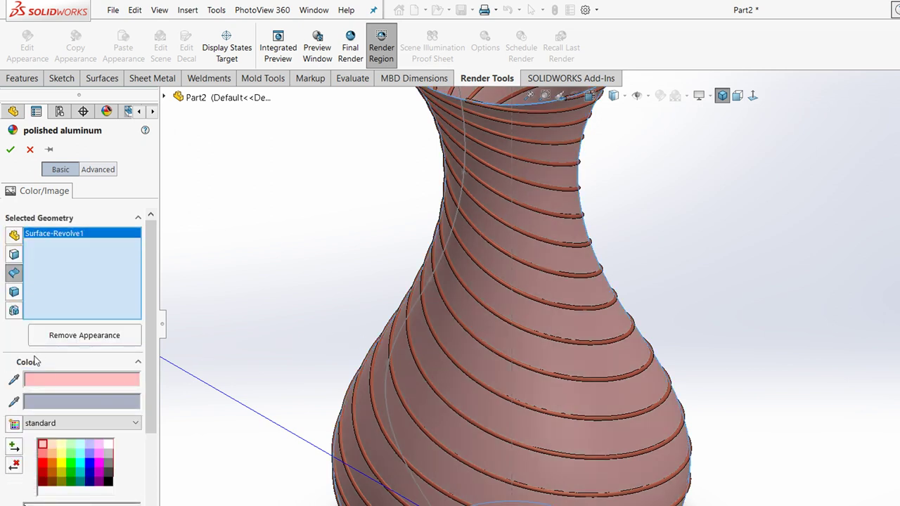
{"action": "key", "text": "Right"}
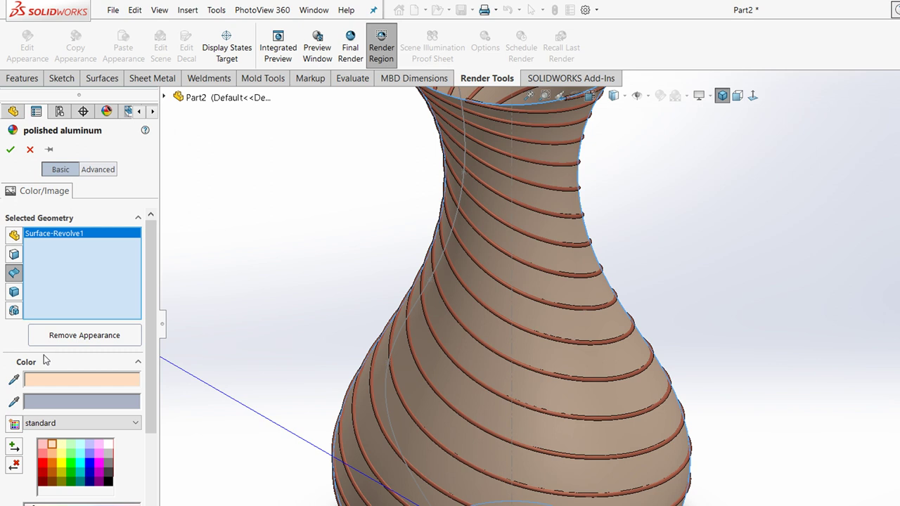
{"action": "key", "text": "Right"}
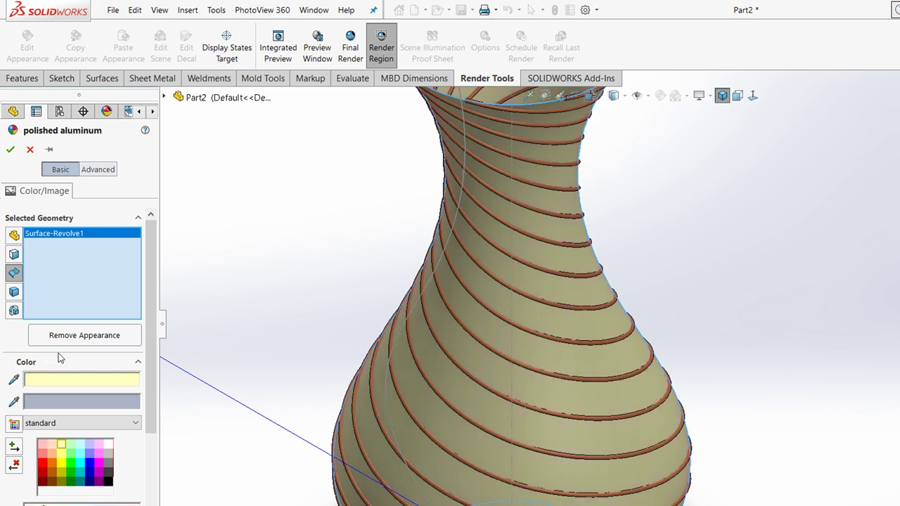
{"action": "key", "text": "Right"}
{"action": "key", "text": "Left"}
{"action": "key", "text": "Down"}
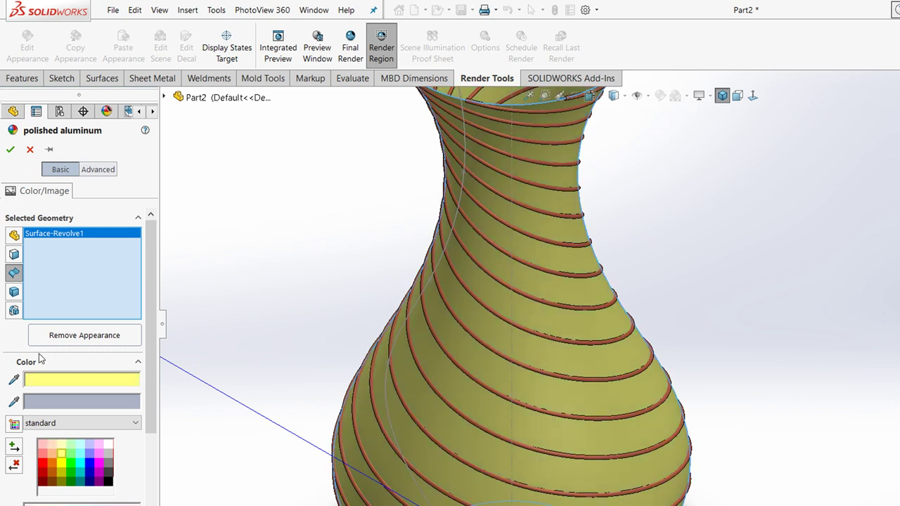
{"action": "key", "text": "Left"}
{"action": "key", "text": "Up"}
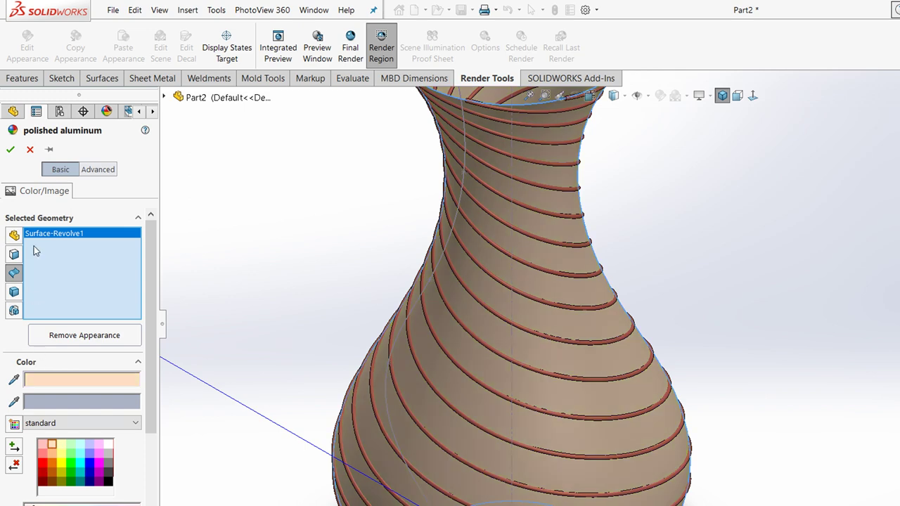
{"action": "left_click", "coordinate": [11, 150]}
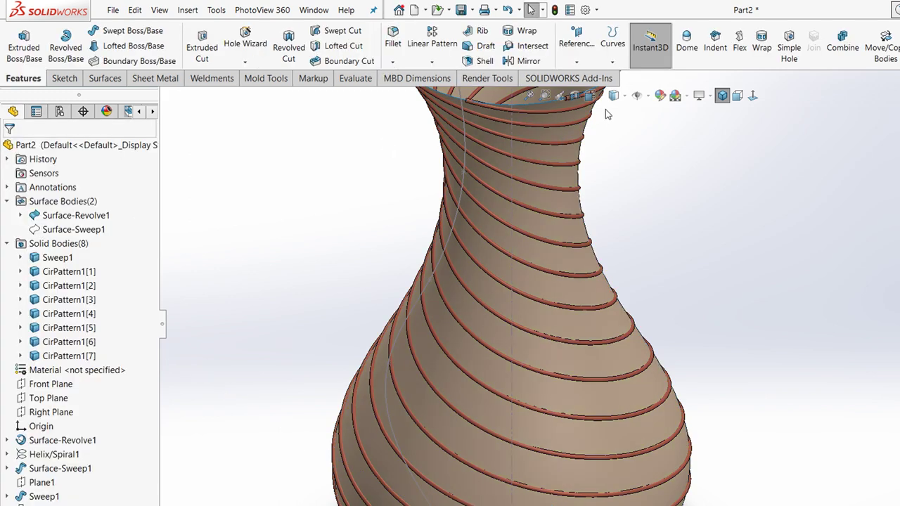
Collapse the body folders and select the Top Plane in isometric view
{"action": "scroll", "coordinate": [603, 103], "scroll_direction": "up", "scroll_amount": 3}
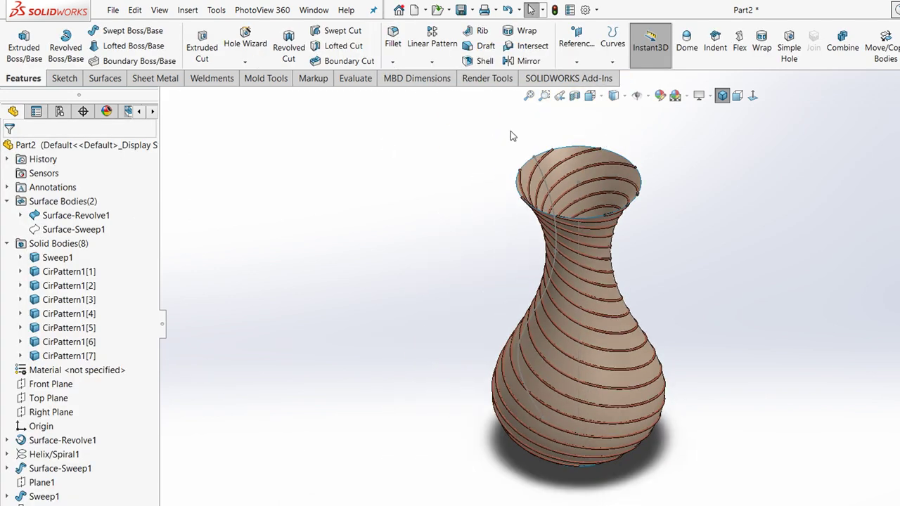
{"action": "scroll", "coordinate": [509, 137], "scroll_direction": "down", "scroll_amount": 3}
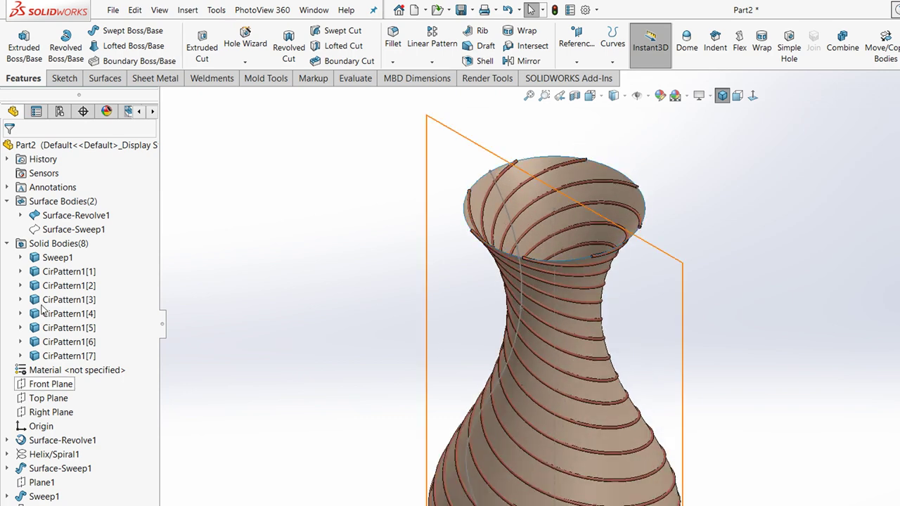
{"action": "left_click", "coordinate": [7, 201]}
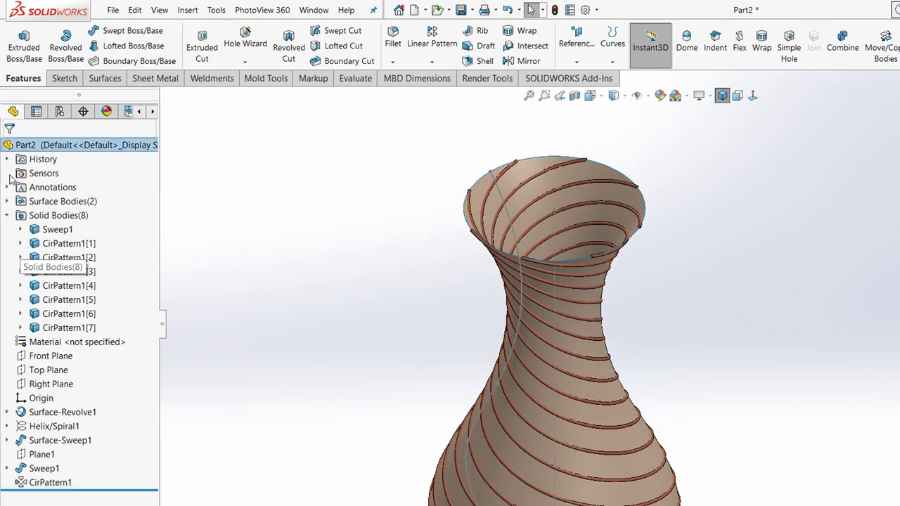
{"action": "left_click", "coordinate": [6, 215]}
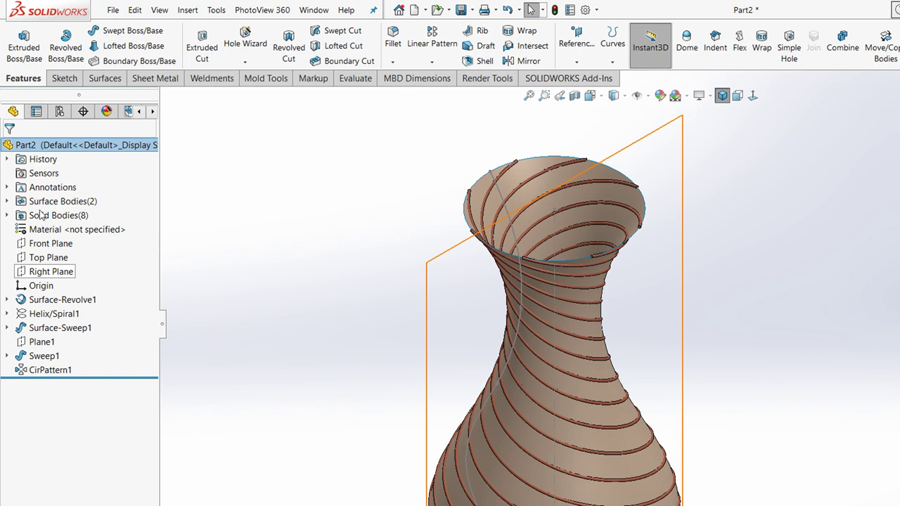
{"action": "left_click", "coordinate": [48, 257]}
{"action": "key", "text": "ctrl+7"}
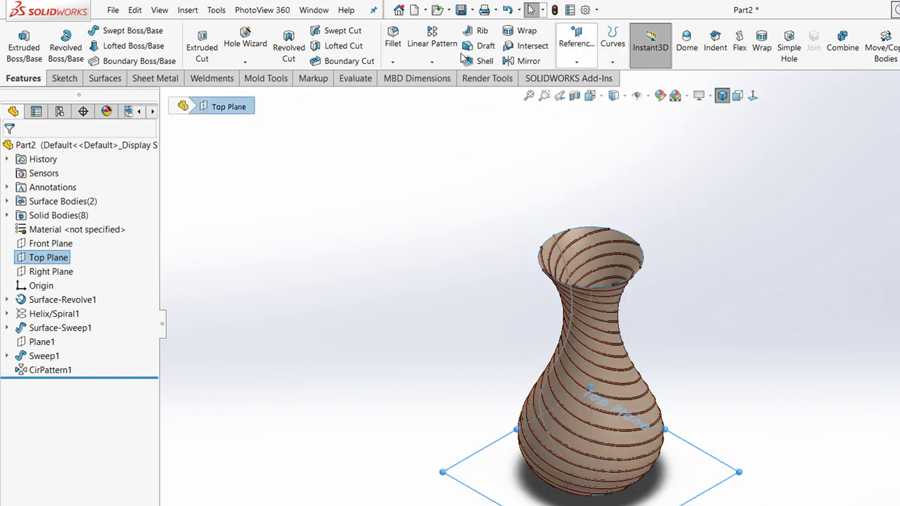
Create Plane2 offset 105 mm from the Top Plane and view it normal to it
{"action": "left_click", "coordinate": [576, 42]}
{"action": "left_click", "coordinate": [583, 76]}
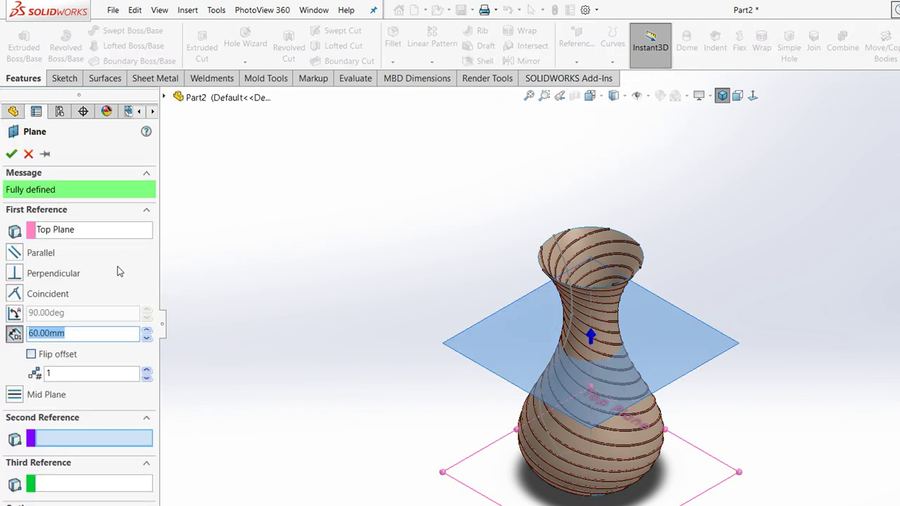
{"action": "key", "text": "Up"}
{"action": "key", "text": "Up"}
{"action": "key", "text": "Up"}
{"action": "key", "text": "Up"}
{"action": "key", "text": "Up"}
{"action": "key", "text": "Up"}
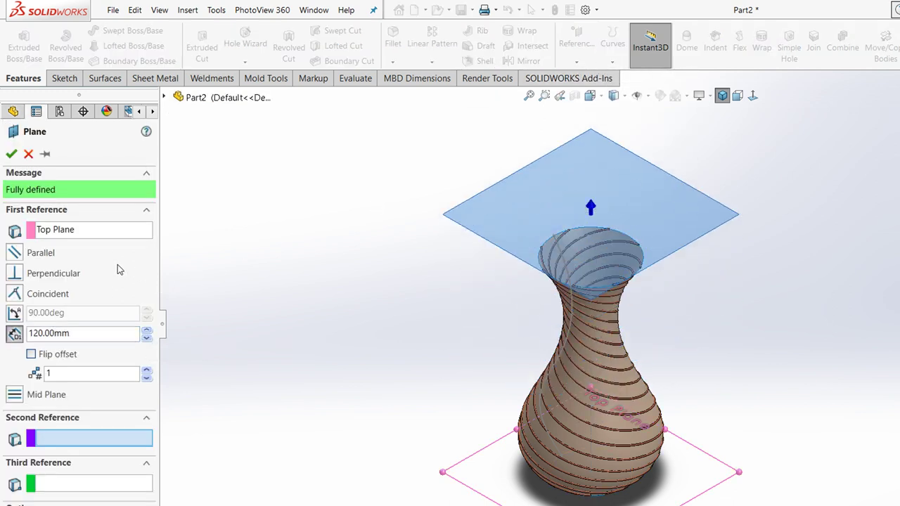
{"action": "middle_click_drag", "start_coordinate": [295, 223], "coordinate": [300, 209]}
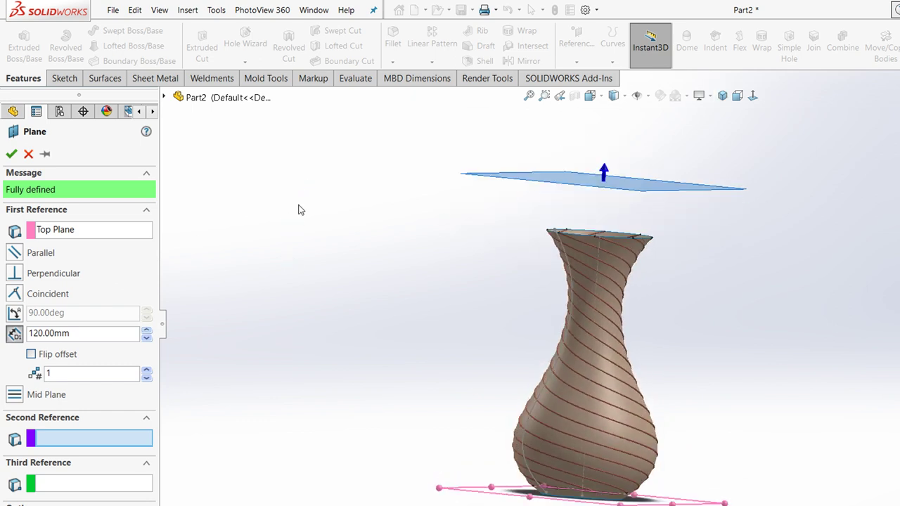
{"action": "key", "text": "Down"}
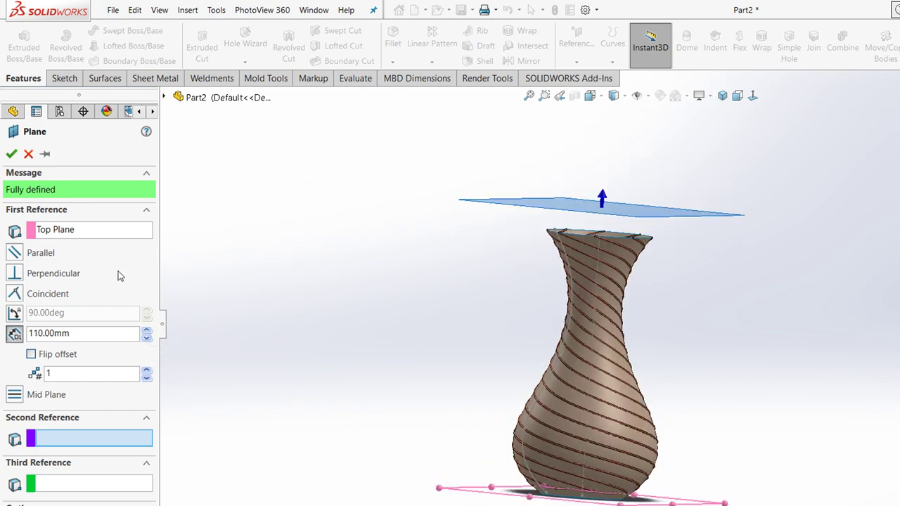
{"action": "key", "text": "Down"}
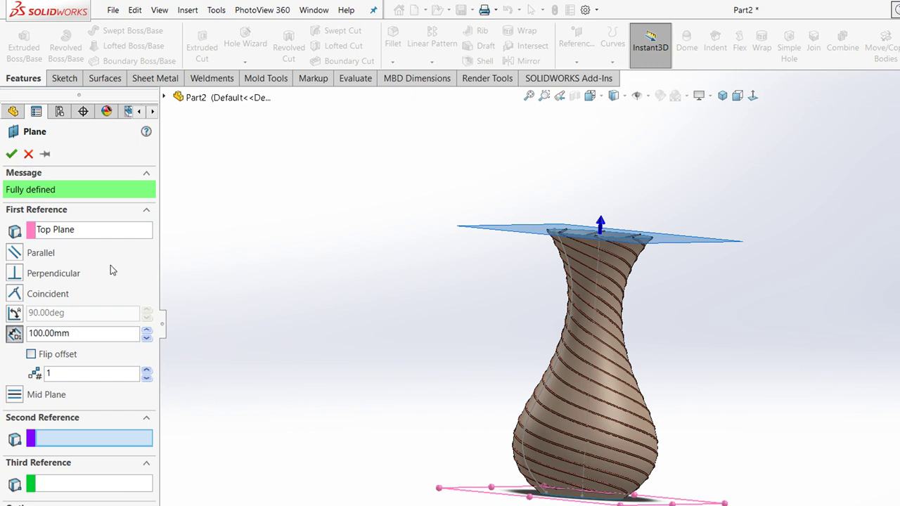
{"action": "key", "text": "ctrl+a"}
{"action": "type", "text": "1"}
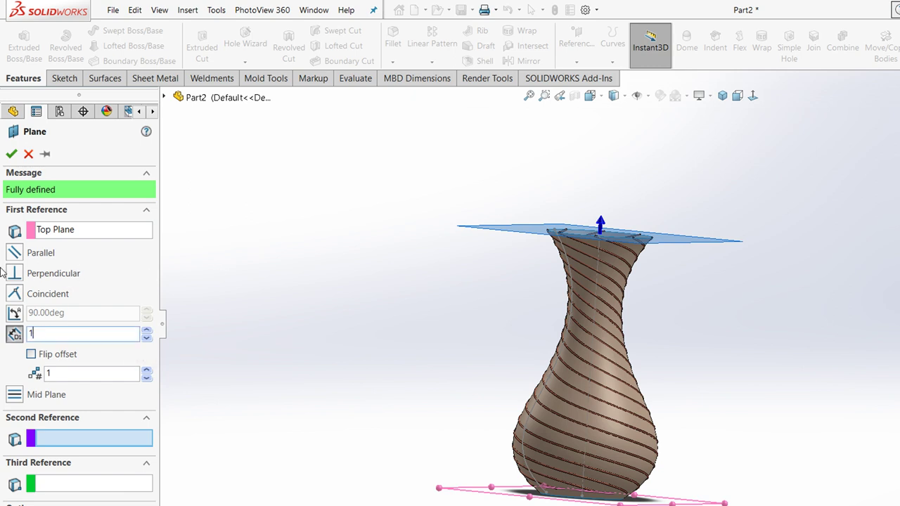
{"action": "key", "text": "Return"}
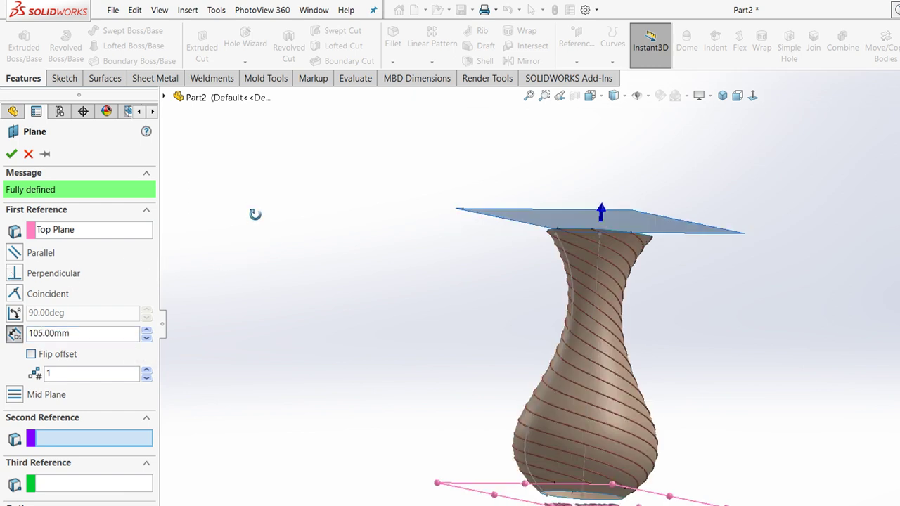
{"action": "left_click", "coordinate": [11, 153]}
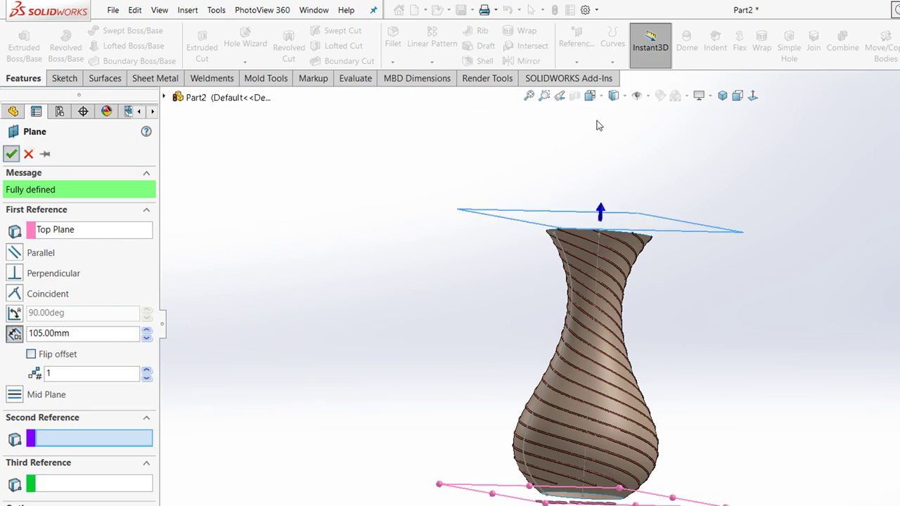
{"action": "key", "text": "ctrl+8"}
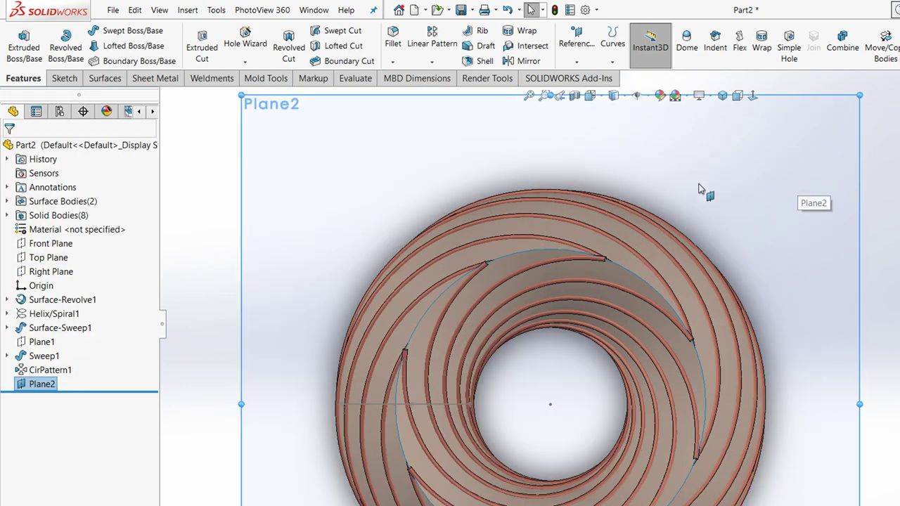
Draw a 21.66 mm radius circle centred on the origin on Plane2
{"action": "left_click", "coordinate": [63, 77]}
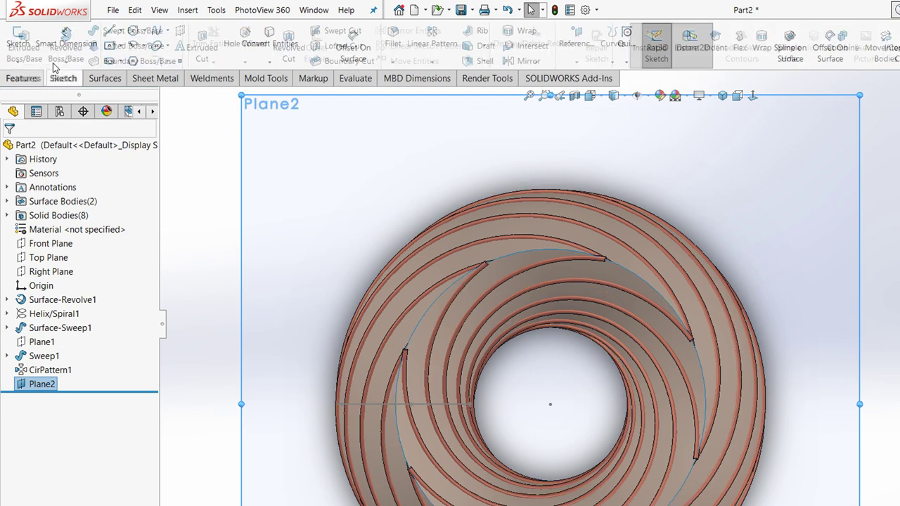
{"action": "left_click", "coordinate": [133, 30]}
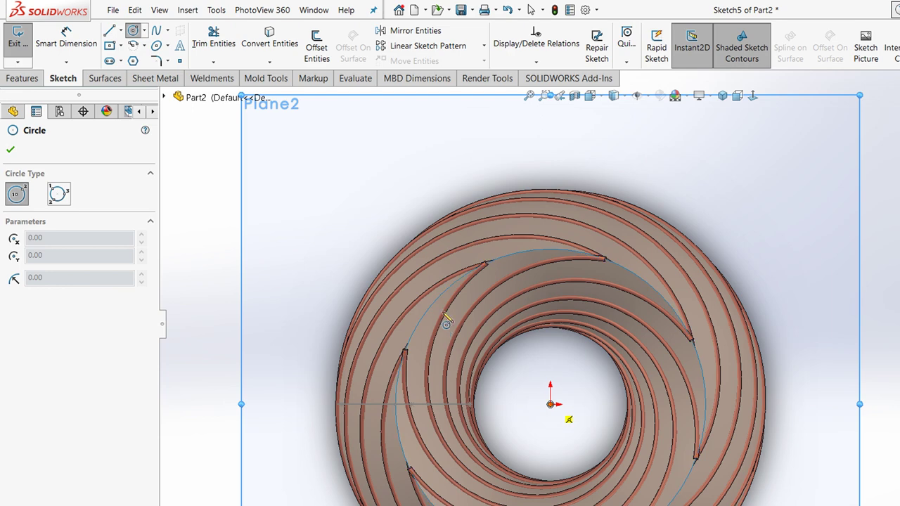
{"action": "left_click", "coordinate": [550, 404]}
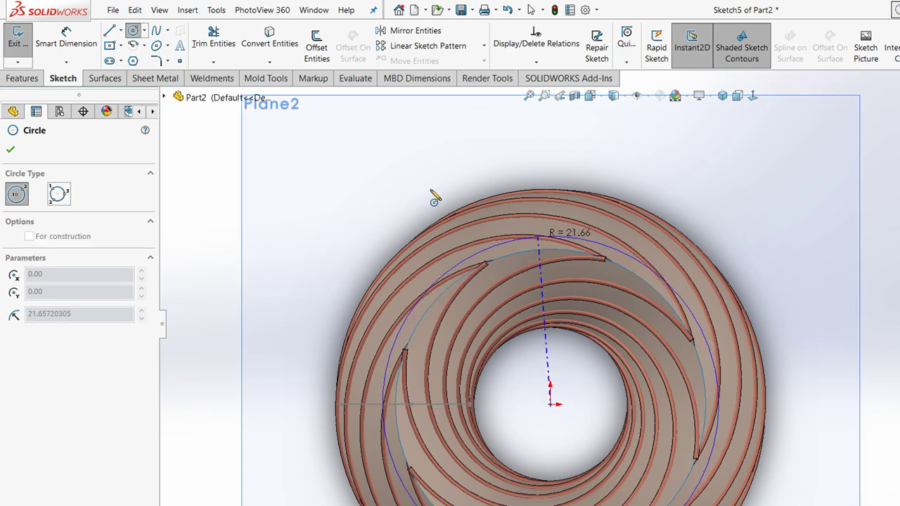
{"action": "left_click", "coordinate": [435, 201]}
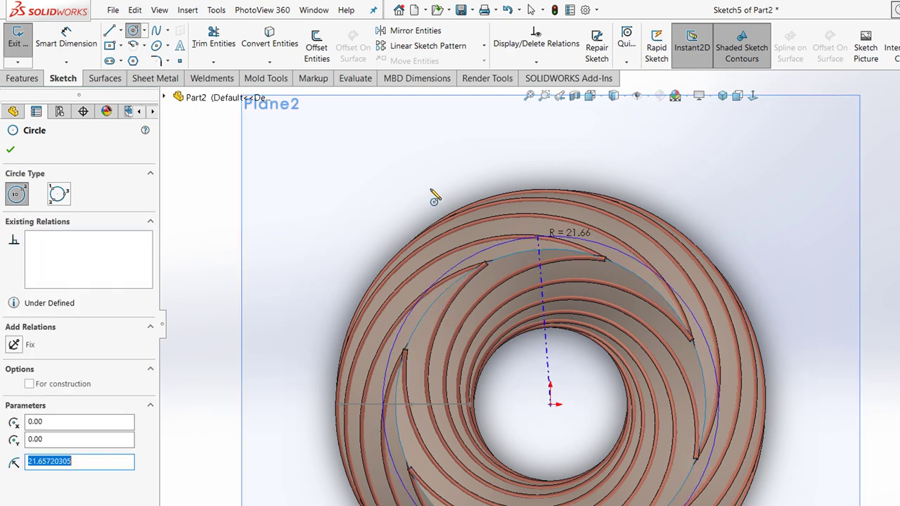
{"action": "mouse_move", "coordinate": [474, 226]}
{"action": "middle_mouse_down"}
{"action": "mouse_move", "coordinate": [415, 37]}
{"action": "mouse_move", "coordinate": [434, 71]}
{"action": "middle_mouse_up"}
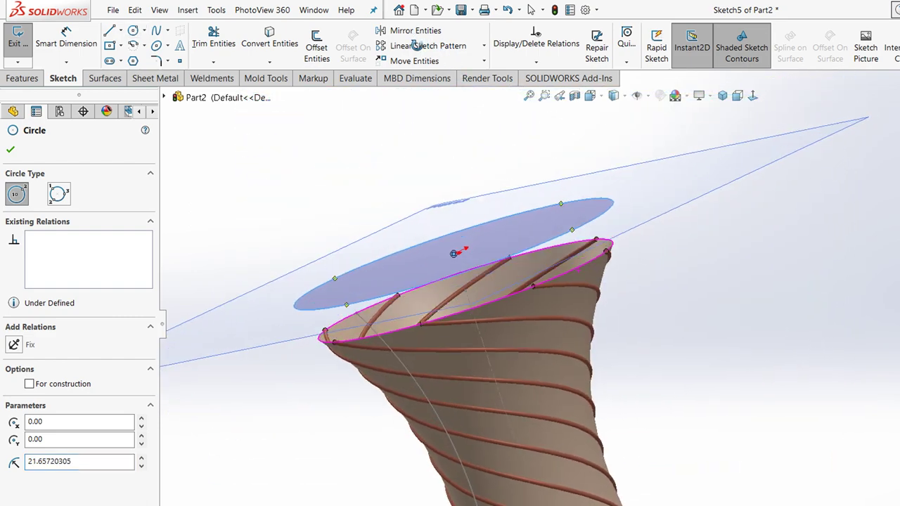
{"action": "key", "text": "ctrl+8"}
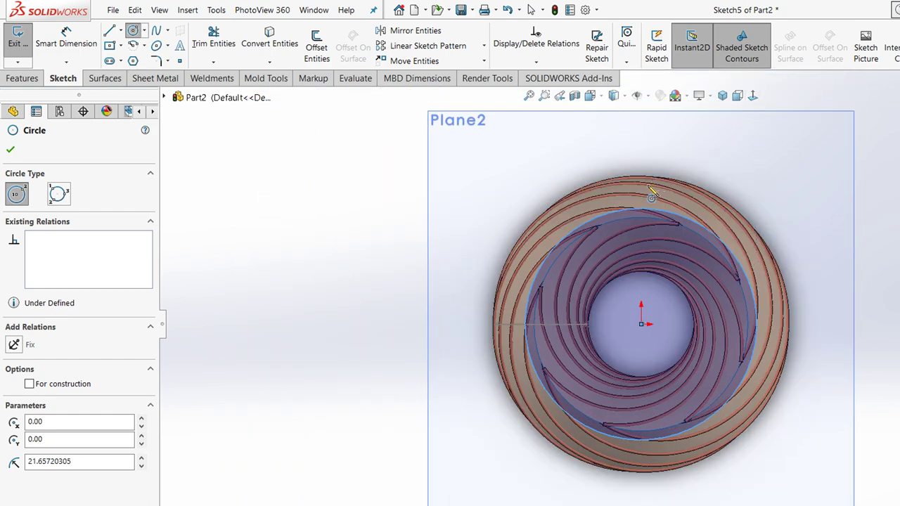
Add a small 1.10 mm circle centred on the large circle's top point
{"action": "scroll", "coordinate": [650, 198], "scroll_direction": "down", "scroll_amount": 2}
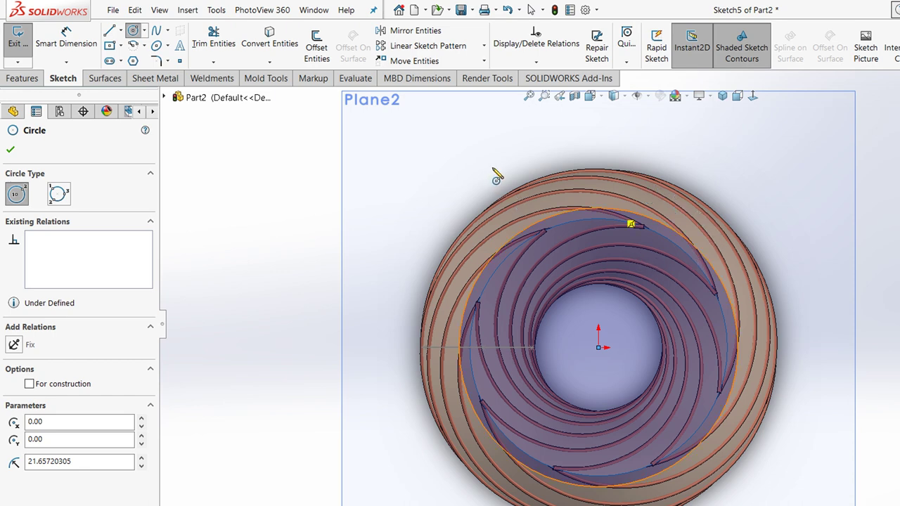
{"action": "scroll", "coordinate": [496, 178], "scroll_direction": "down", "scroll_amount": 3}
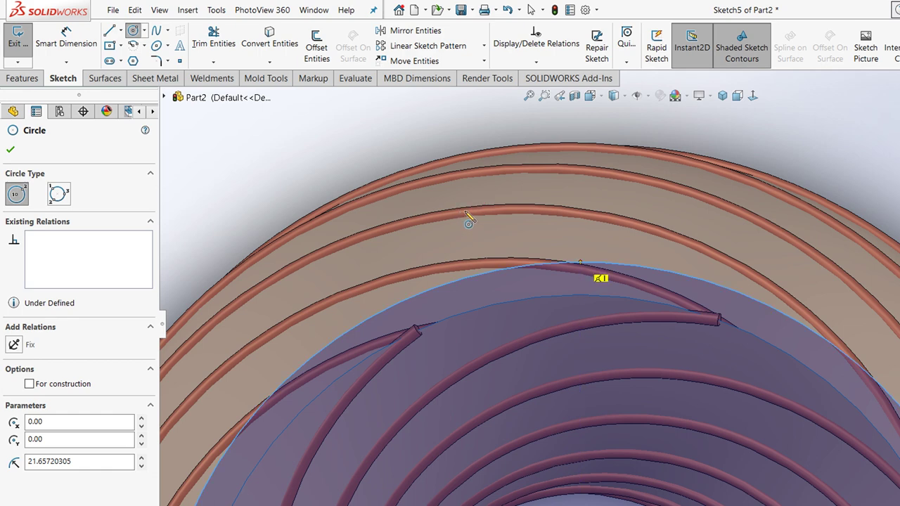
{"action": "left_click", "coordinate": [580, 261]}
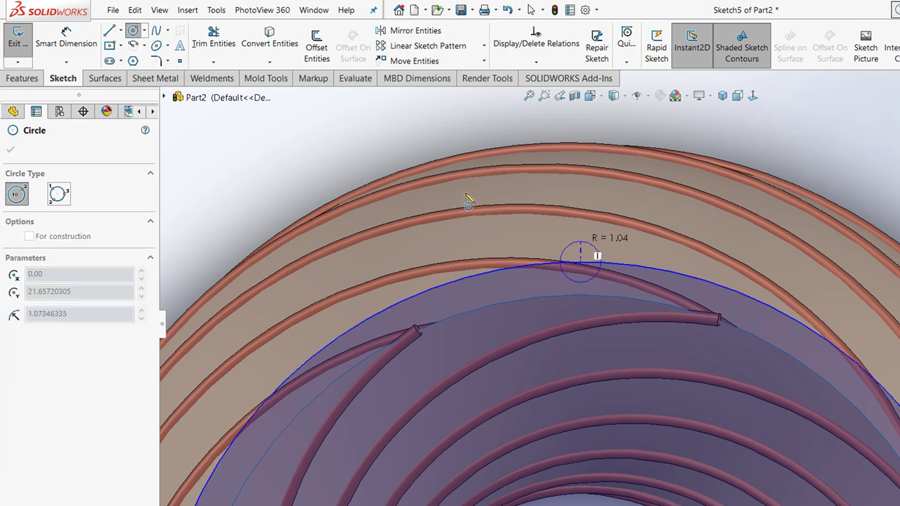
{"action": "left_click", "coordinate": [468, 204]}
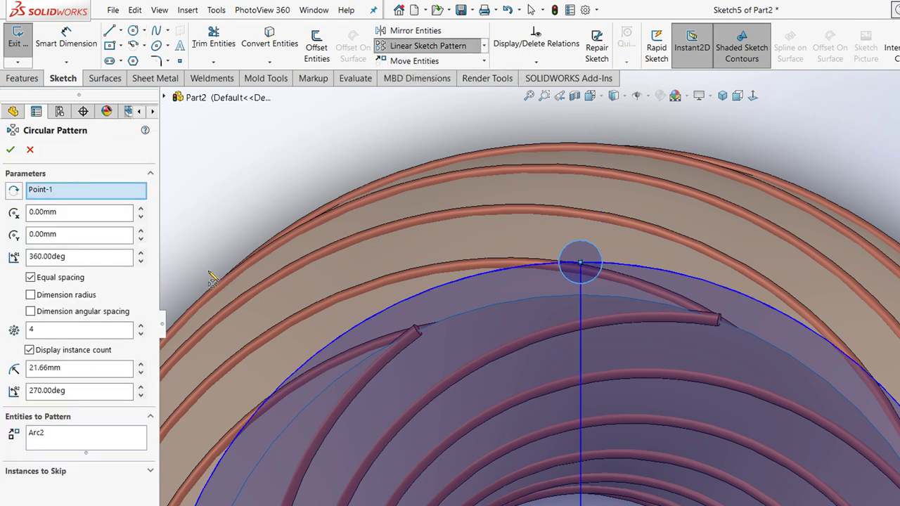
Raise the circular sketch pattern to 31 equally spaced instances over 360° and confirm it
{"action": "key", "text": "Up"}
{"action": "key", "text": "Up"}
{"action": "key", "text": "Up"}
{"action": "key", "text": "Up"}
{"action": "key", "text": "Up"}
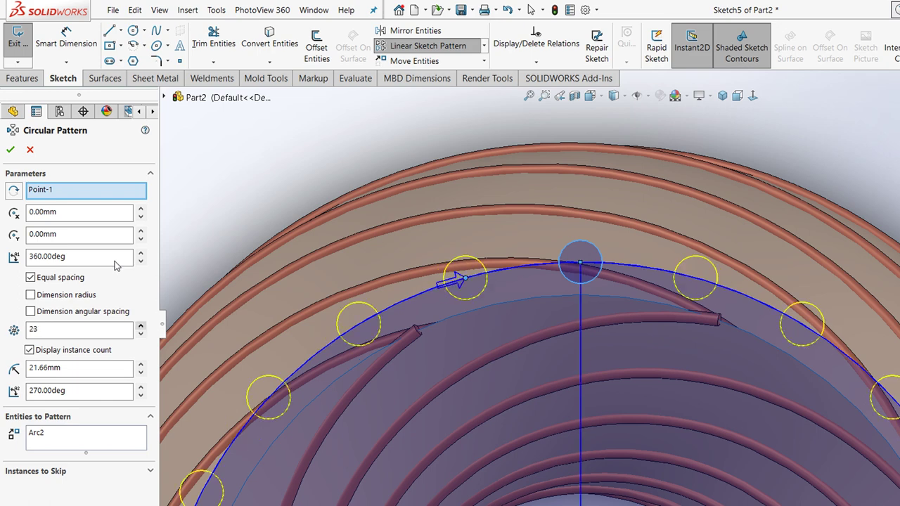
{"action": "key", "text": "Up"}
{"action": "key", "text": "Up"}
{"action": "key", "text": "Up"}
{"action": "key", "text": "Up"}
{"action": "key", "text": "Up"}
{"action": "key", "text": "Up"}
{"action": "key", "text": "Up"}
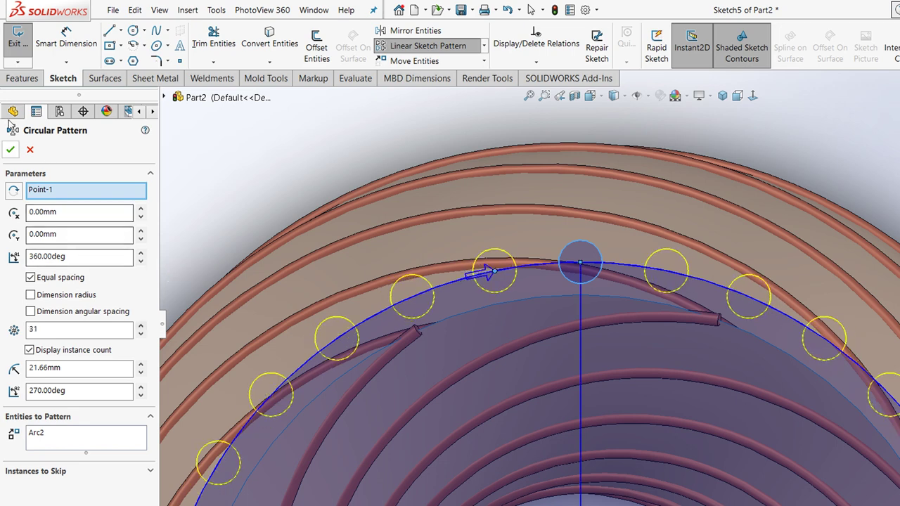
{"action": "left_click", "coordinate": [11, 149]}
{"action": "left_click", "coordinate": [227, 131]}
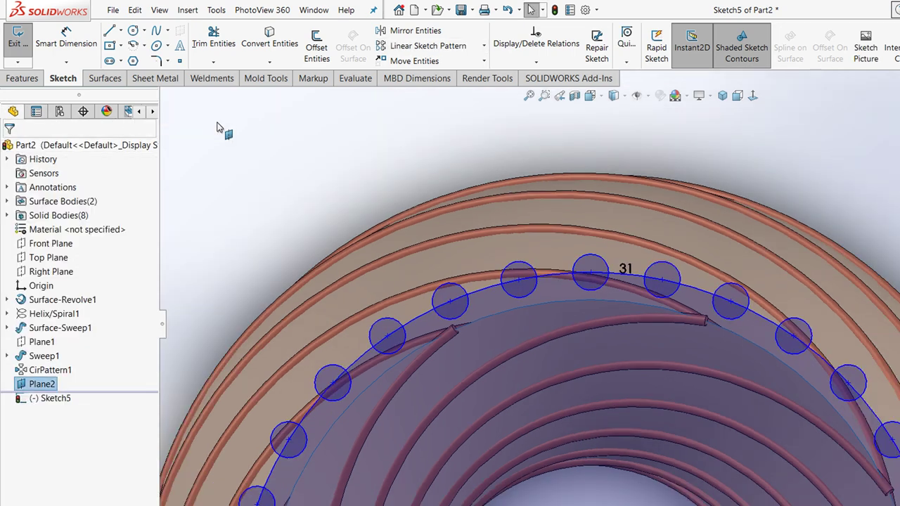
Power-trim the inner arcs of the left-side rim circles into scallops
{"action": "key", "text": "z"}
{"action": "left_click", "coordinate": [211, 43]}
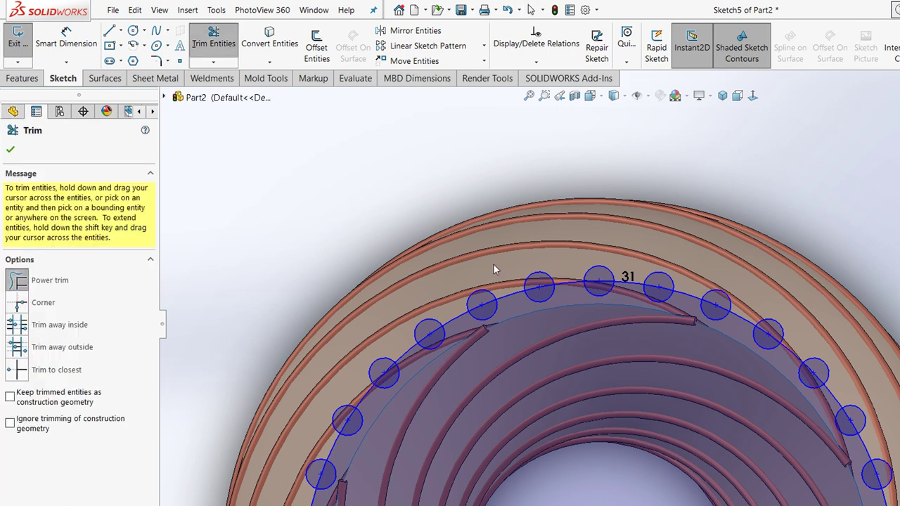
{"action": "scroll", "coordinate": [497, 245], "scroll_direction": "down", "scroll_amount": 2}
{"action": "scroll", "coordinate": [495, 246], "scroll_direction": "down", "scroll_amount": 3}
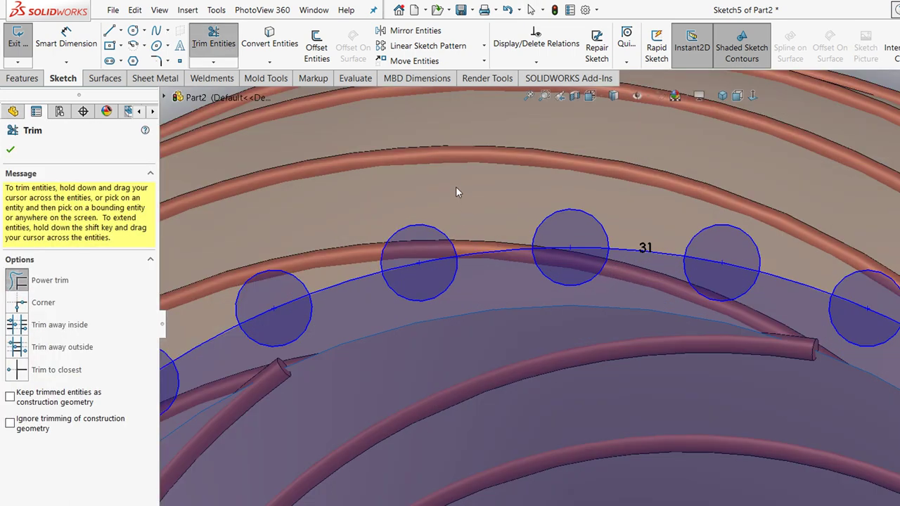
{"action": "left_click_drag", "start_coordinate": [571, 243], "coordinate": [419, 246]}
{"action": "left_click_drag", "start_coordinate": [369, 228], "coordinate": [332, 211]}
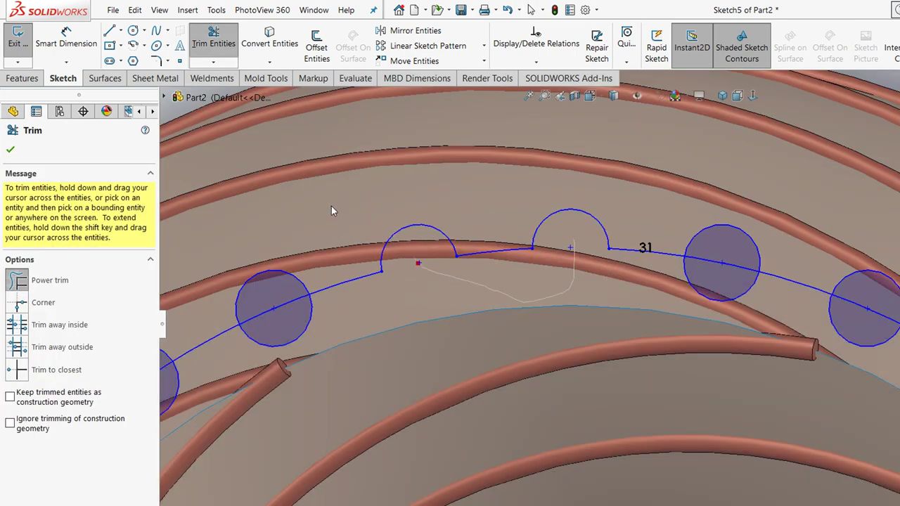
{"action": "left_click_drag", "start_coordinate": [239, 260], "coordinate": [221, 243]}
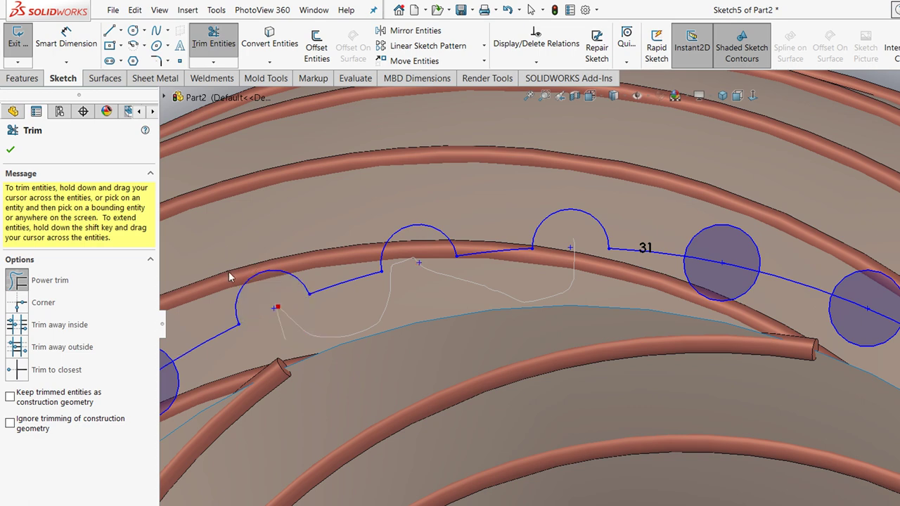
{"action": "scroll", "coordinate": [306, 284], "scroll_direction": "up", "scroll_amount": 5}
{"action": "scroll", "coordinate": [356, 295], "scroll_direction": "down", "scroll_amount": 3}
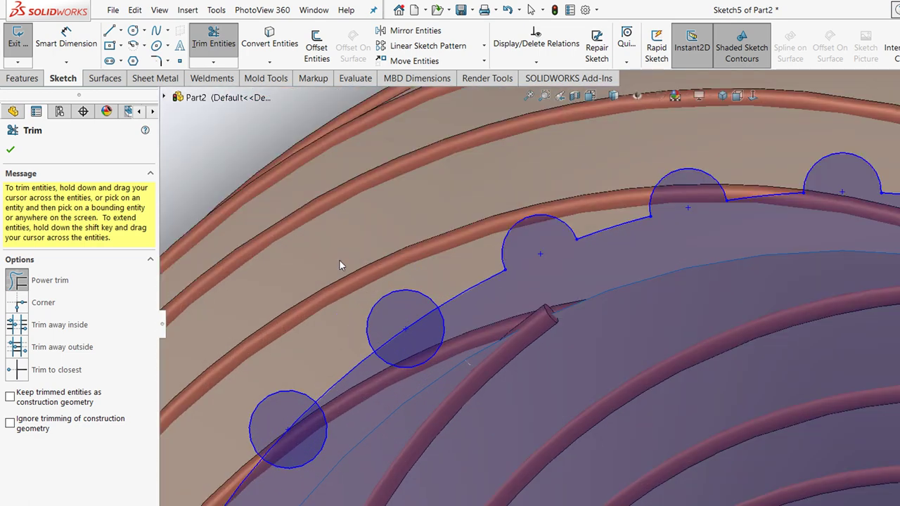
{"action": "left_click_drag", "start_coordinate": [340, 264], "coordinate": [316, 261]}
{"action": "left_click_drag", "start_coordinate": [329, 321], "coordinate": [235, 362]}
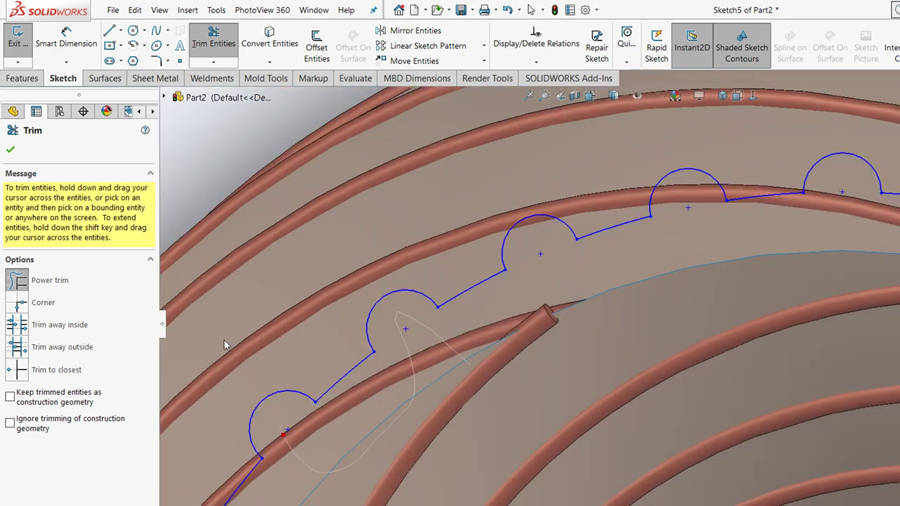
{"action": "scroll", "coordinate": [315, 342], "scroll_direction": "up", "scroll_amount": 5}
{"action": "scroll", "coordinate": [391, 335], "scroll_direction": "down", "scroll_amount": 2}
{"action": "scroll", "coordinate": [419, 314], "scroll_direction": "down", "scroll_amount": 3}
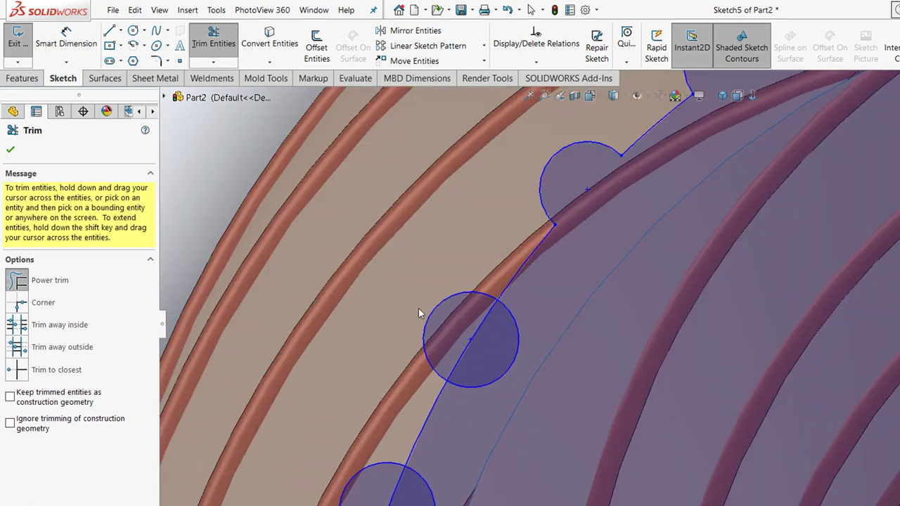
{"action": "left_click_drag", "start_coordinate": [383, 278], "coordinate": [301, 406]}
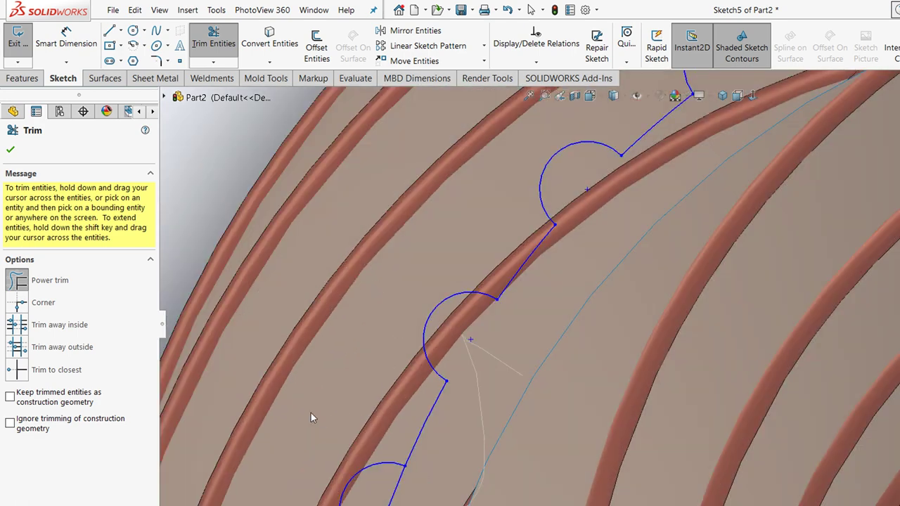
{"action": "scroll", "coordinate": [457, 337], "scroll_direction": "up", "scroll_amount": 2}
{"action": "scroll", "coordinate": [548, 366], "scroll_direction": "up", "scroll_amount": 3}
{"action": "scroll", "coordinate": [499, 365], "scroll_direction": "down", "scroll_amount": 5}
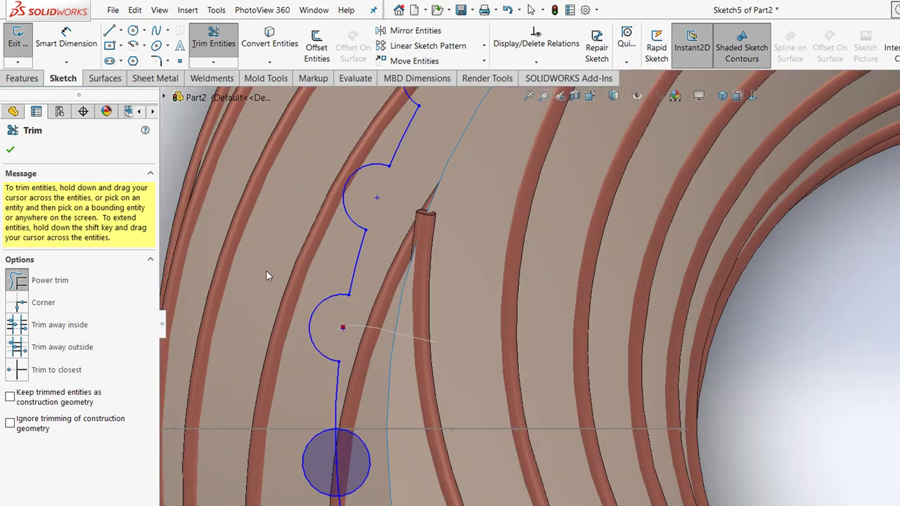
{"action": "left_click_drag", "start_coordinate": [294, 329], "coordinate": [365, 450]}
Trim the unwanted arcs of the bottom and lower-right circles, including the inner line
{"action": "scroll", "coordinate": [469, 344], "scroll_direction": "up", "scroll_amount": 3}
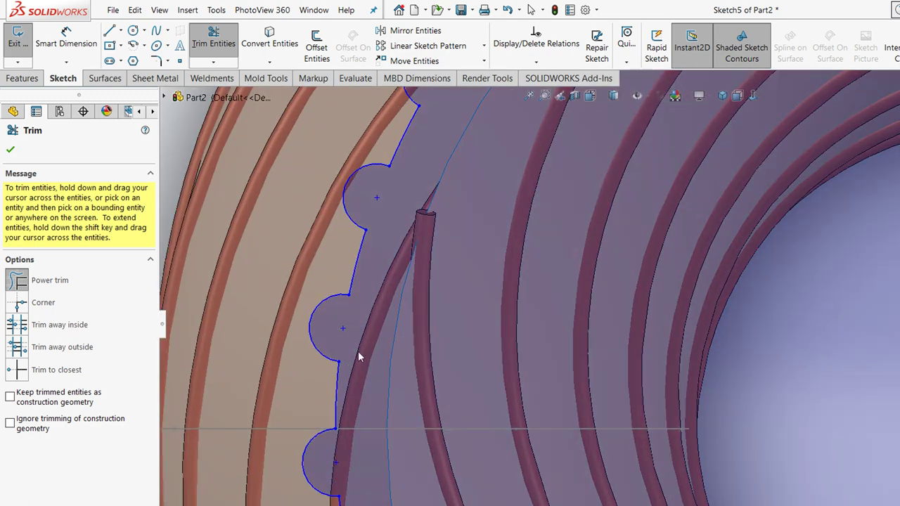
{"action": "scroll", "coordinate": [470, 344], "scroll_direction": "down", "scroll_amount": 2}
{"action": "scroll", "coordinate": [423, 361], "scroll_direction": "down", "scroll_amount": 1}
{"action": "left_click_drag", "start_coordinate": [495, 410], "coordinate": [453, 428]}
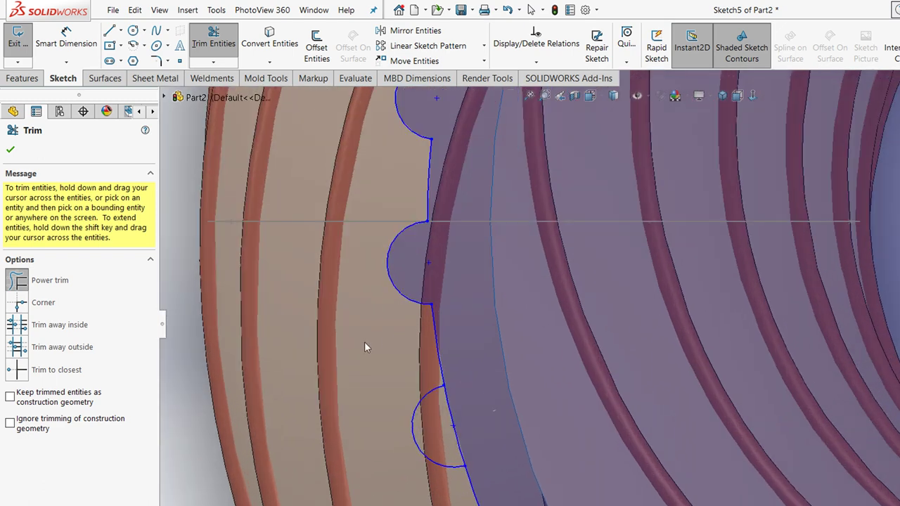
{"action": "scroll", "coordinate": [448, 315], "scroll_direction": "up", "scroll_amount": 3}
{"action": "scroll", "coordinate": [457, 258], "scroll_direction": "down", "scroll_amount": 3}
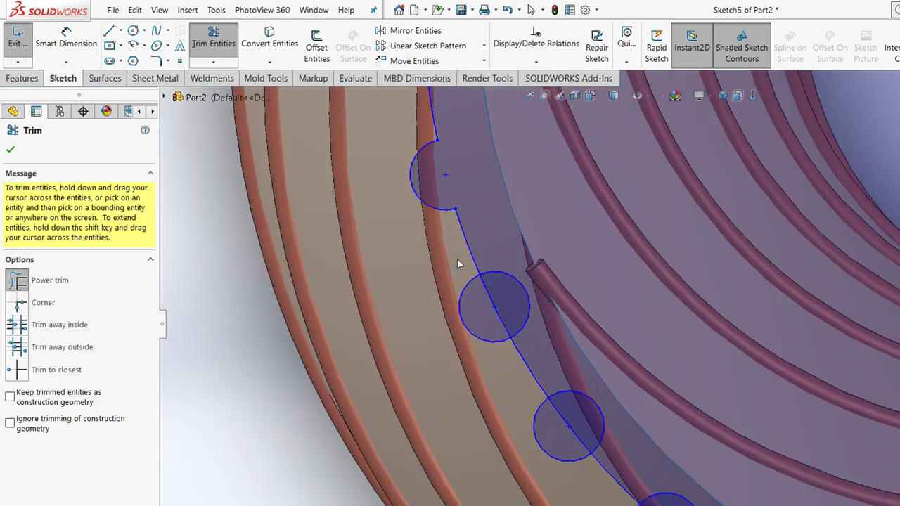
{"action": "left_click_drag", "start_coordinate": [531, 270], "coordinate": [494, 306]}
{"action": "left_click_drag", "start_coordinate": [442, 279], "coordinate": [534, 416]}
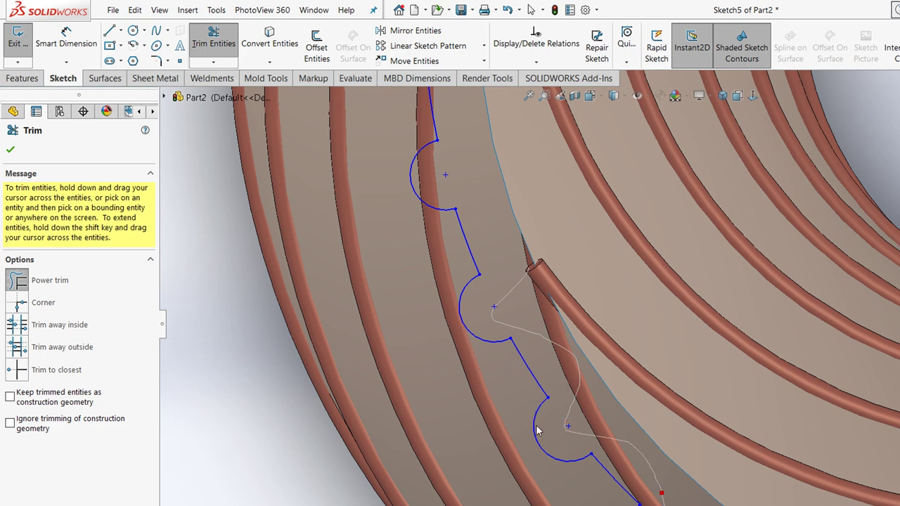
{"action": "scroll", "coordinate": [625, 298], "scroll_direction": "up", "scroll_amount": 3}
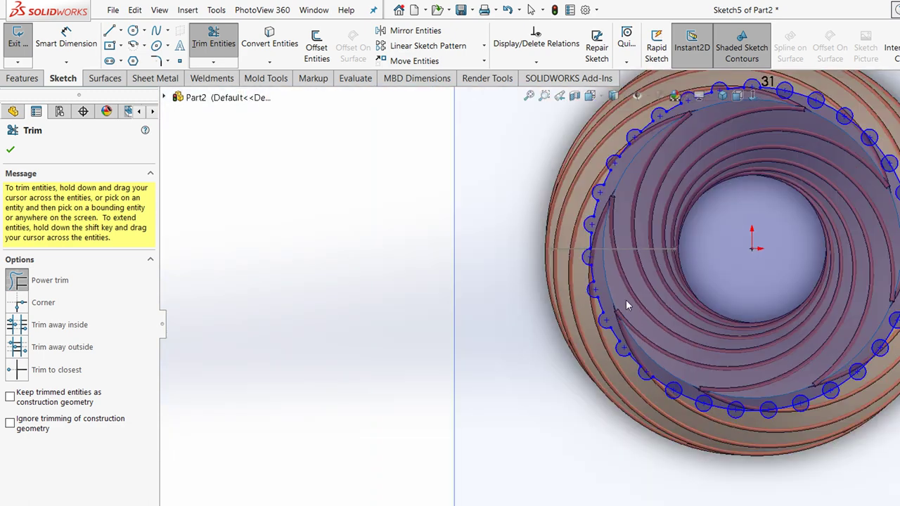
{"action": "scroll", "coordinate": [550, 315], "scroll_direction": "down", "scroll_amount": 2}
{"action": "scroll", "coordinate": [549, 289], "scroll_direction": "down", "scroll_amount": 2}
{"action": "scroll", "coordinate": [471, 317], "scroll_direction": "down", "scroll_amount": 3}
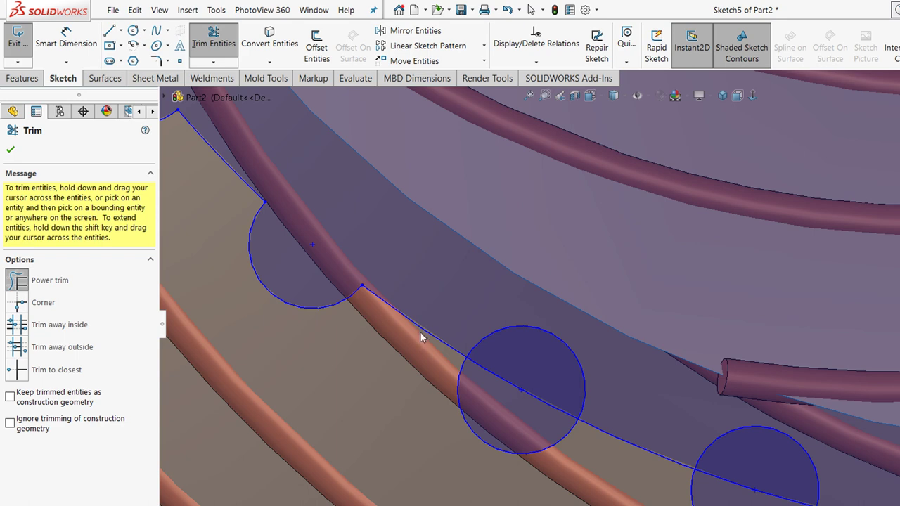
{"action": "left_click_drag", "start_coordinate": [526, 413], "coordinate": [756, 487]}
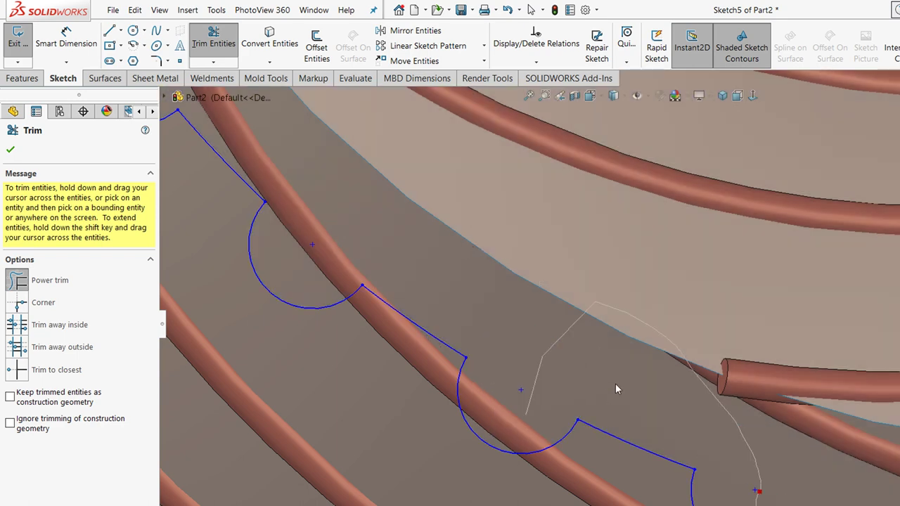
{"action": "scroll", "coordinate": [666, 294], "scroll_direction": "up", "scroll_amount": 3}
{"action": "scroll", "coordinate": [680, 345], "scroll_direction": "down", "scroll_amount": 2}
{"action": "scroll", "coordinate": [617, 407], "scroll_direction": "down", "scroll_amount": 2}
{"action": "scroll", "coordinate": [620, 326], "scroll_direction": "down", "scroll_amount": 1}
{"action": "left_click_drag", "start_coordinate": [766, 492], "coordinate": [824, 356]}
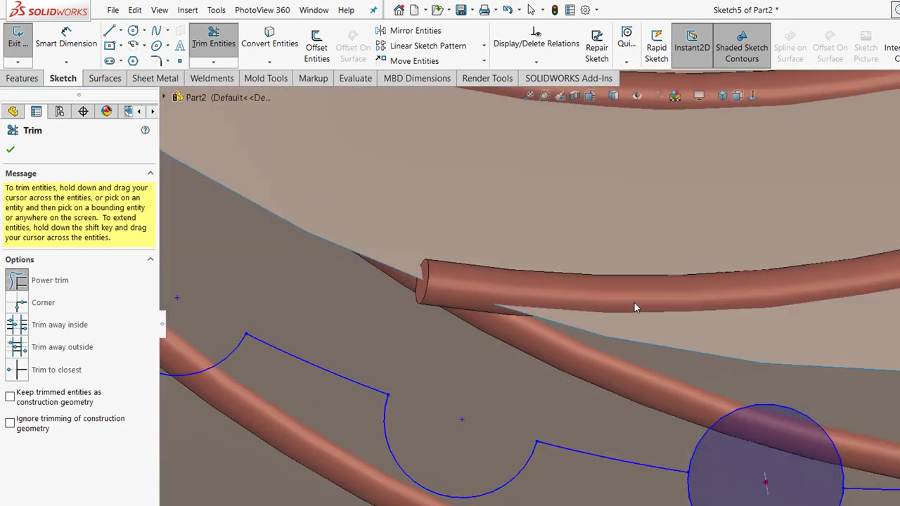
{"action": "scroll", "coordinate": [765, 281], "scroll_direction": "up", "scroll_amount": 3}
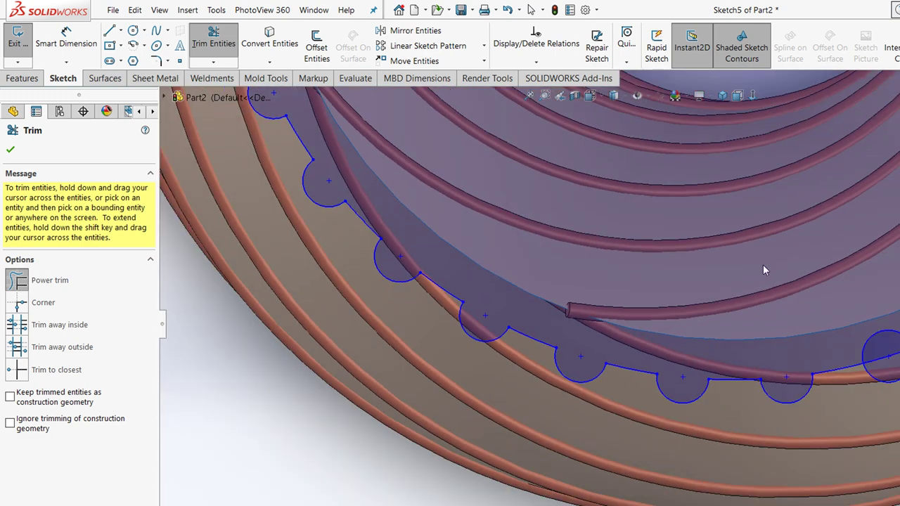
{"action": "scroll", "coordinate": [680, 294], "scroll_direction": "down", "scroll_amount": 2}
{"action": "scroll", "coordinate": [679, 303], "scroll_direction": "down", "scroll_amount": 1}
{"action": "mouse_move", "coordinate": [675, 266]}
{"action": "left_mouse_down"}
{"action": "mouse_move", "coordinate": [803, 212]}
{"action": "mouse_move", "coordinate": [826, 224]}
{"action": "mouse_move", "coordinate": [778, 206]}
{"action": "left_mouse_up"}
Trim the remaining right-side and top circles to close the scalloped profile
{"action": "scroll", "coordinate": [778, 205], "scroll_direction": "up", "scroll_amount": 3}
{"action": "scroll", "coordinate": [764, 164], "scroll_direction": "down", "scroll_amount": 1}
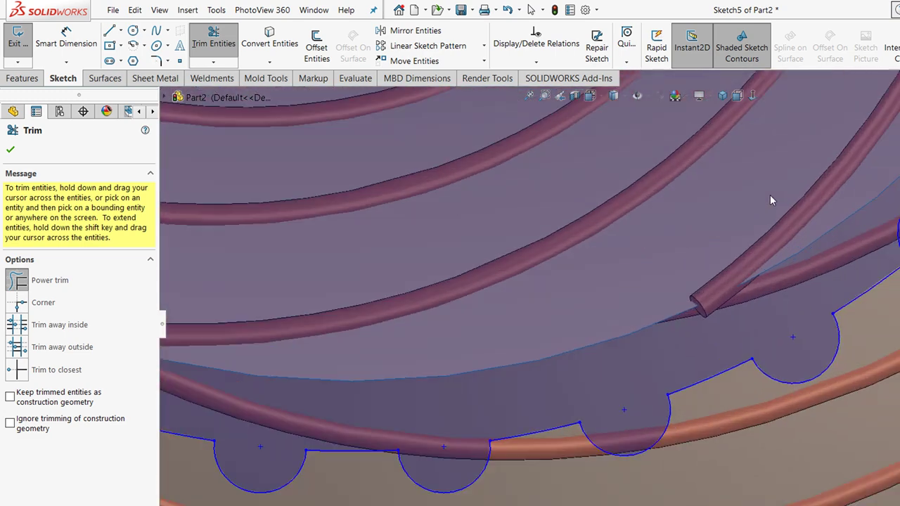
{"action": "scroll", "coordinate": [770, 195], "scroll_direction": "down", "scroll_amount": 2}
{"action": "scroll", "coordinate": [720, 163], "scroll_direction": "up", "scroll_amount": 2}
{"action": "scroll", "coordinate": [728, 163], "scroll_direction": "up", "scroll_amount": 1}
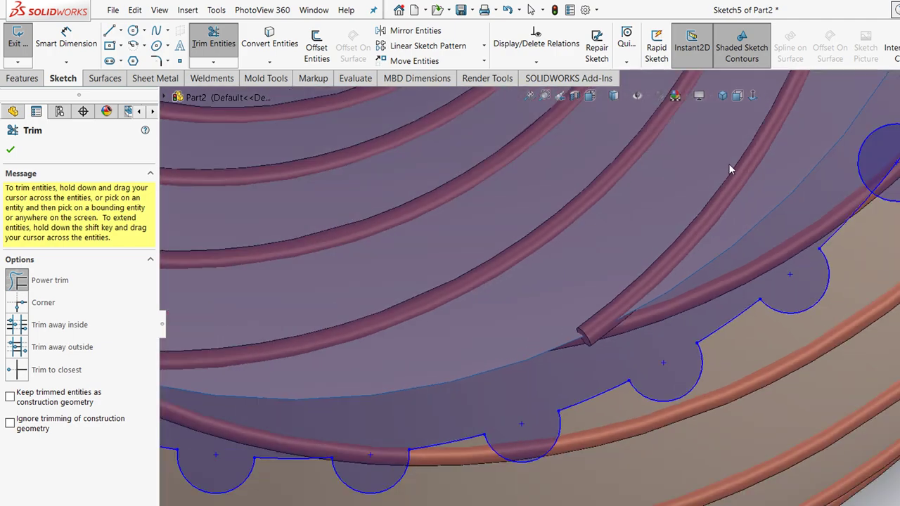
{"action": "scroll", "coordinate": [696, 126], "scroll_direction": "up", "scroll_amount": 3}
{"action": "scroll", "coordinate": [562, 189], "scroll_direction": "down", "scroll_amount": 2}
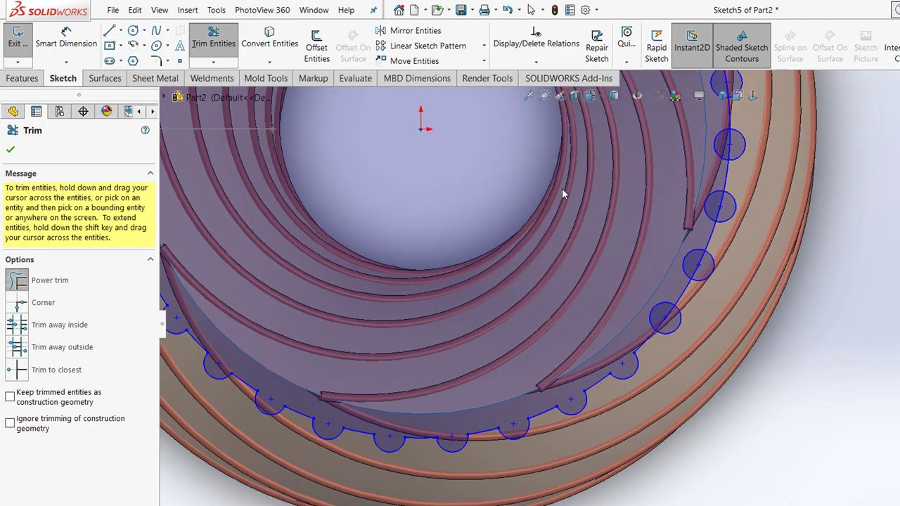
{"action": "scroll", "coordinate": [537, 216], "scroll_direction": "down", "scroll_amount": 2}
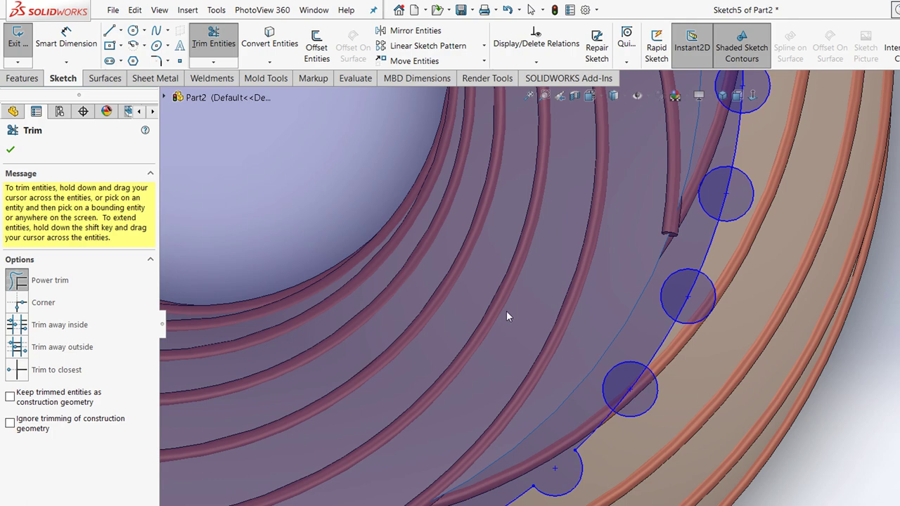
{"action": "left_click_drag", "start_coordinate": [507, 316], "coordinate": [572, 181]}
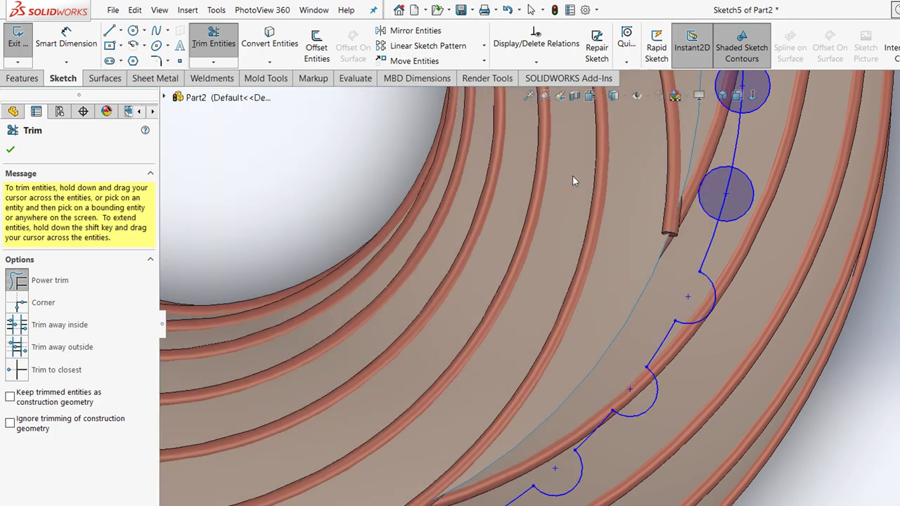
{"action": "scroll", "coordinate": [535, 150], "scroll_direction": "up", "scroll_amount": 2}
{"action": "scroll", "coordinate": [536, 150], "scroll_direction": "up", "scroll_amount": 2}
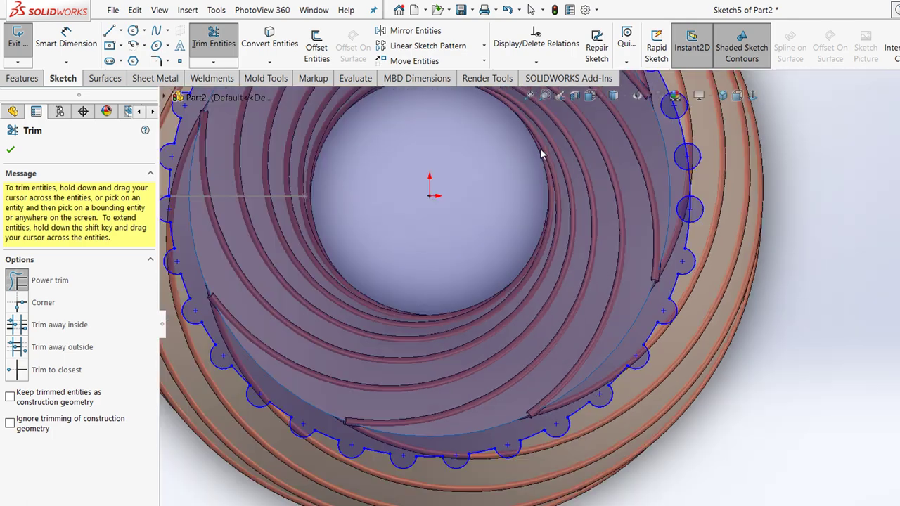
{"action": "scroll", "coordinate": [540, 148], "scroll_direction": "up", "scroll_amount": 2}
{"action": "scroll", "coordinate": [524, 180], "scroll_direction": "down", "scroll_amount": 2}
{"action": "scroll", "coordinate": [533, 238], "scroll_direction": "down", "scroll_amount": 2}
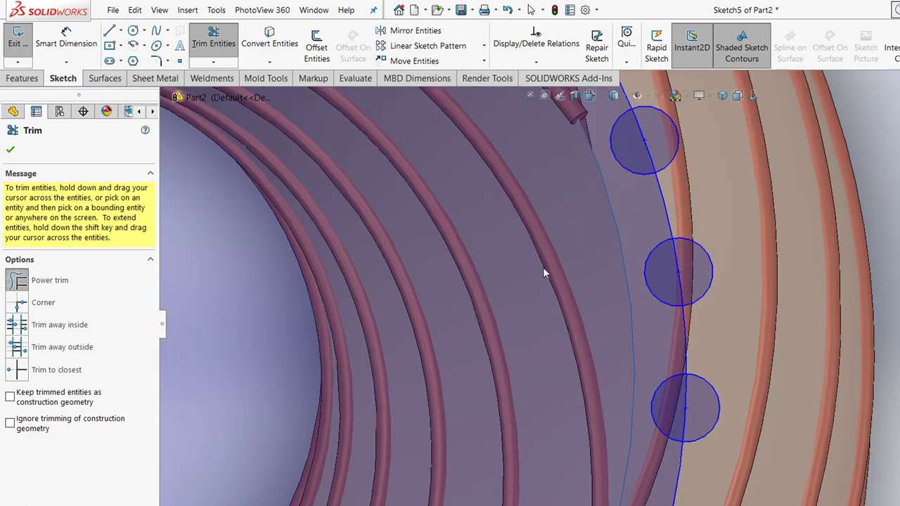
{"action": "left_click_drag", "start_coordinate": [698, 406], "coordinate": [678, 271]}
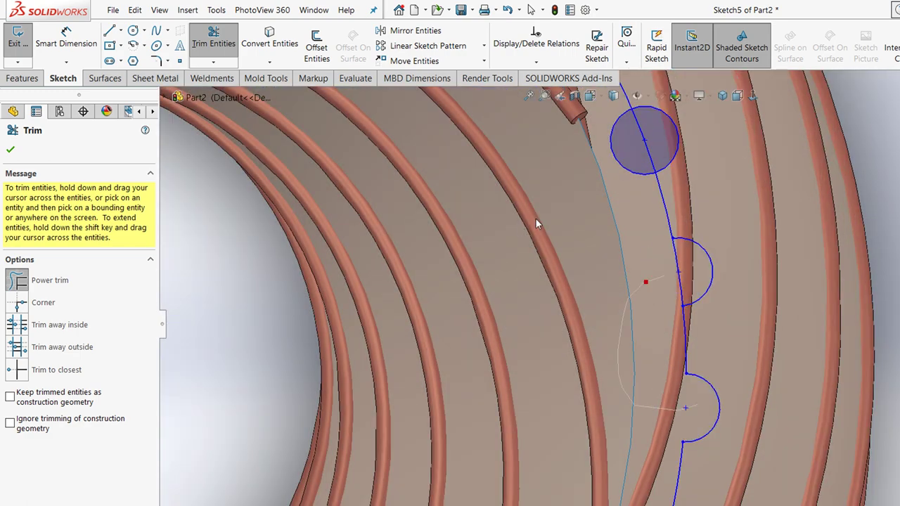
{"action": "scroll", "coordinate": [521, 207], "scroll_direction": "up", "scroll_amount": 2}
{"action": "scroll", "coordinate": [501, 137], "scroll_direction": "up", "scroll_amount": 2}
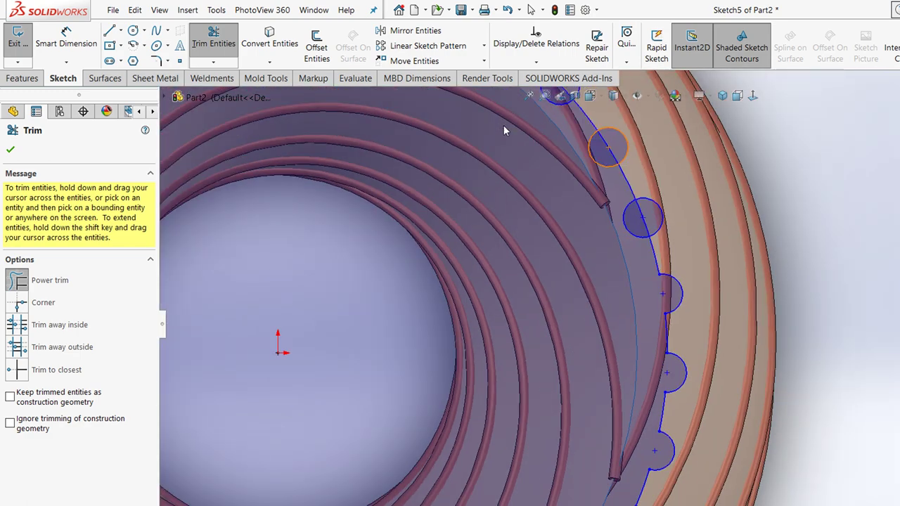
{"action": "scroll", "coordinate": [502, 134], "scroll_direction": "up", "scroll_amount": 2}
{"action": "scroll", "coordinate": [499, 139], "scroll_direction": "down", "scroll_amount": 3}
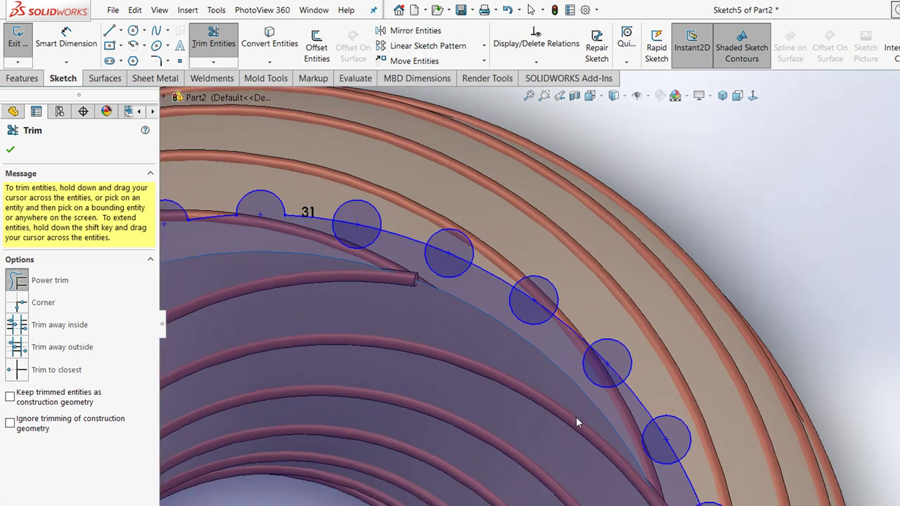
{"action": "left_click_drag", "start_coordinate": [631, 499], "coordinate": [654, 429]}
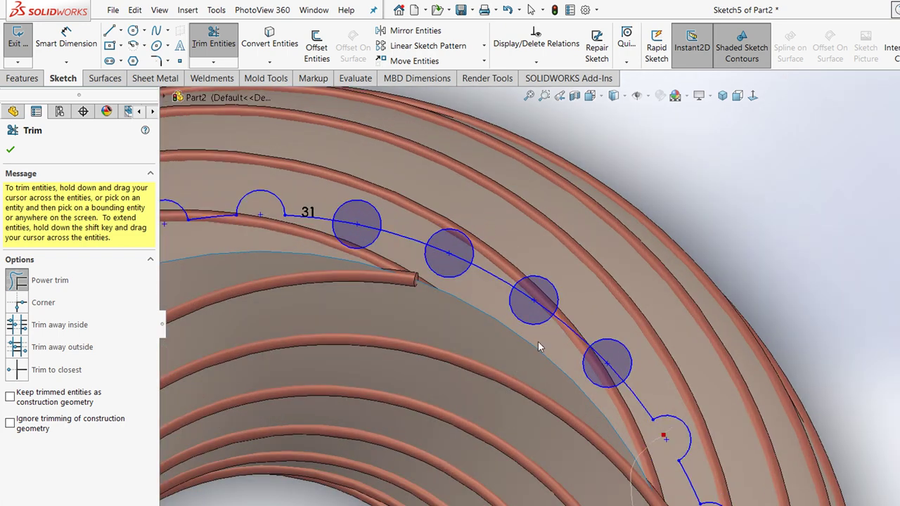
{"action": "left_click_drag", "start_coordinate": [479, 341], "coordinate": [483, 292]}
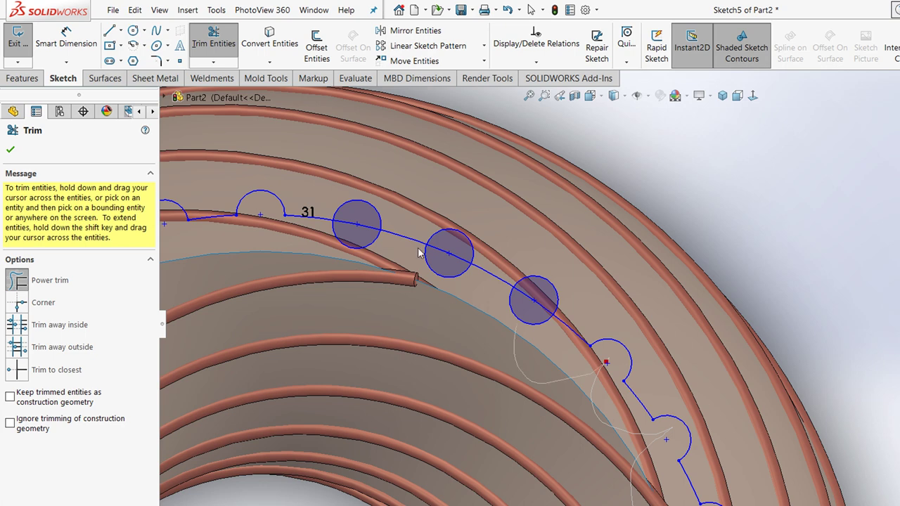
{"action": "left_click_drag", "start_coordinate": [415, 264], "coordinate": [427, 239]}
{"action": "mouse_move", "coordinate": [398, 280]}
{"action": "left_mouse_down"}
{"action": "mouse_move", "coordinate": [345, 230]}
{"action": "mouse_move", "coordinate": [359, 202]}
{"action": "left_mouse_up"}
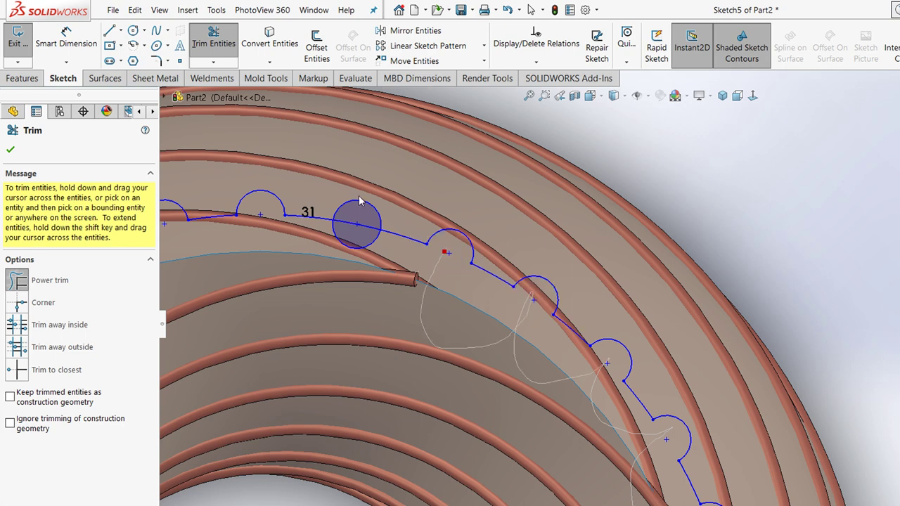
{"action": "left_click_drag", "start_coordinate": [352, 236], "coordinate": [289, 173]}
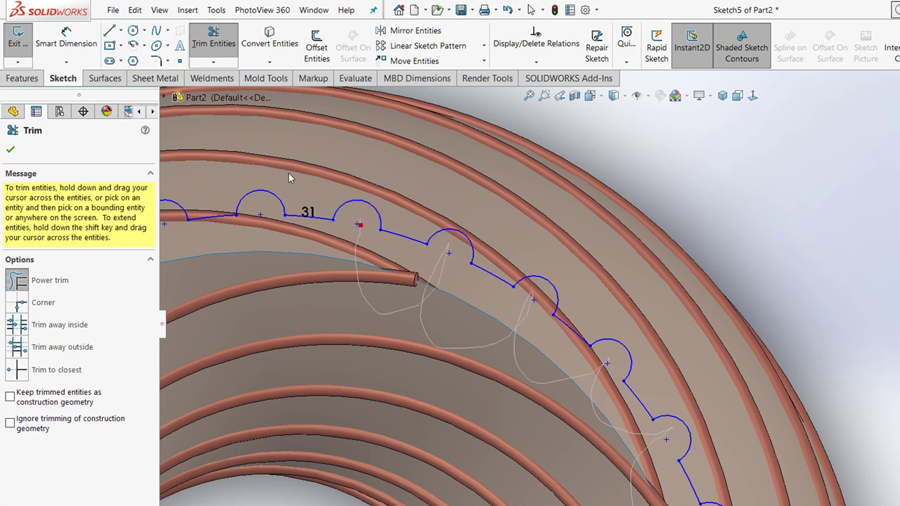
{"action": "left_click", "coordinate": [10, 149]}
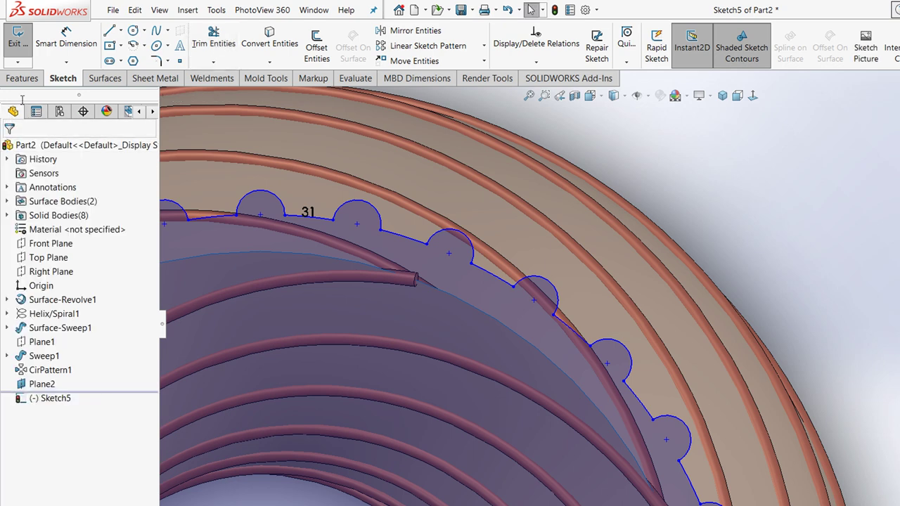
Round the valley between two adjacent scallops with a 1.5 mm sketch fillet
{"action": "left_click", "coordinate": [155, 60]}
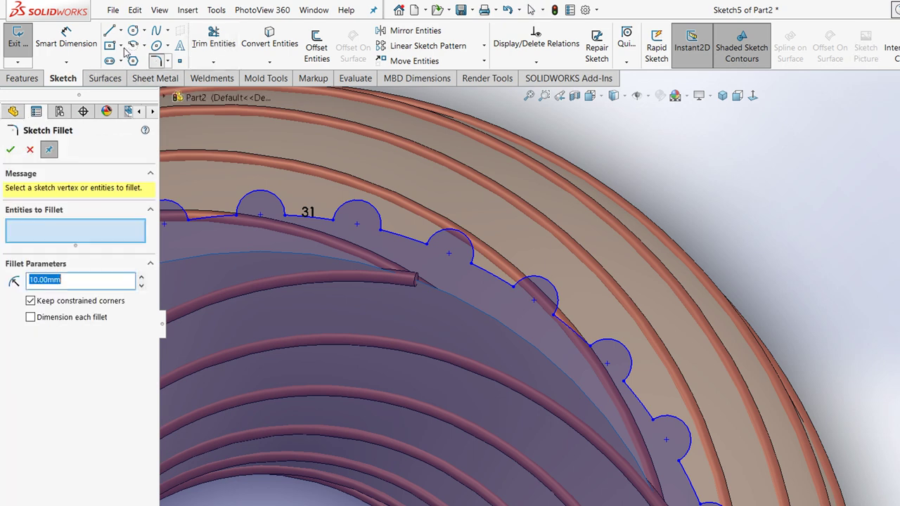
{"action": "type", "text": "2"}
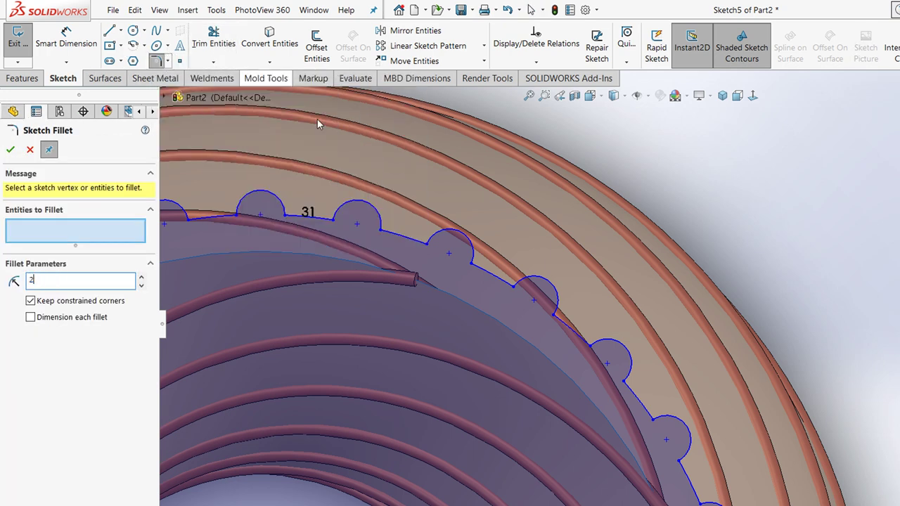
{"action": "key", "text": "Return"}
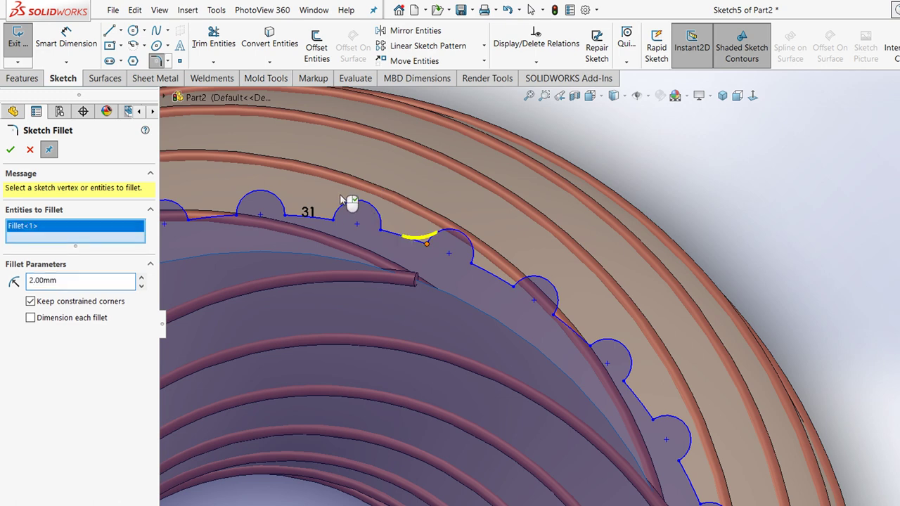
{"action": "scroll", "coordinate": [361, 201], "scroll_direction": "down", "scroll_amount": 3}
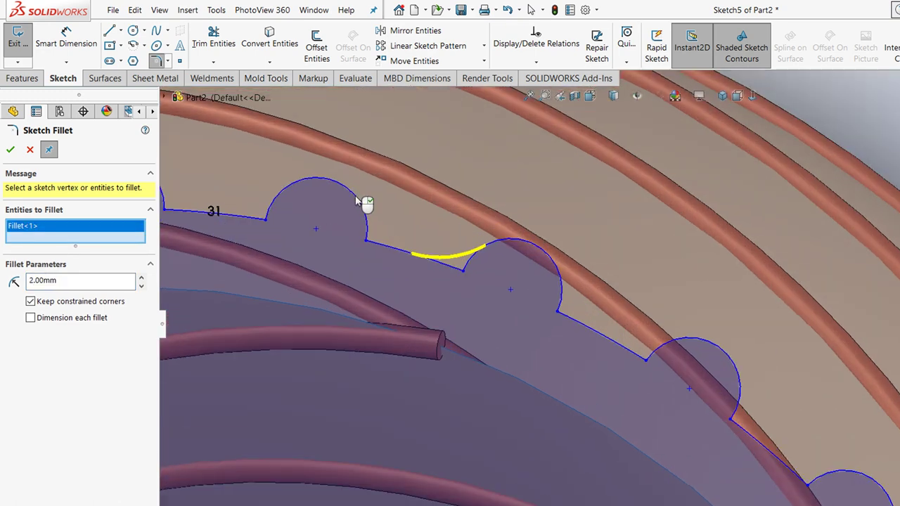
{"action": "left_click", "coordinate": [448, 256]}
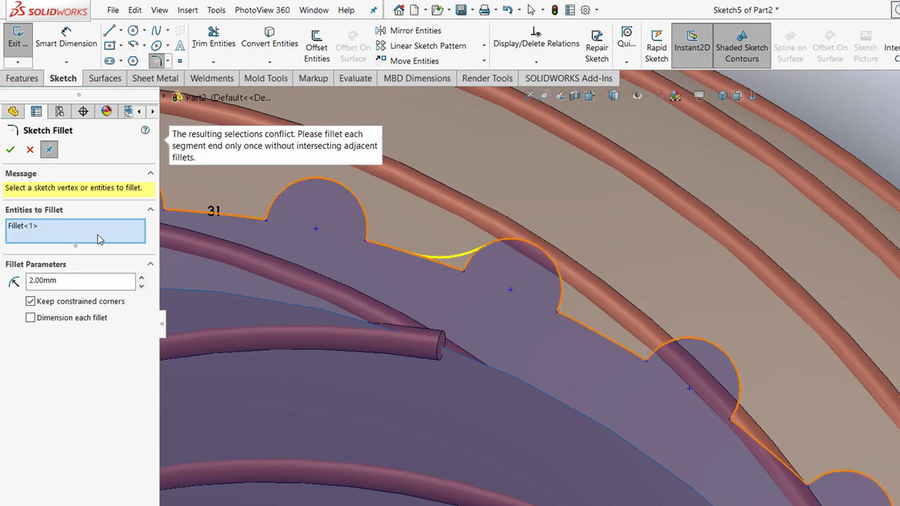
{"action": "key", "text": "Tab"}
{"action": "type", "text": "1"}
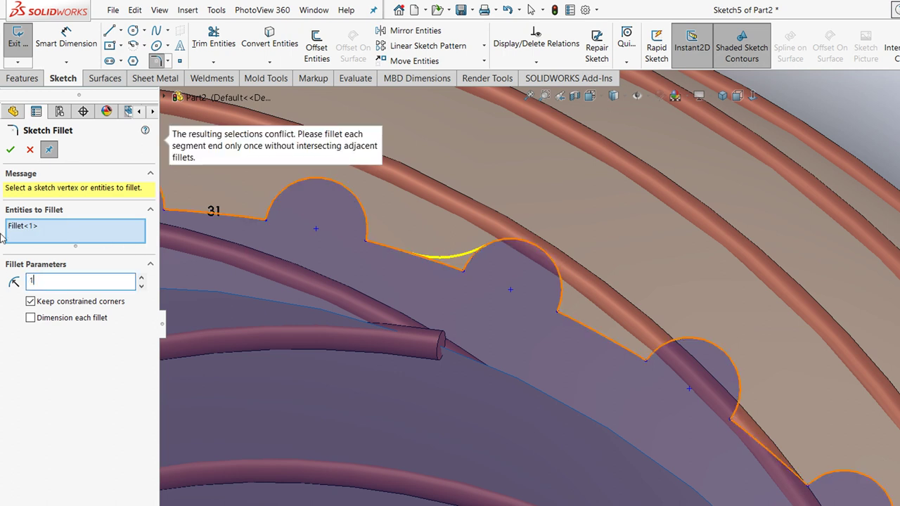
{"action": "type", "text": ".5"}
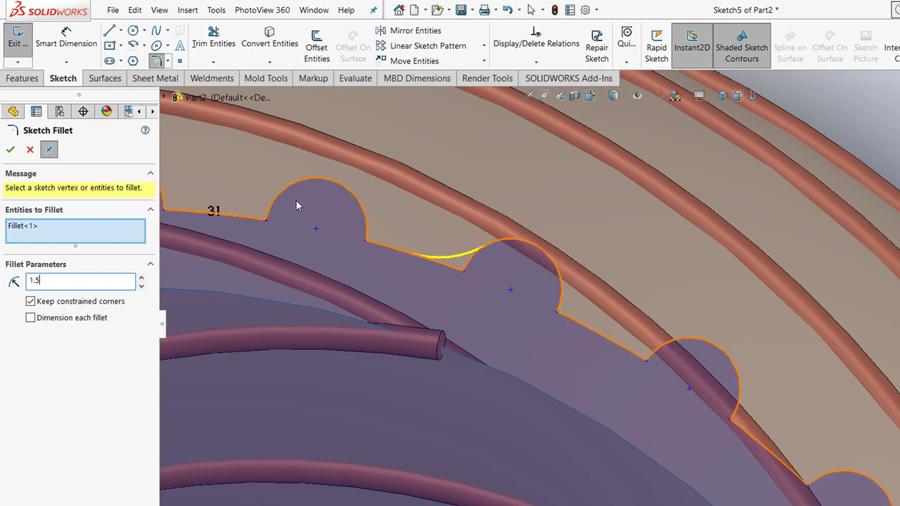
{"action": "key", "text": "Return"}
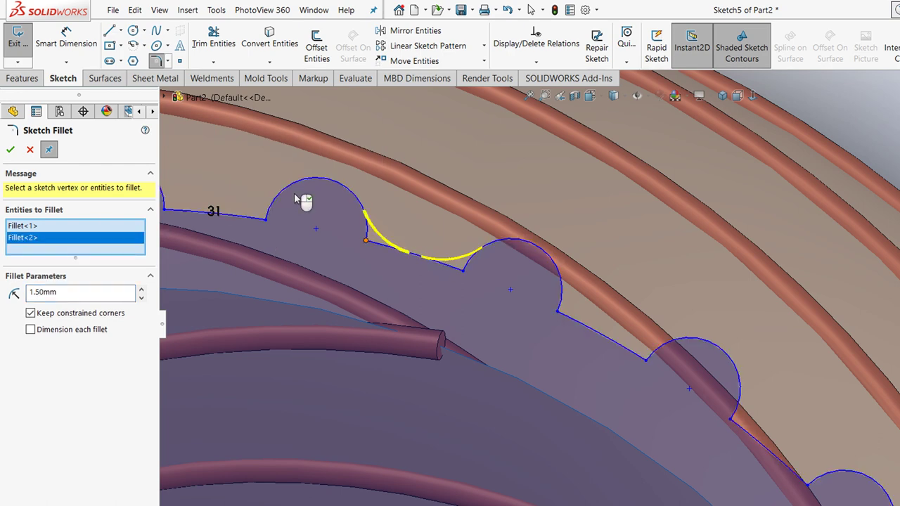
{"action": "left_click", "coordinate": [10, 150]}
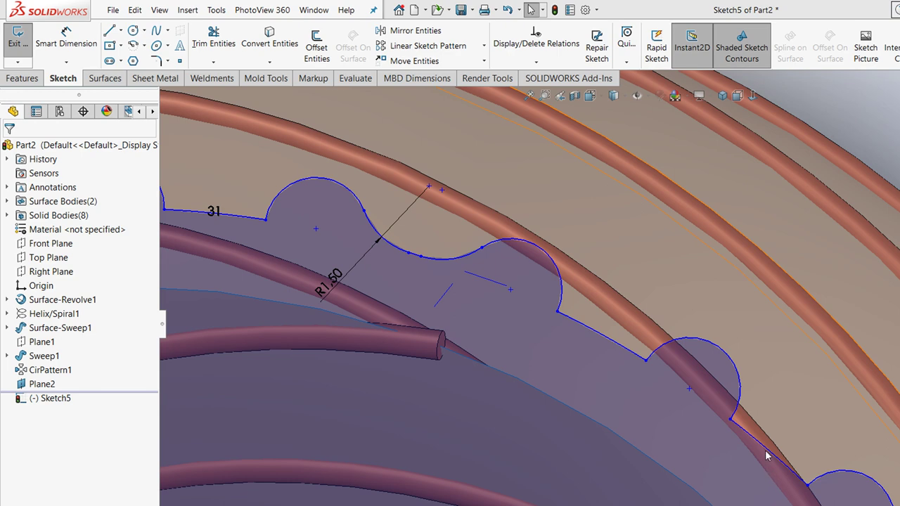
{"action": "key", "text": "F10"}
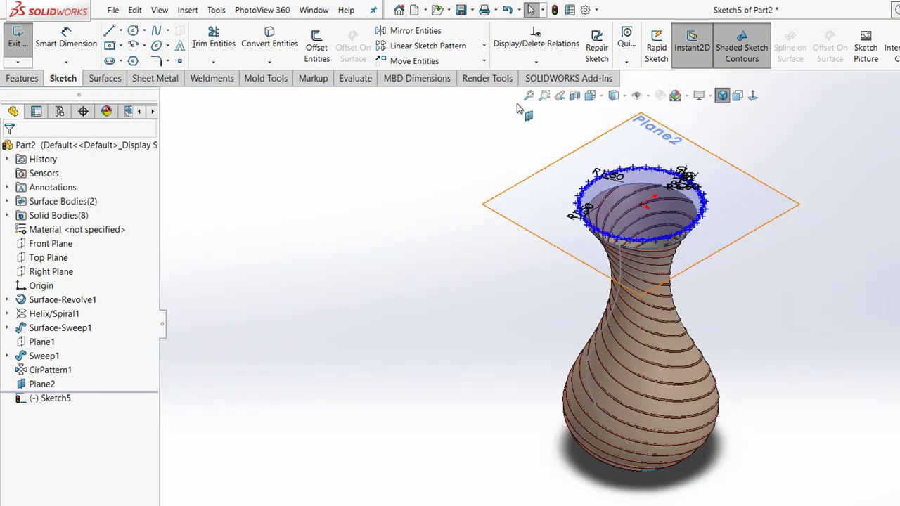
Reorient the view around the rim and exit Sketch5
{"action": "left_click", "coordinate": [529, 115]}
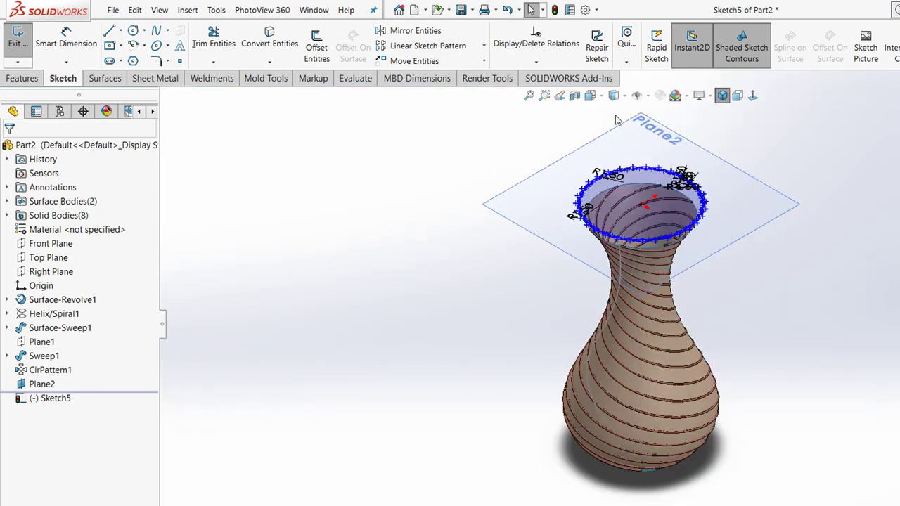
{"action": "left_click", "coordinate": [459, 245]}
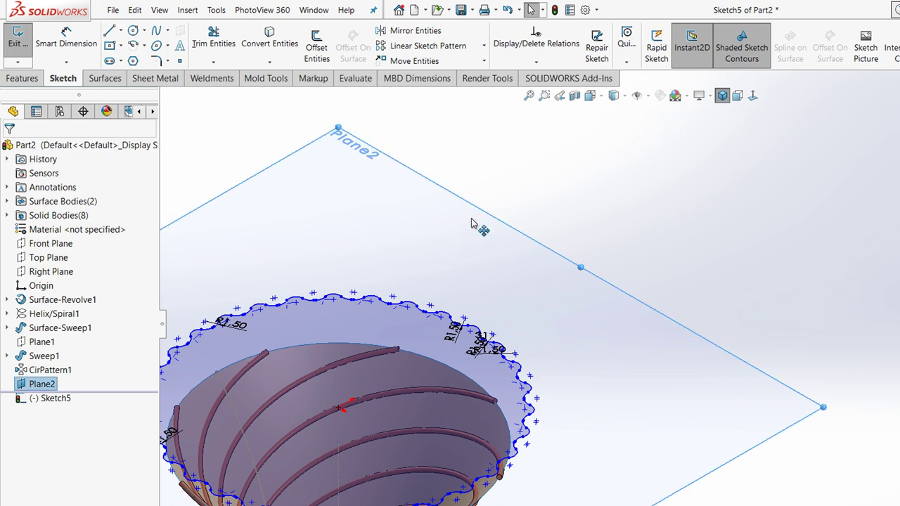
{"action": "right_click", "coordinate": [460, 236]}
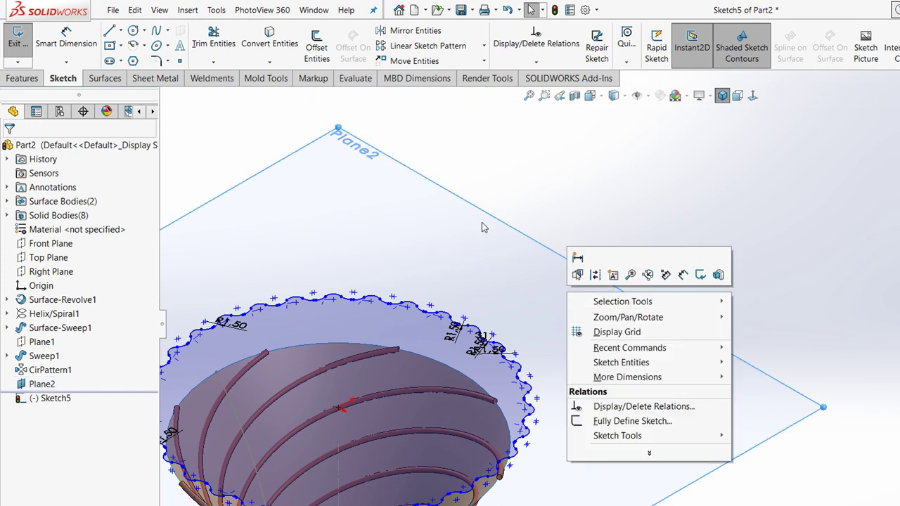
{"action": "left_click", "coordinate": [494, 163]}
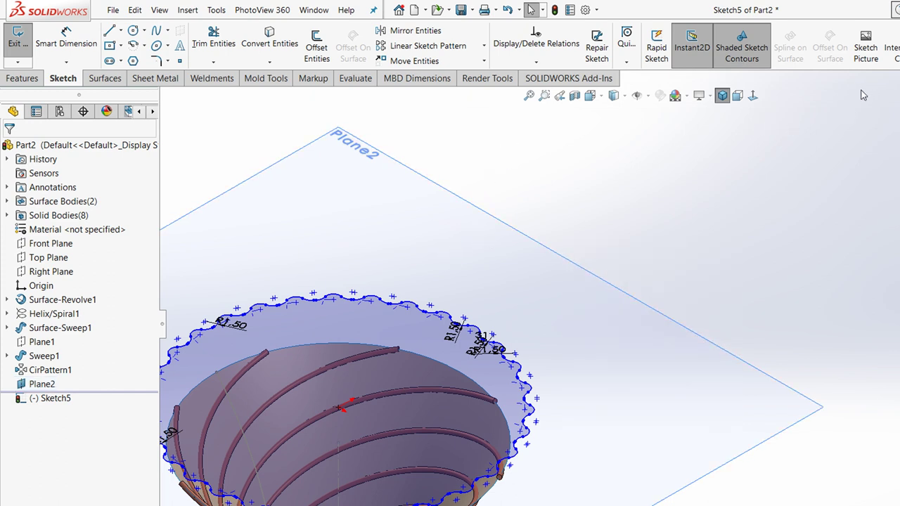
{"action": "key", "text": "ctrl+b"}
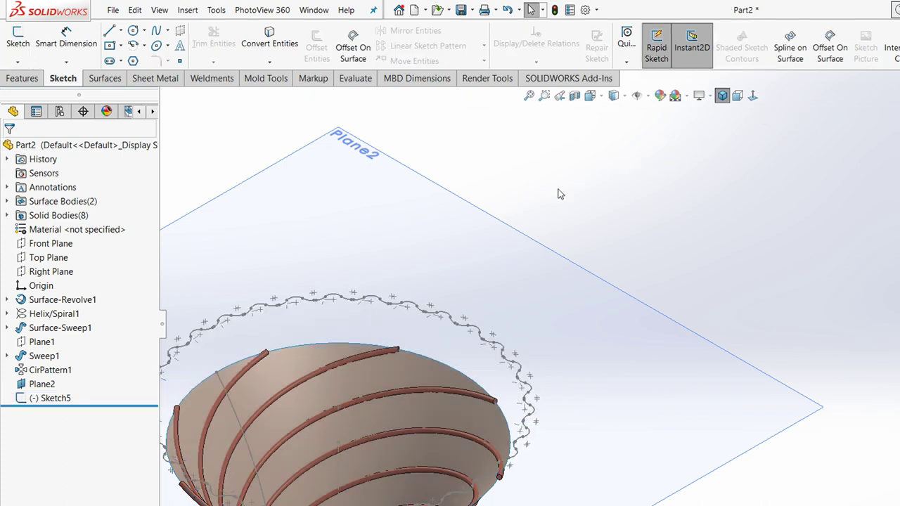
Hide Plane2 and orbit the vase to an upright side view
{"action": "left_click", "coordinate": [489, 251]}
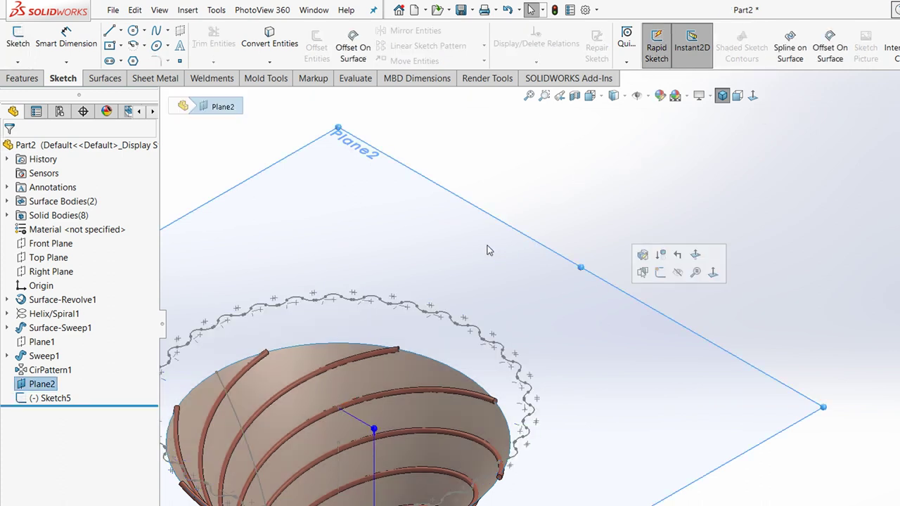
{"action": "left_click", "coordinate": [542, 215]}
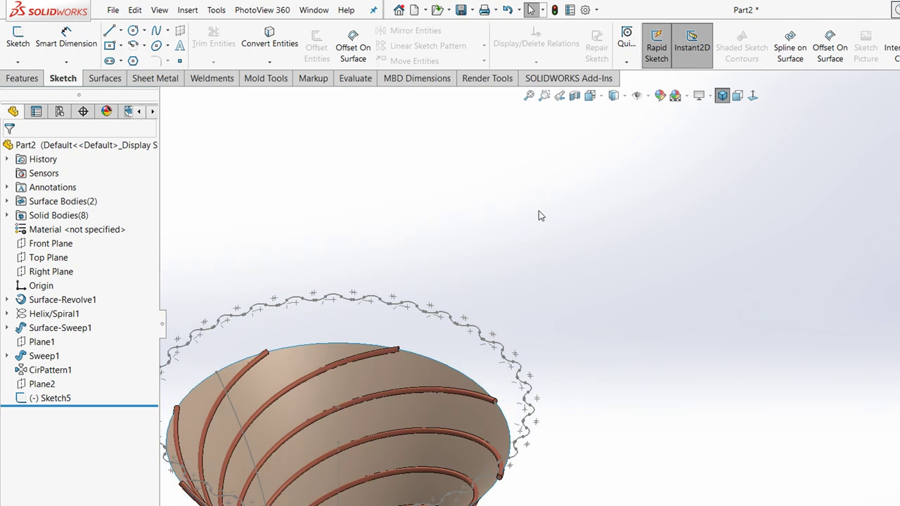
{"action": "scroll", "coordinate": [516, 196], "scroll_direction": "up", "scroll_amount": 3}
{"action": "scroll", "coordinate": [392, 298], "scroll_direction": "down", "scroll_amount": 2}
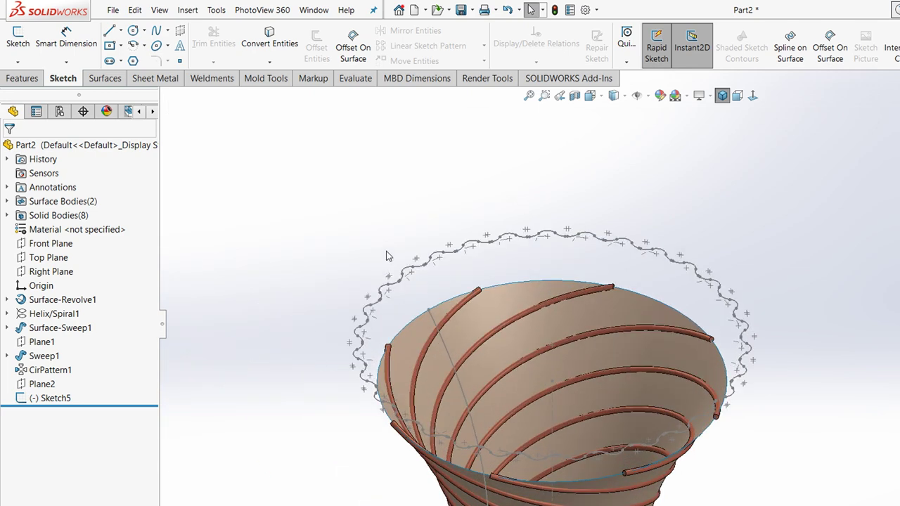
{"action": "scroll", "coordinate": [388, 257], "scroll_direction": "down", "scroll_amount": 2}
{"action": "scroll", "coordinate": [388, 258], "scroll_direction": "down", "scroll_amount": 2}
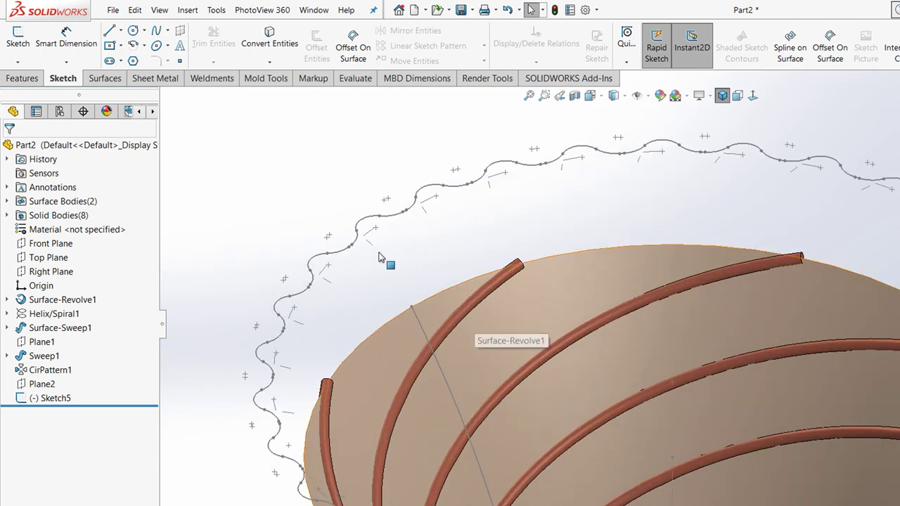
{"action": "mouse_move", "coordinate": [378, 258]}
{"action": "middle_mouse_down"}
{"action": "mouse_move", "coordinate": [553, 155]}
{"action": "mouse_move", "coordinate": [653, 239]}
{"action": "mouse_move", "coordinate": [370, 173]}
{"action": "mouse_move", "coordinate": [357, 222]}
{"action": "middle_mouse_up"}
{"action": "mouse_move", "coordinate": [235, 206]}
{"action": "middle_mouse_down"}
{"action": "mouse_move", "coordinate": [215, 110]}
{"action": "mouse_move", "coordinate": [161, 177]}
{"action": "mouse_move", "coordinate": [201, 246]}
{"action": "mouse_move", "coordinate": [195, 169]}
{"action": "middle_mouse_up"}
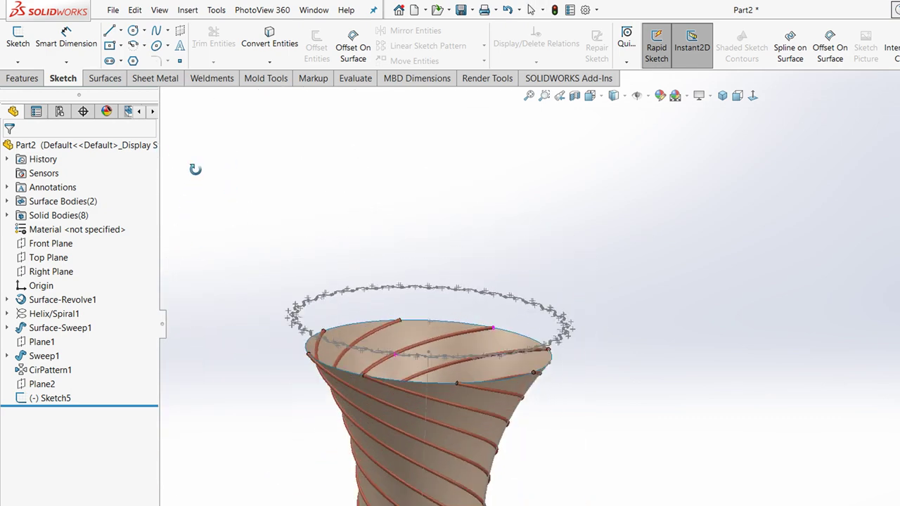
Show the Surfaces tools and set a Front view zoomed onto the rim
{"action": "left_click", "coordinate": [86, 75]}
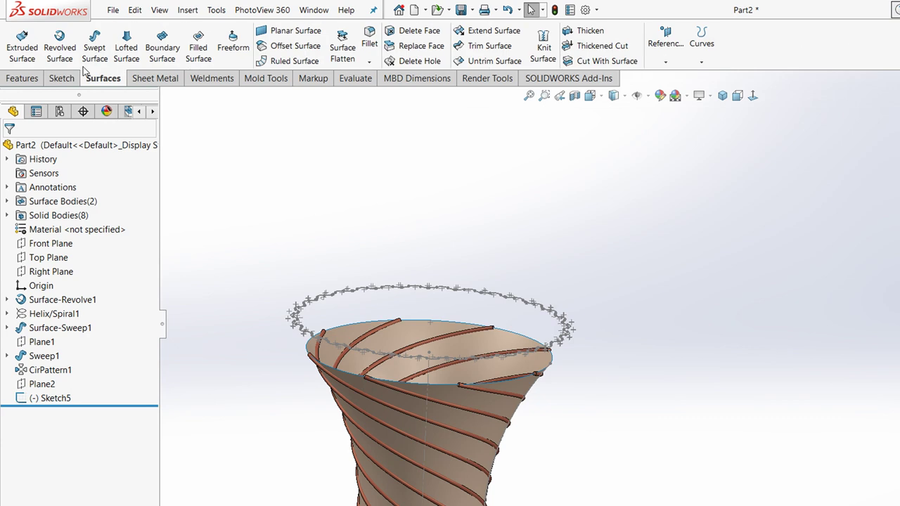
{"action": "key", "text": "space"}
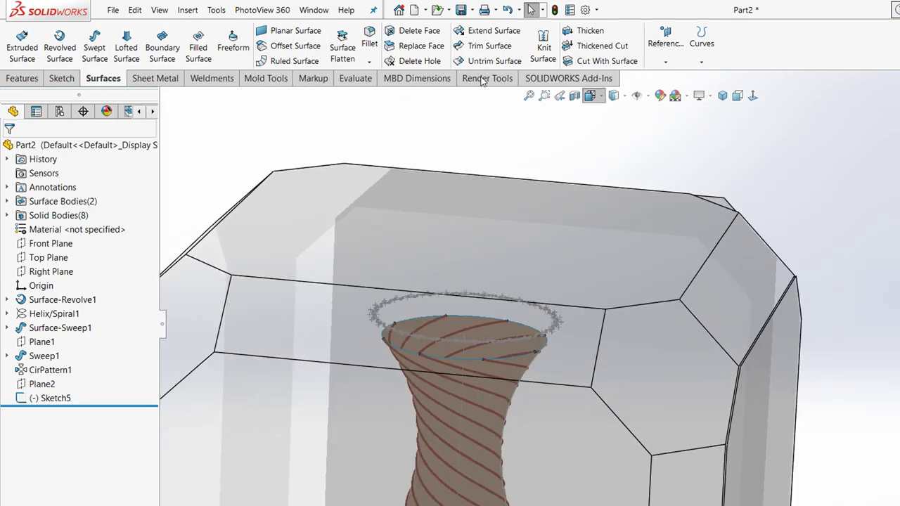
{"action": "key", "text": "ctrl+1"}
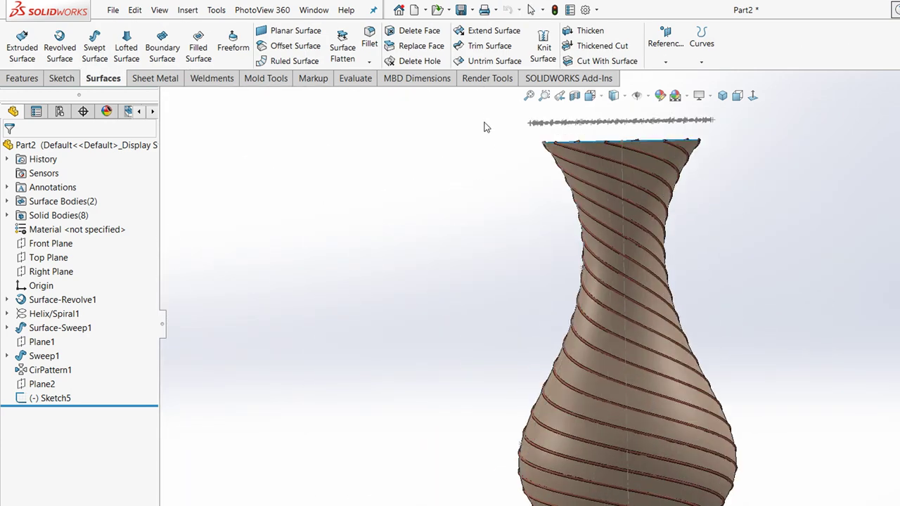
{"action": "scroll", "coordinate": [496, 203], "scroll_direction": "down", "scroll_amount": 2}
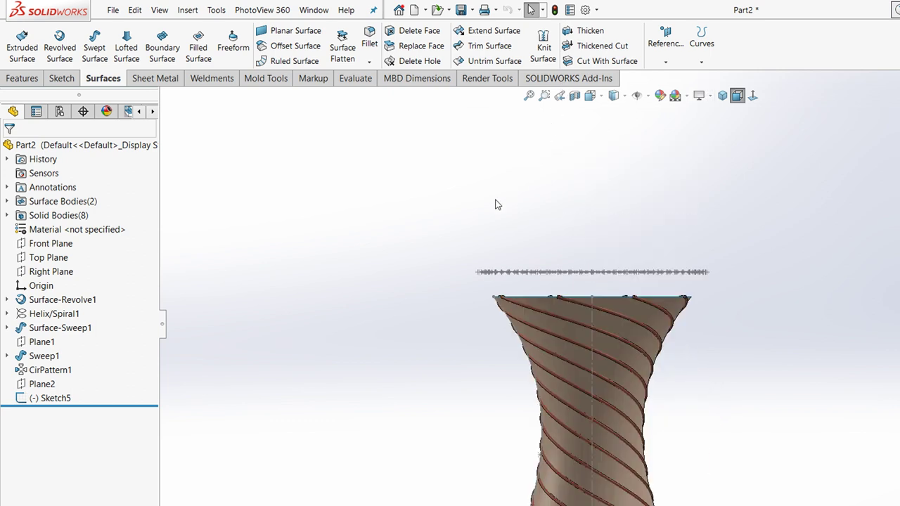
{"action": "scroll", "coordinate": [502, 249], "scroll_direction": "down", "scroll_amount": 2}
{"action": "scroll", "coordinate": [493, 239], "scroll_direction": "down", "scroll_amount": 3}
{"action": "scroll", "coordinate": [485, 228], "scroll_direction": "down", "scroll_amount": 3}
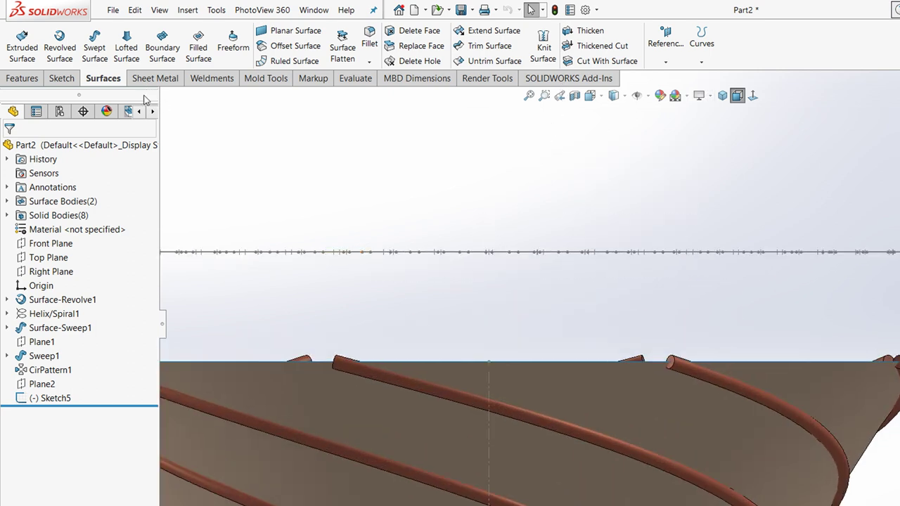
Loft a surface from the vase's top edge to Sketch5 and preview it in Isometric view
{"action": "left_click", "coordinate": [126, 43]}
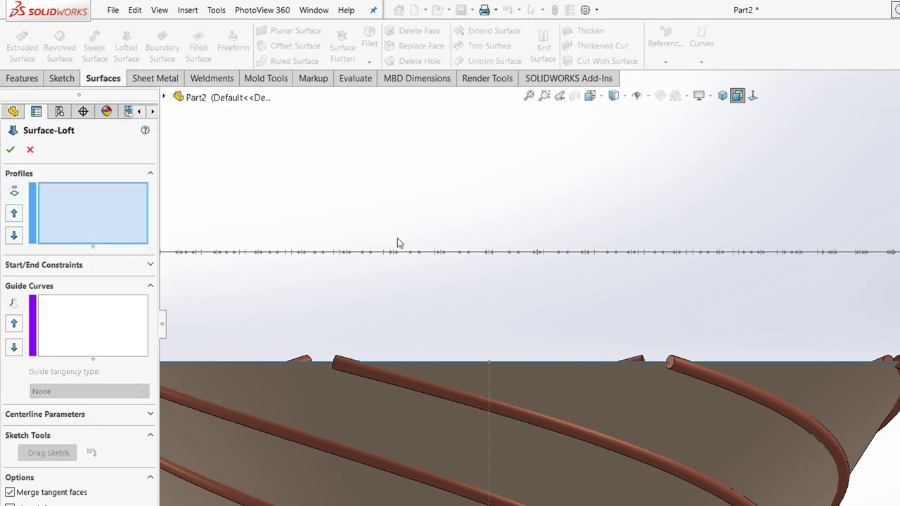
{"action": "left_click", "coordinate": [523, 361]}
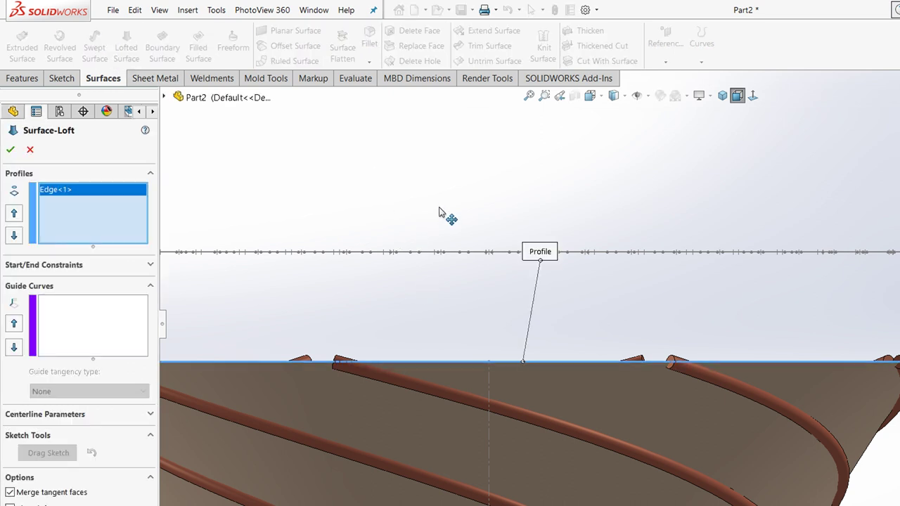
{"action": "scroll", "coordinate": [436, 214], "scroll_direction": "down", "scroll_amount": 3}
{"action": "scroll", "coordinate": [425, 239], "scroll_direction": "down", "scroll_amount": 2}
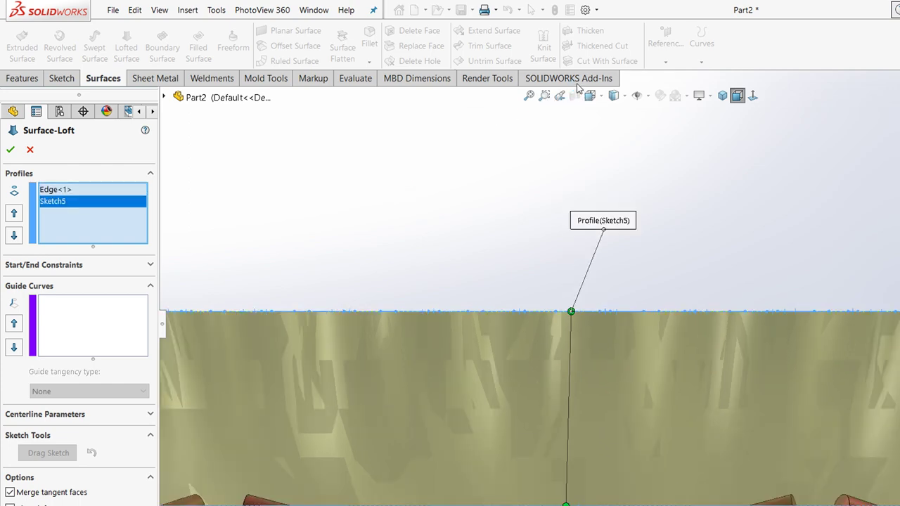
{"action": "left_click", "coordinate": [722, 95]}
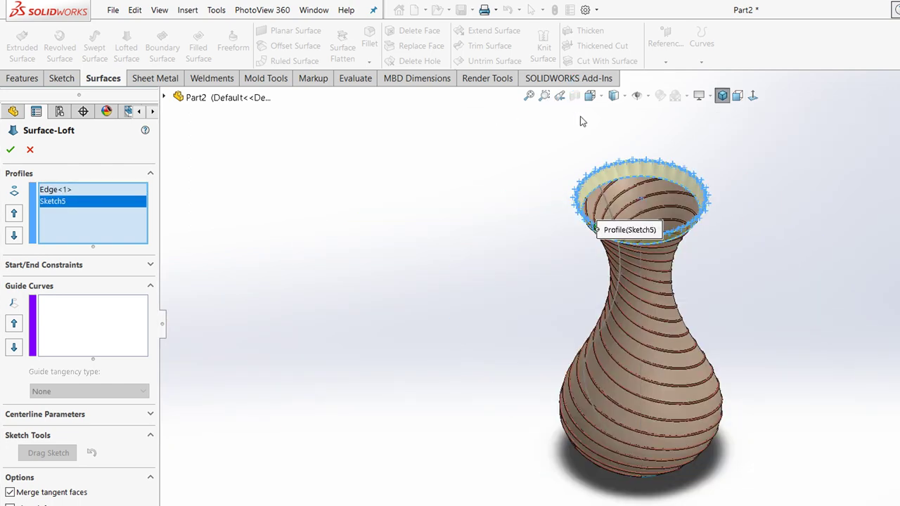
{"action": "scroll", "coordinate": [547, 154], "scroll_direction": "down", "scroll_amount": 2}
{"action": "scroll", "coordinate": [492, 183], "scroll_direction": "down", "scroll_amount": 2}
{"action": "scroll", "coordinate": [438, 213], "scroll_direction": "down", "scroll_amount": 3}
{"action": "scroll", "coordinate": [424, 201], "scroll_direction": "down", "scroll_amount": 2}
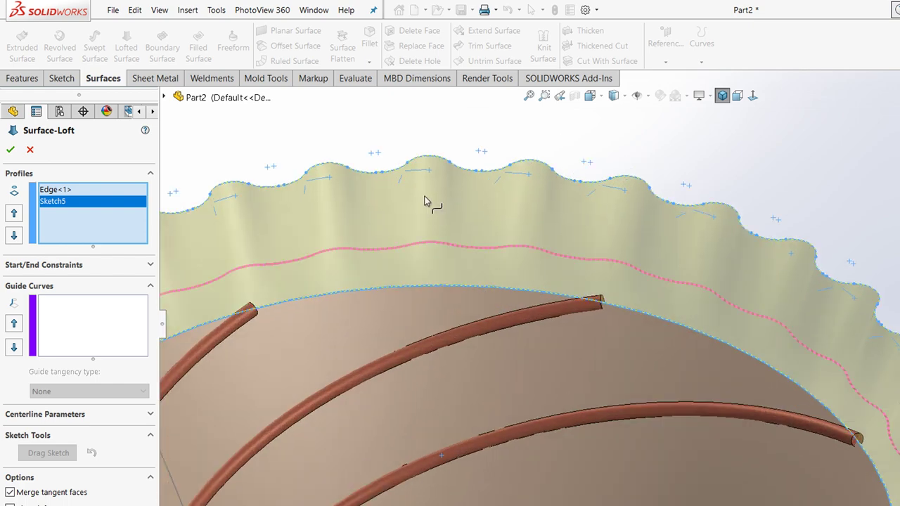
{"action": "scroll", "coordinate": [487, 173], "scroll_direction": "up", "scroll_amount": 3}
{"action": "scroll", "coordinate": [480, 186], "scroll_direction": "up", "scroll_amount": 2}
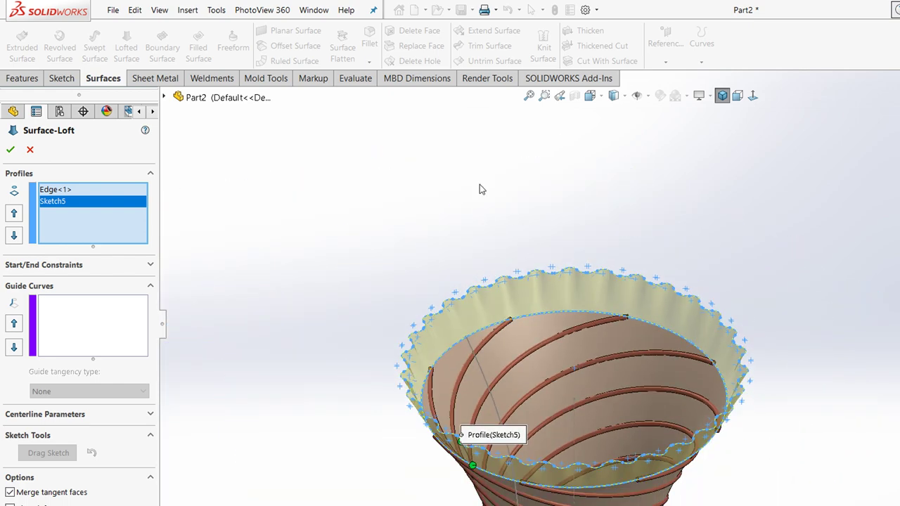
{"action": "scroll", "coordinate": [414, 299], "scroll_direction": "down", "scroll_amount": 2}
{"action": "scroll", "coordinate": [482, 267], "scroll_direction": "down", "scroll_amount": 2}
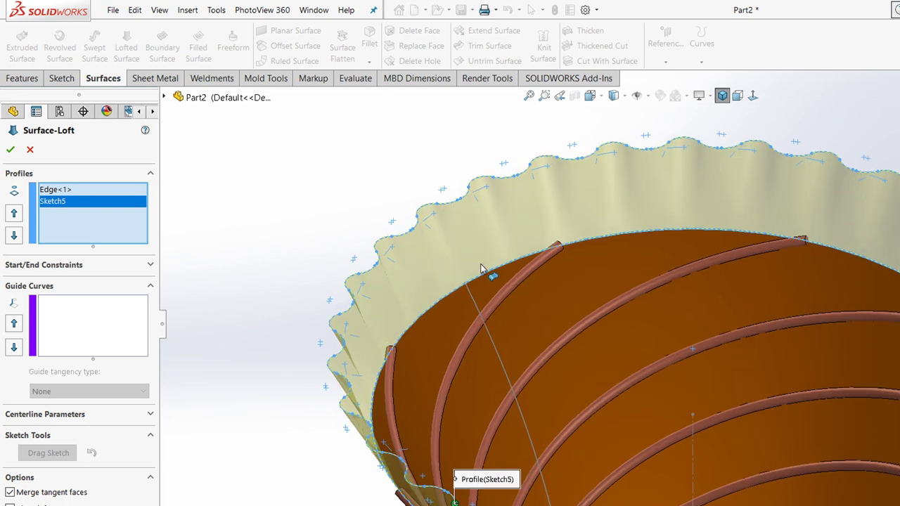
{"action": "scroll", "coordinate": [482, 267], "scroll_direction": "down", "scroll_amount": 2}
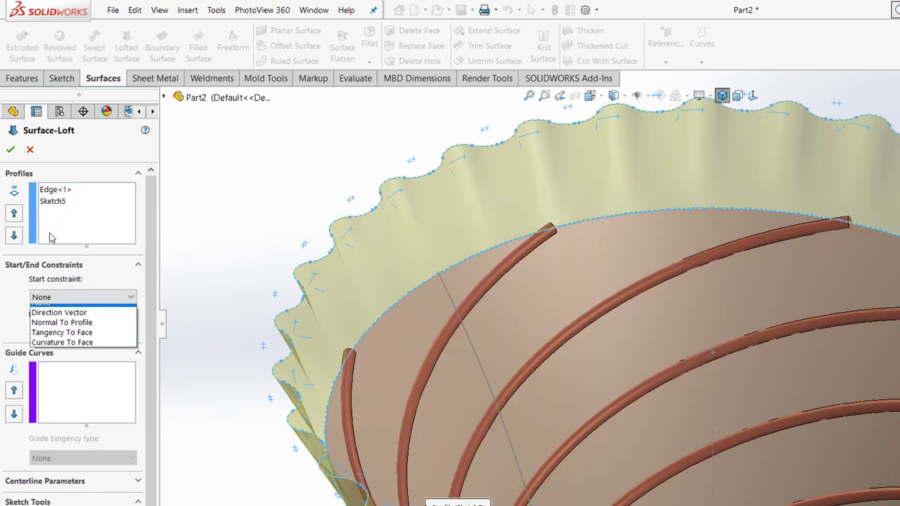
Set the loft's start and end constraints to Normal To Profile with tangent length 1
{"action": "key", "text": "Down"}
{"action": "key", "text": "Down"}
{"action": "key", "text": "Return"}
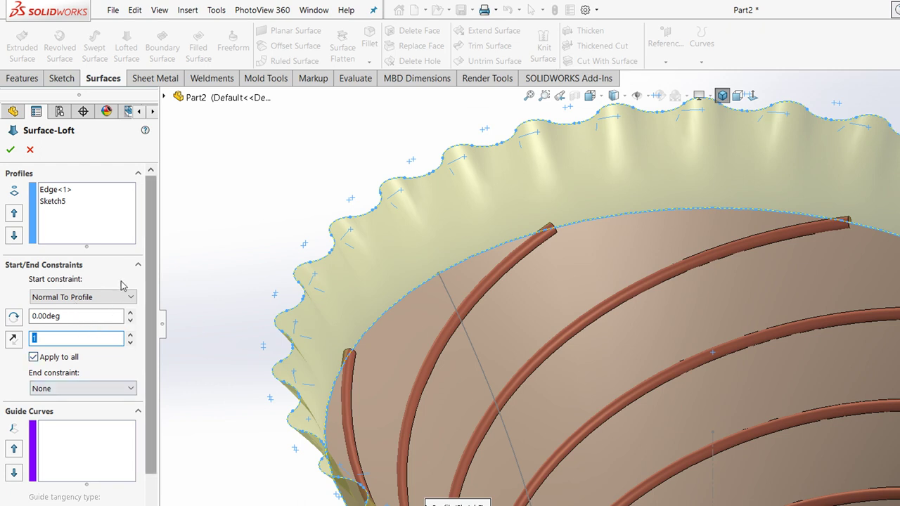
{"action": "key", "text": "Return"}
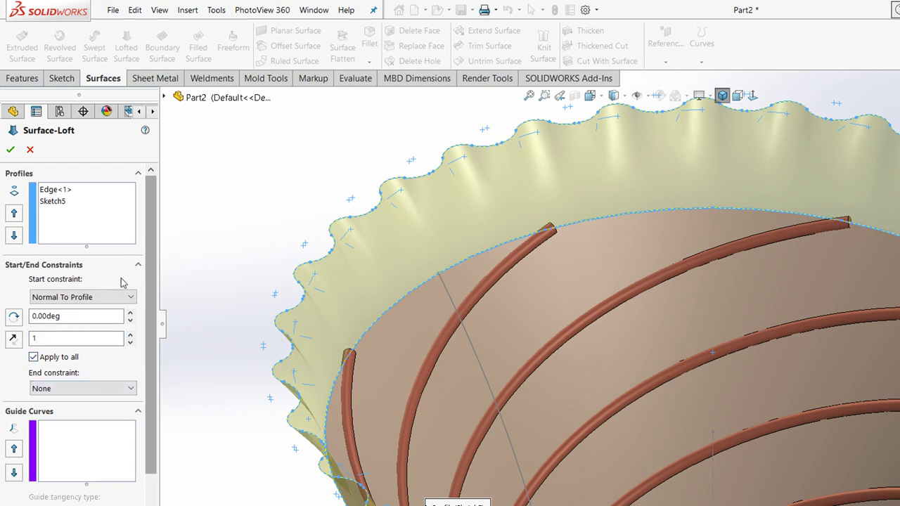
{"action": "scroll", "coordinate": [114, 295], "scroll_direction": "down", "scroll_amount": 2}
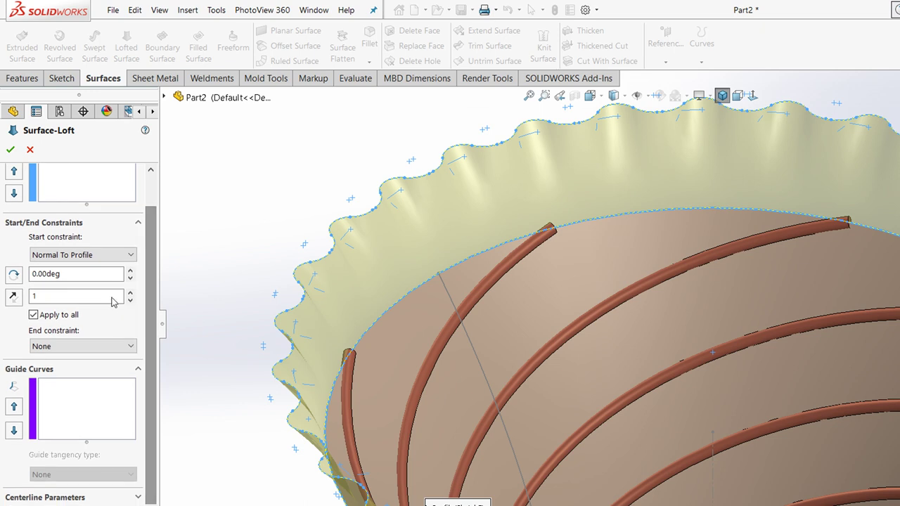
{"action": "key", "text": "Tab"}
{"action": "key", "text": "Tab"}
{"action": "key", "text": "alt+Down"}
{"action": "key", "text": "Down"}
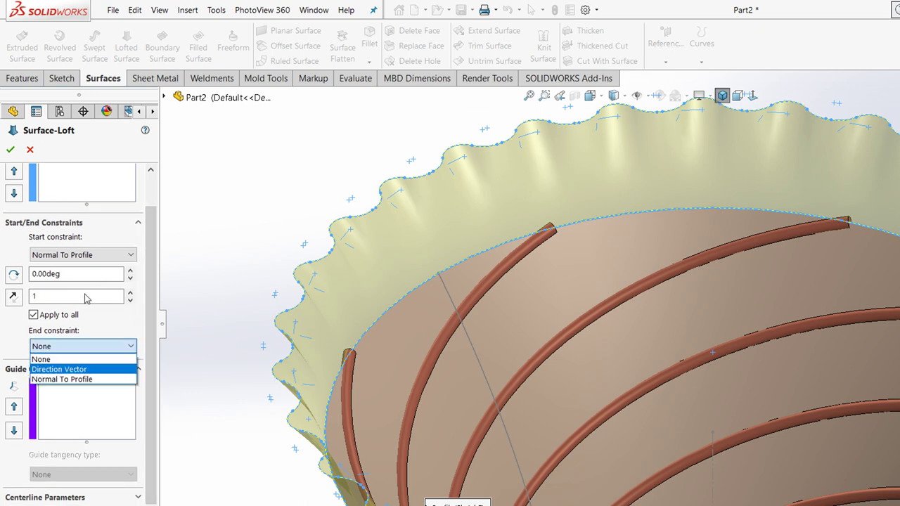
{"action": "key", "text": "Down"}
{"action": "key", "text": "Return"}
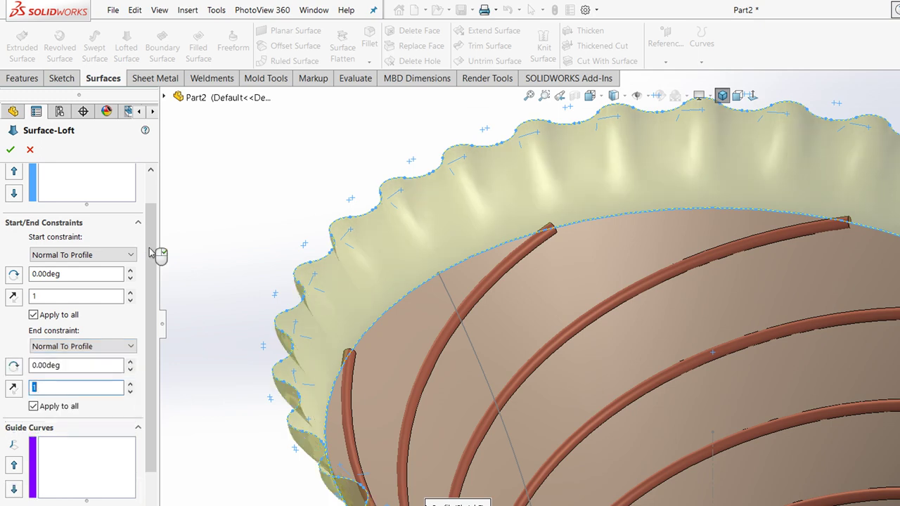
{"action": "key", "text": "f"}
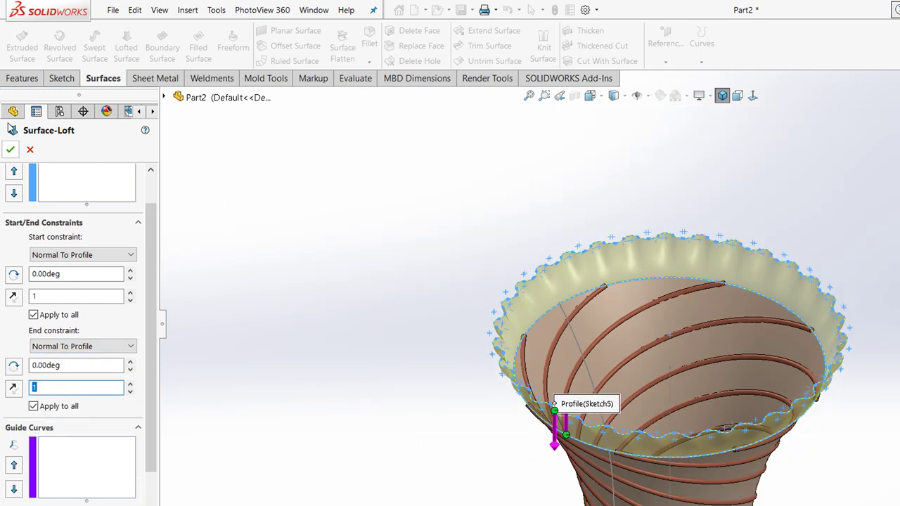
Accept Surface-Loft1 and orbit the bowl to inspect the scalloped collar
{"action": "left_click", "coordinate": [10, 149]}
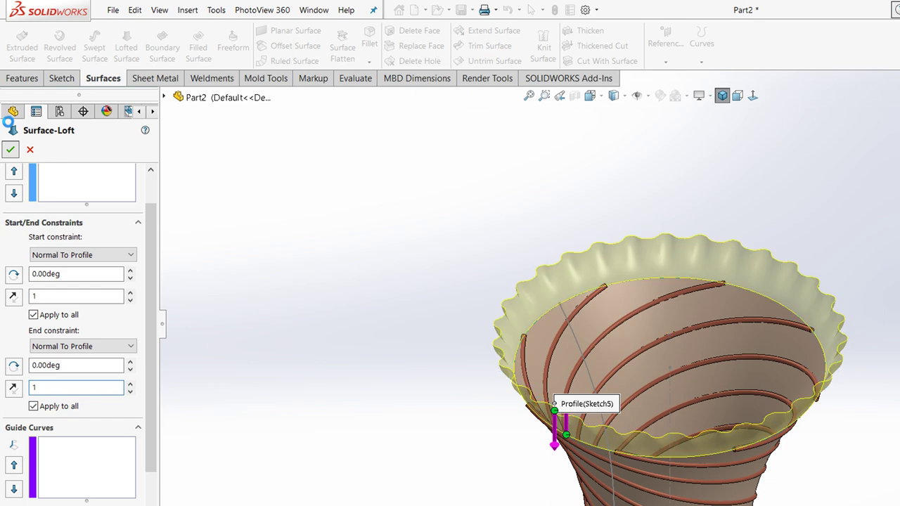
{"action": "left_click", "coordinate": [275, 211]}
{"action": "scroll", "coordinate": [696, 308], "scroll_direction": "down", "scroll_amount": 2}
{"action": "mouse_move", "coordinate": [695, 313]}
{"action": "middle_mouse_down"}
{"action": "mouse_move", "coordinate": [677, 305]}
{"action": "mouse_move", "coordinate": [709, 287]}
{"action": "middle_mouse_up"}
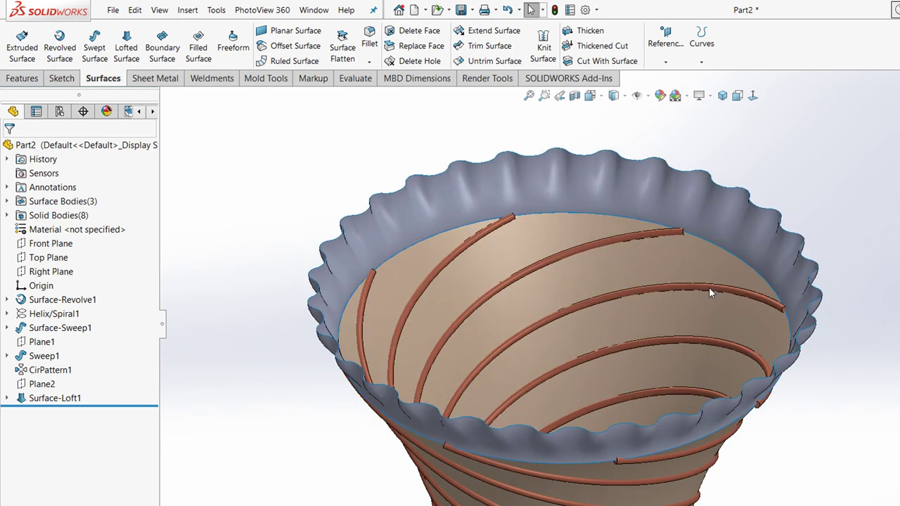
{"action": "middle_click_drag", "start_coordinate": [244, 151], "coordinate": [243, 160]}
Knit Surface-Loft1 and Surface-Revolve1 into Surface-Knit1, then click the surfaces to check them
{"action": "left_click", "coordinate": [543, 45]}
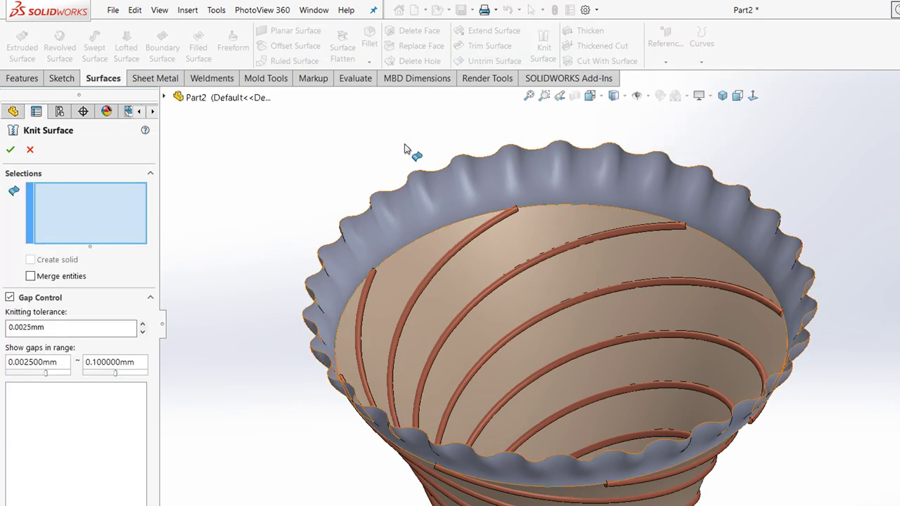
{"action": "left_click", "coordinate": [405, 160]}
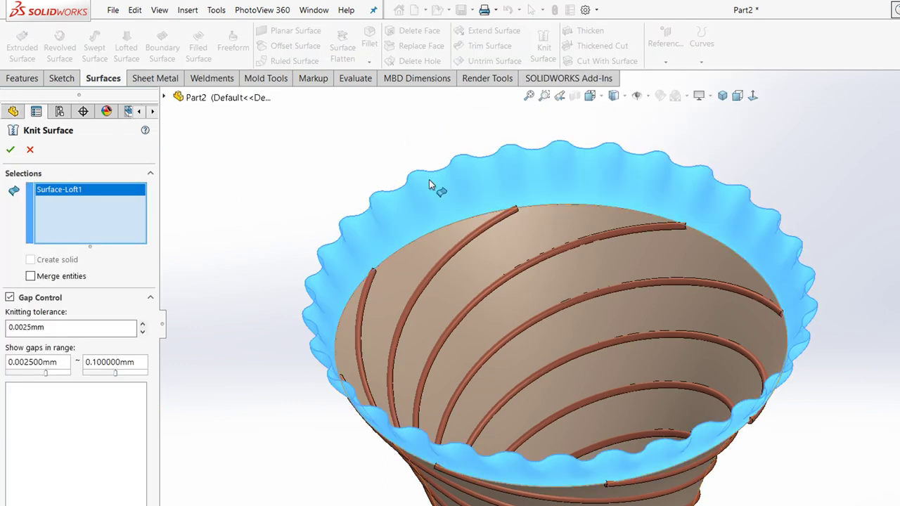
{"action": "left_click", "coordinate": [430, 182]}
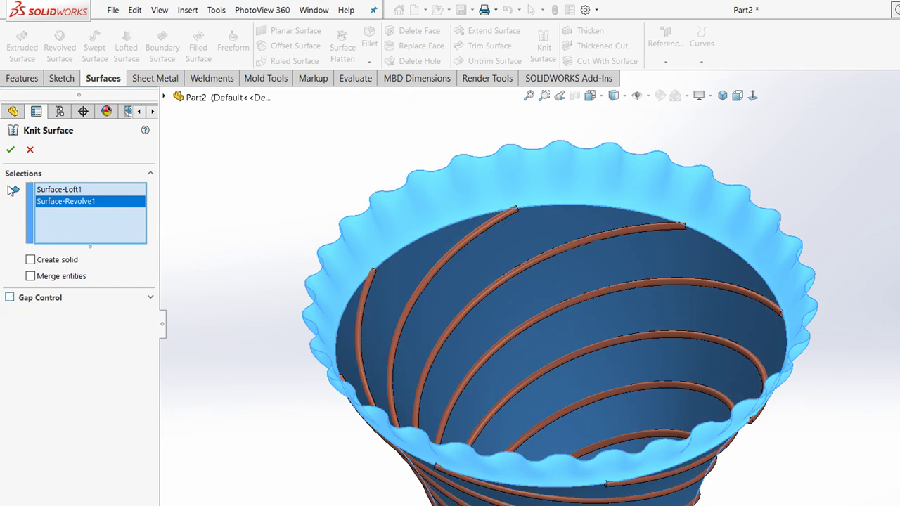
{"action": "left_click", "coordinate": [11, 149]}
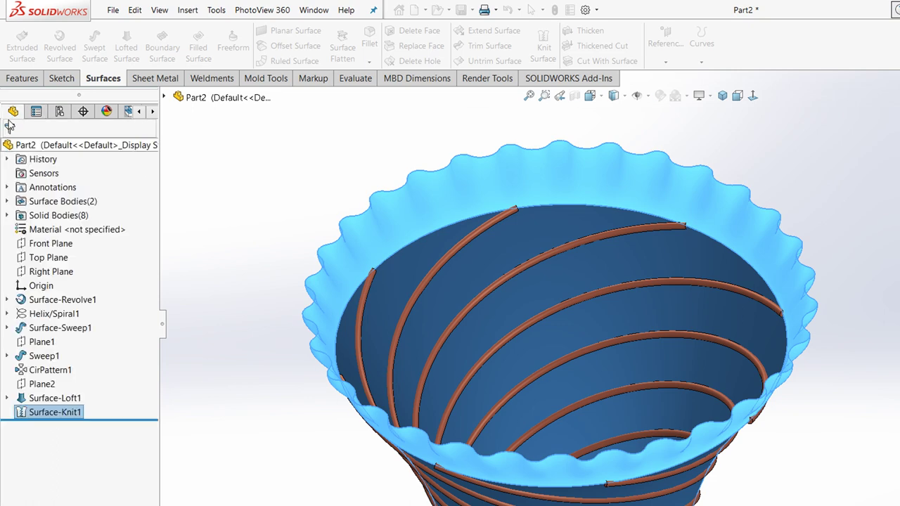
{"action": "left_click", "coordinate": [411, 191]}
{"action": "left_click", "coordinate": [373, 190]}
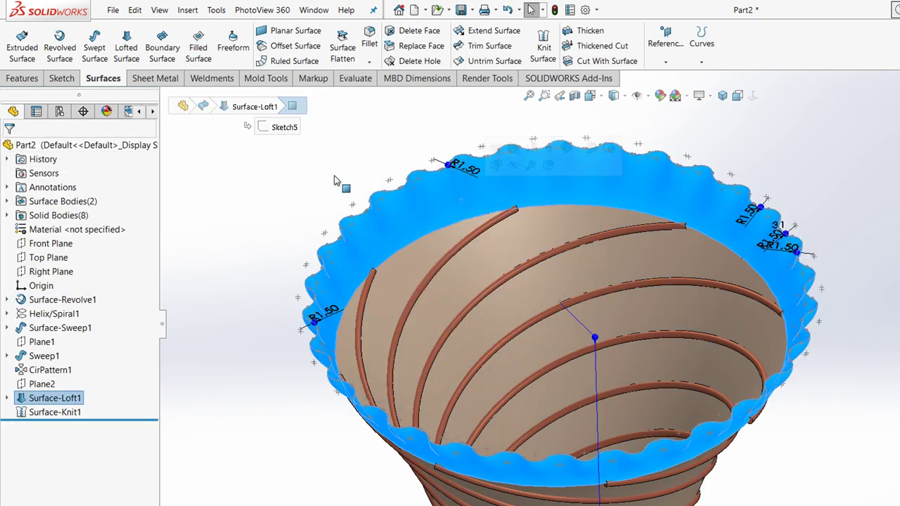
{"action": "left_click", "coordinate": [193, 181]}
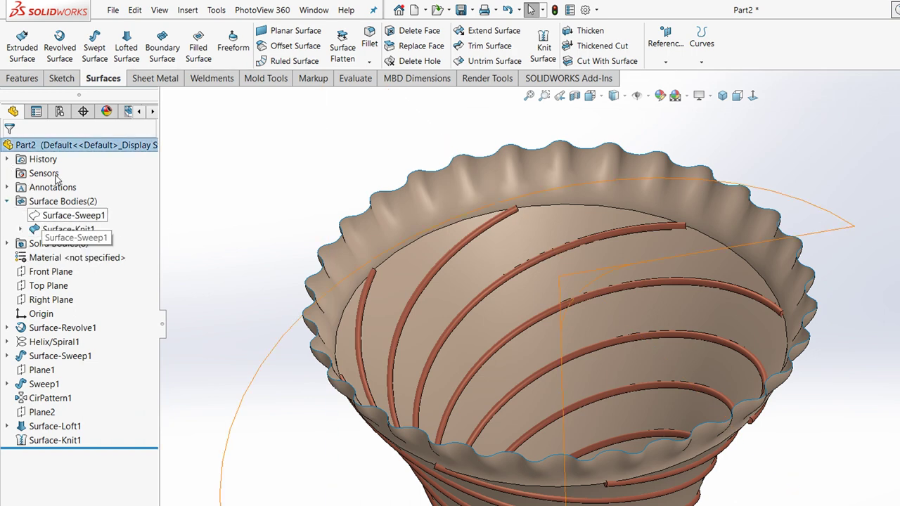
Give the Surface-Knit1 body a salmon-red appearance so the whole vase, rim included, shows red
{"action": "left_click", "coordinate": [67, 215]}
{"action": "key", "text": "Down"}
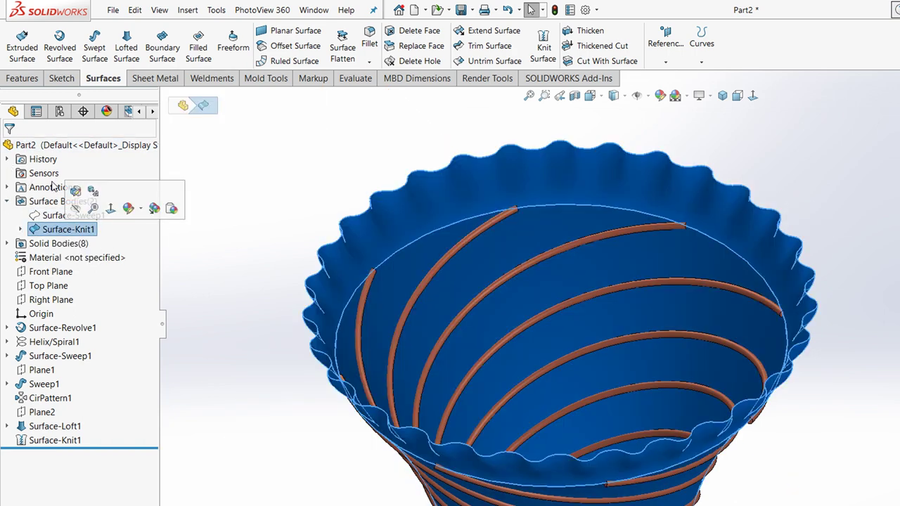
{"action": "left_click", "coordinate": [166, 216]}
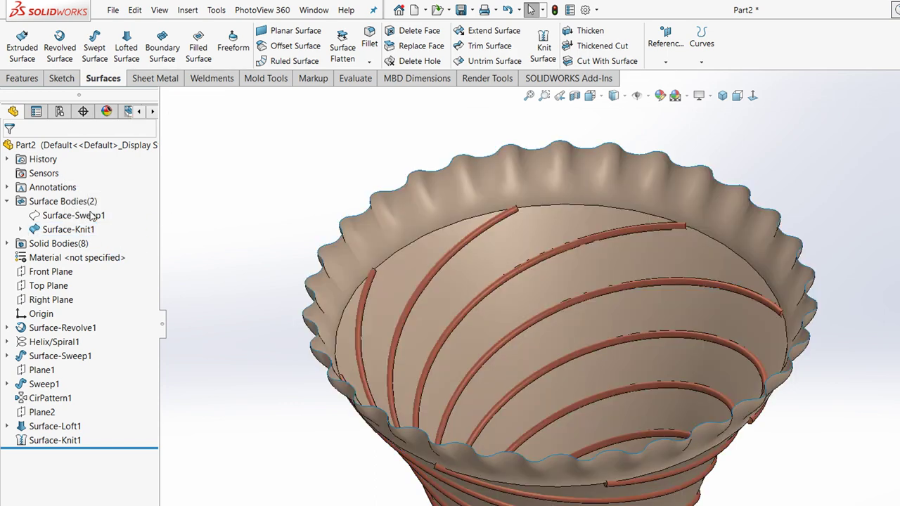
{"action": "key", "text": "shift+F10"}
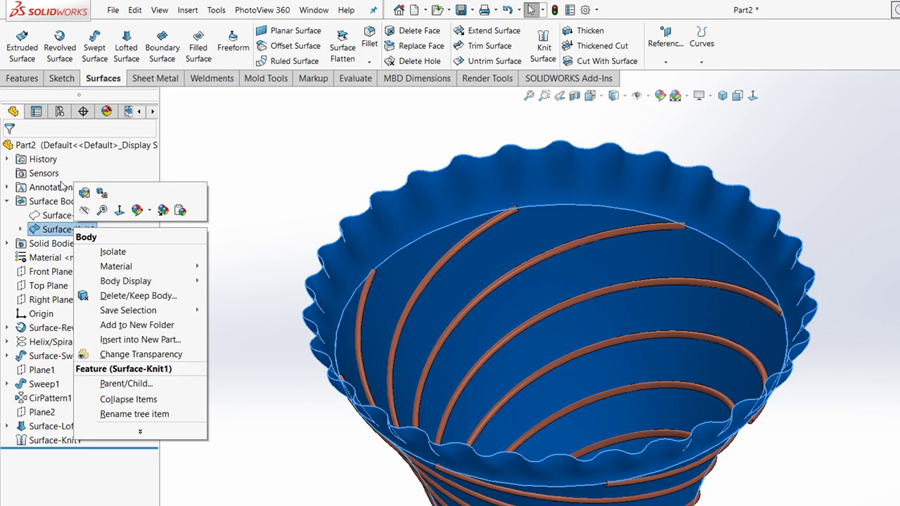
{"action": "key", "text": "Left"}
{"action": "key", "text": "Down"}
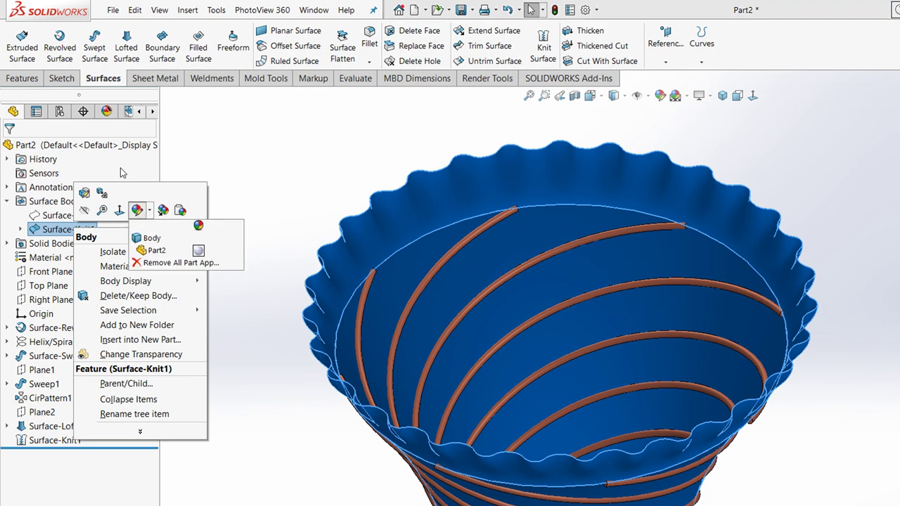
{"action": "key", "text": "Down"}
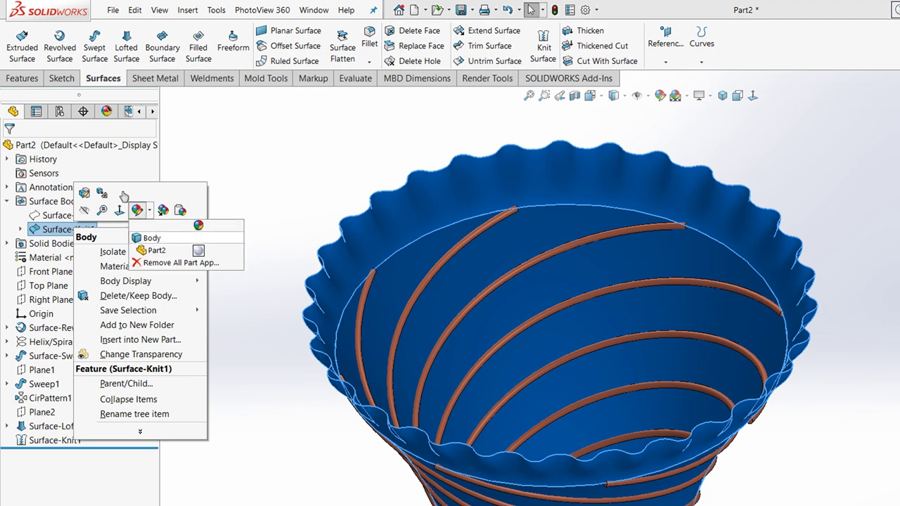
{"action": "key", "text": "Return"}
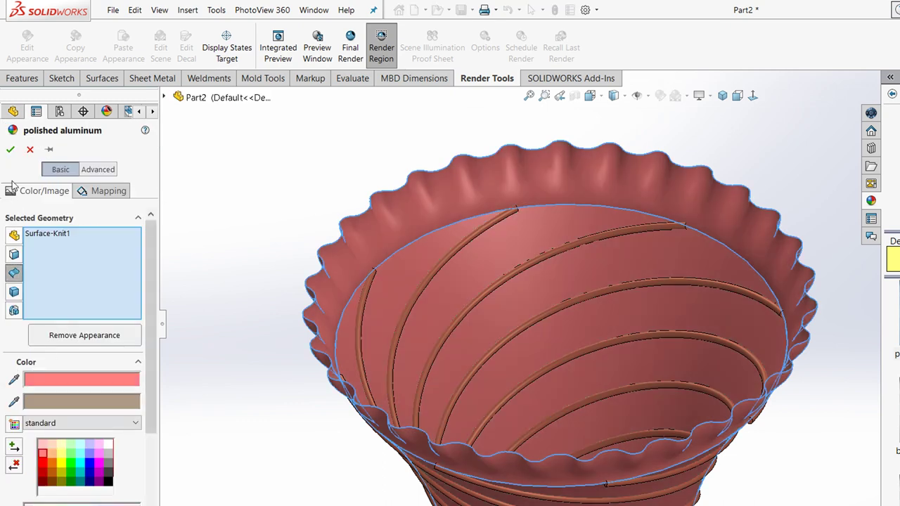
{"action": "left_click", "coordinate": [10, 149]}
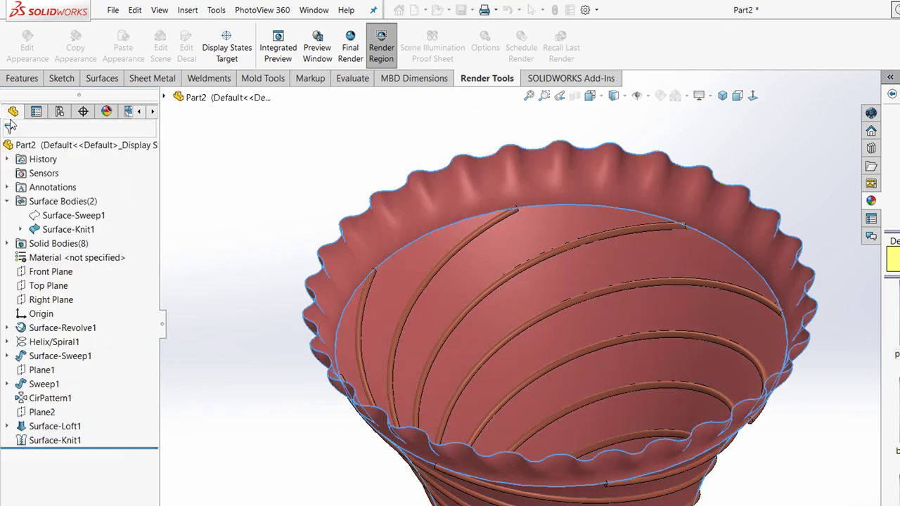
Zoom out and orbit the red vase, then return it to the isometric view
{"action": "key", "text": "z"}
{"action": "key", "text": "z"}
{"action": "key", "text": "z"}
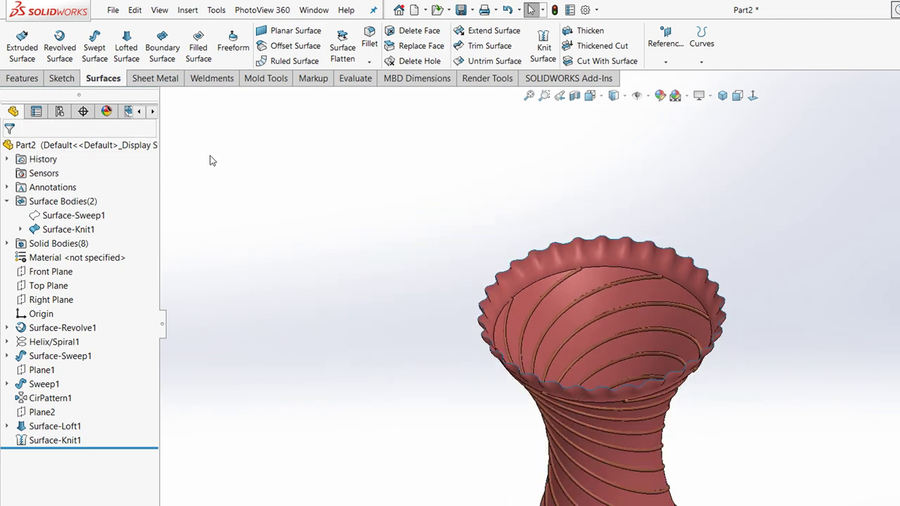
{"action": "middle_click_drag", "start_coordinate": [275, 163], "coordinate": [275, 144]}
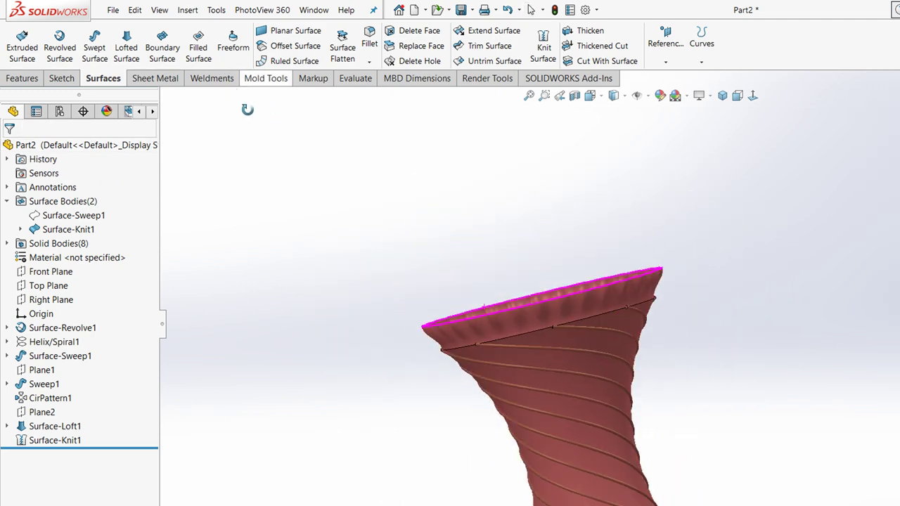
{"action": "key", "text": "ctrl+7"}
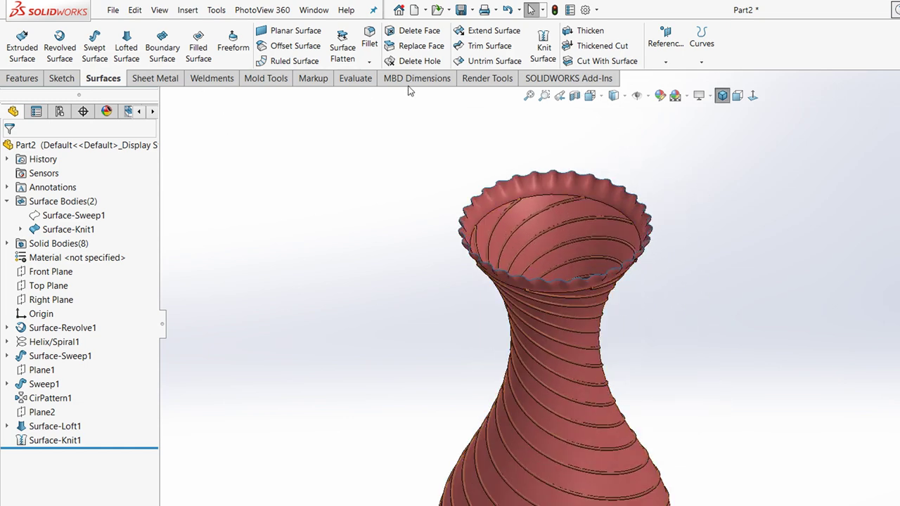
{"action": "scroll", "coordinate": [459, 91], "scroll_direction": "down", "scroll_amount": 2}
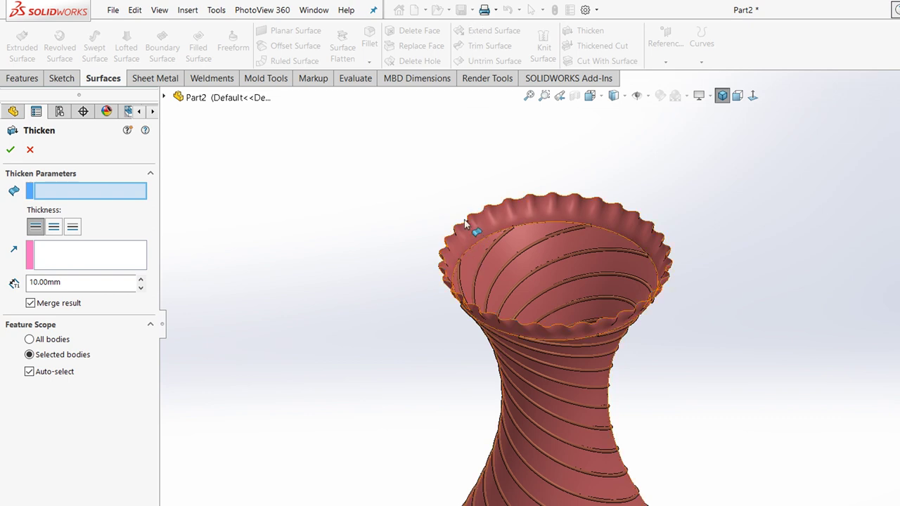
Pick Surface-Knit1 for Thicken and set a 2.00 mm thickness to both sides
{"action": "left_click", "coordinate": [473, 195]}
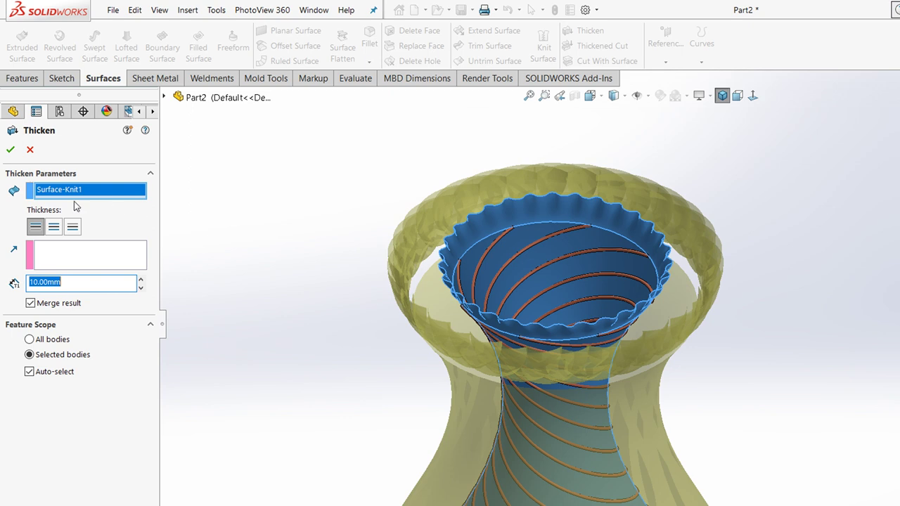
{"action": "left_click", "coordinate": [53, 227]}
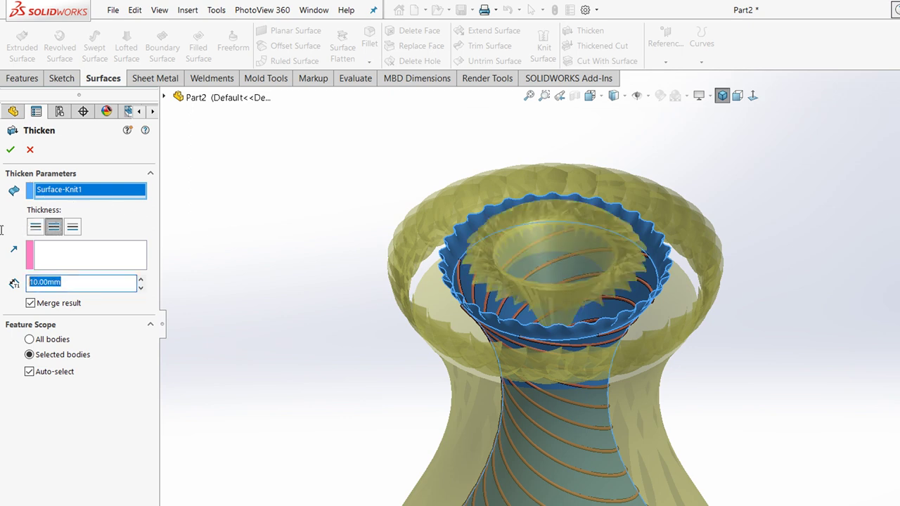
{"action": "type", "text": "2"}
{"action": "key", "text": "Return"}
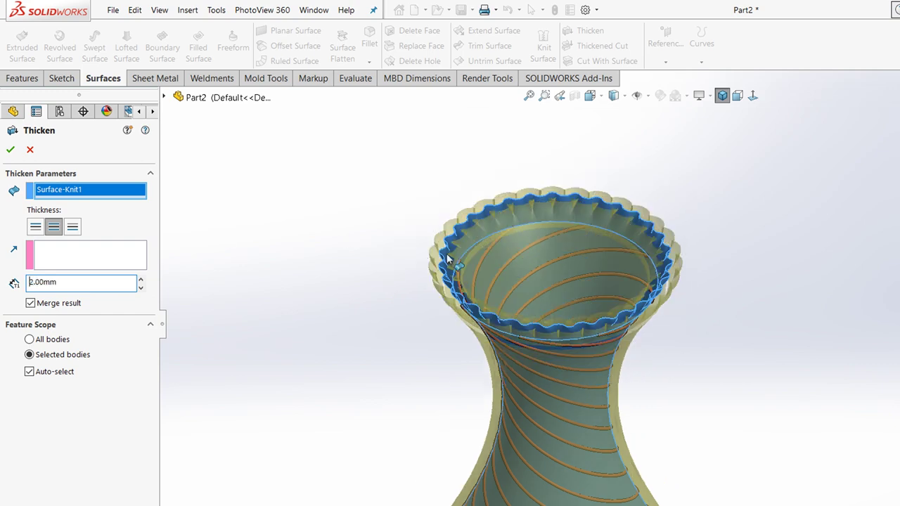
Thicken to one side, flipped to the opposite side, and confirm the 2.00 mm shell
{"action": "scroll", "coordinate": [485, 218], "scroll_direction": "down", "scroll_amount": 2}
{"action": "scroll", "coordinate": [482, 220], "scroll_direction": "down", "scroll_amount": 2}
{"action": "mouse_move", "coordinate": [313, 219]}
{"action": "middle_mouse_down"}
{"action": "mouse_move", "coordinate": [370, 169]}
{"action": "mouse_move", "coordinate": [478, 129]}
{"action": "middle_mouse_up"}
{"action": "left_click", "coordinate": [590, 95]}
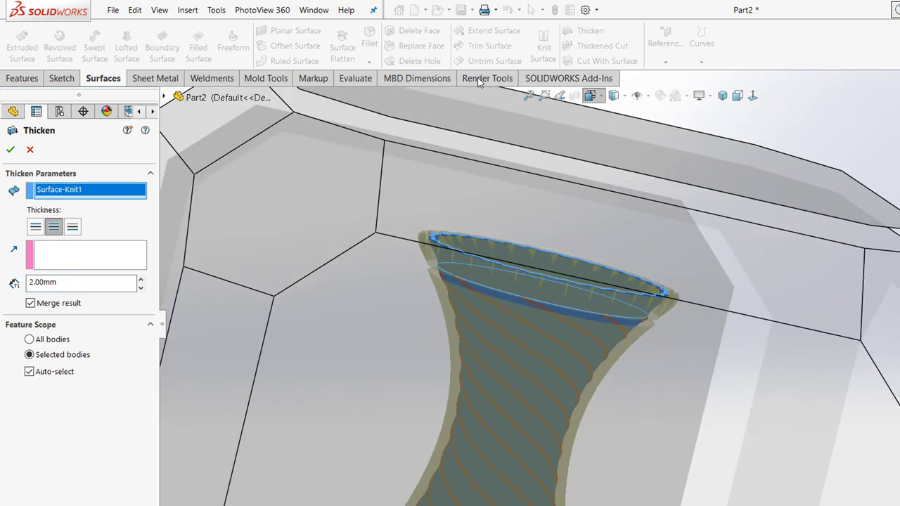
{"action": "key", "text": "ctrl+1"}
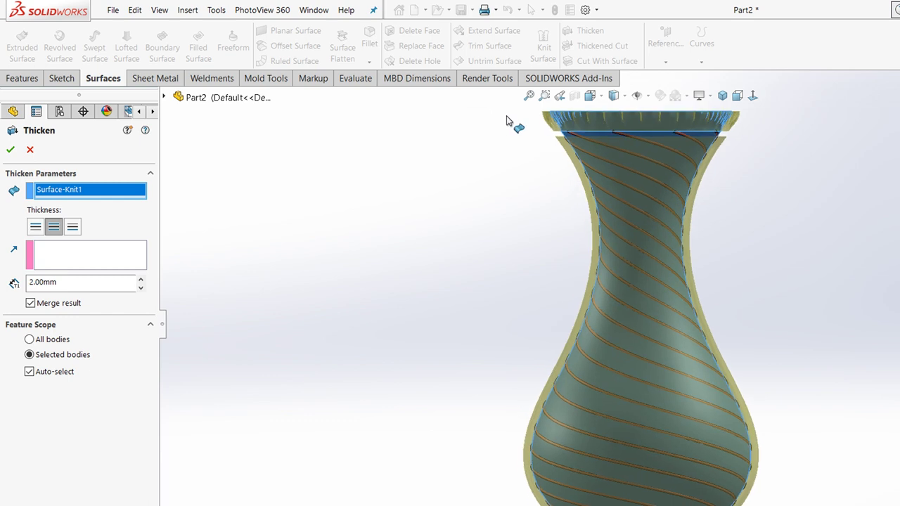
{"action": "scroll", "coordinate": [584, 149], "scroll_direction": "down", "scroll_amount": 2}
{"action": "scroll", "coordinate": [573, 165], "scroll_direction": "down", "scroll_amount": 3}
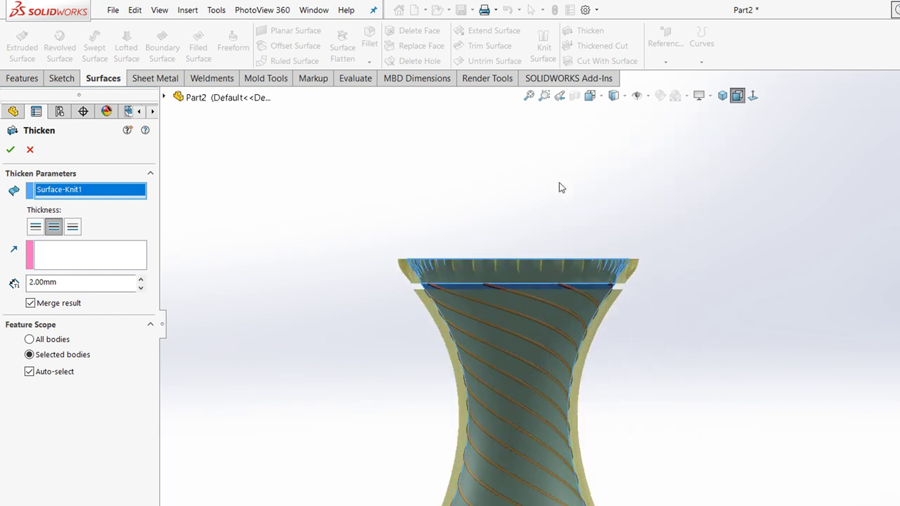
{"action": "left_click", "coordinate": [34, 230]}
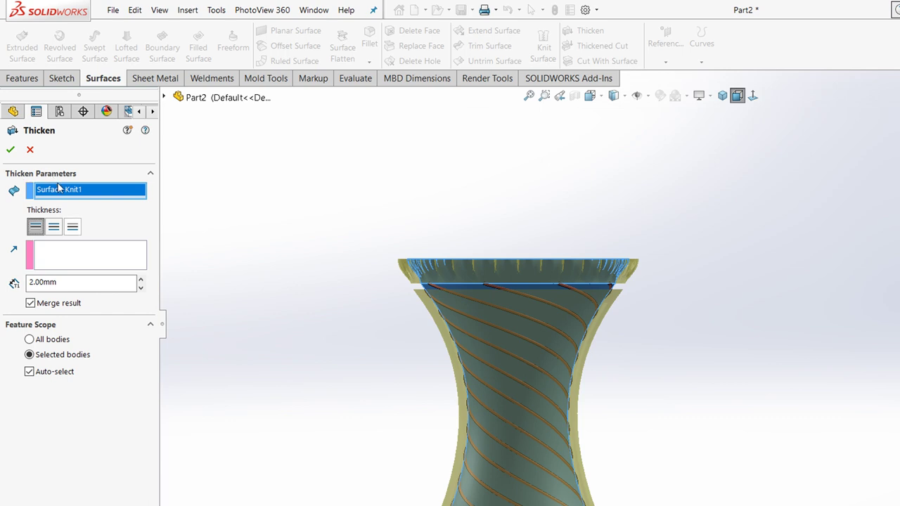
{"action": "left_click", "coordinate": [64, 227]}
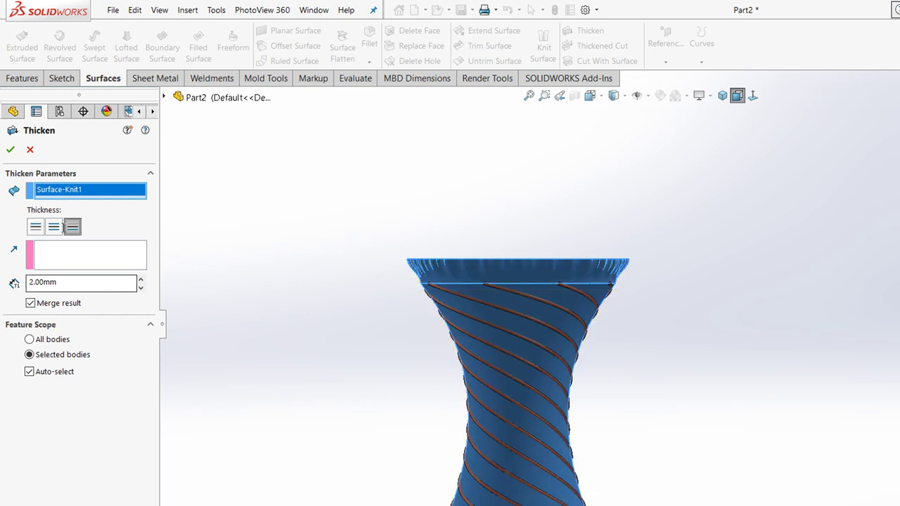
{"action": "middle_click_drag", "start_coordinate": [293, 229], "coordinate": [269, 307]}
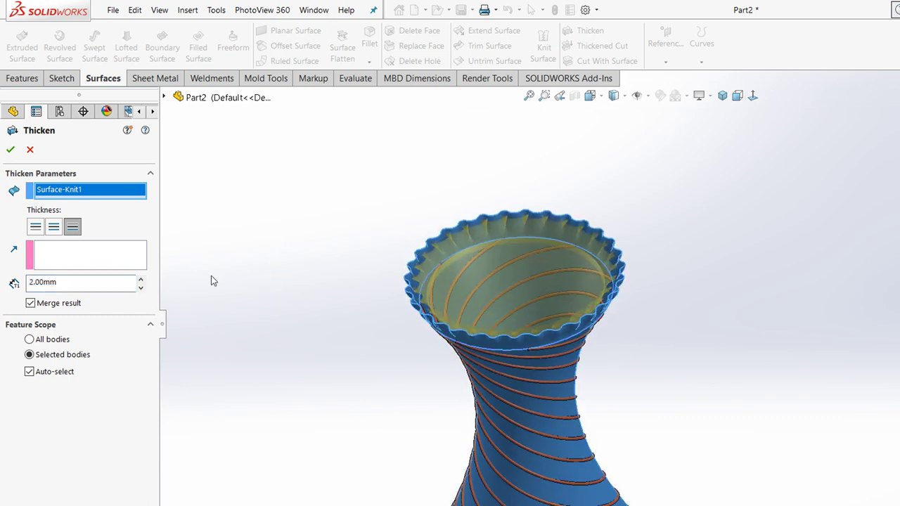
{"action": "left_click", "coordinate": [10, 149]}
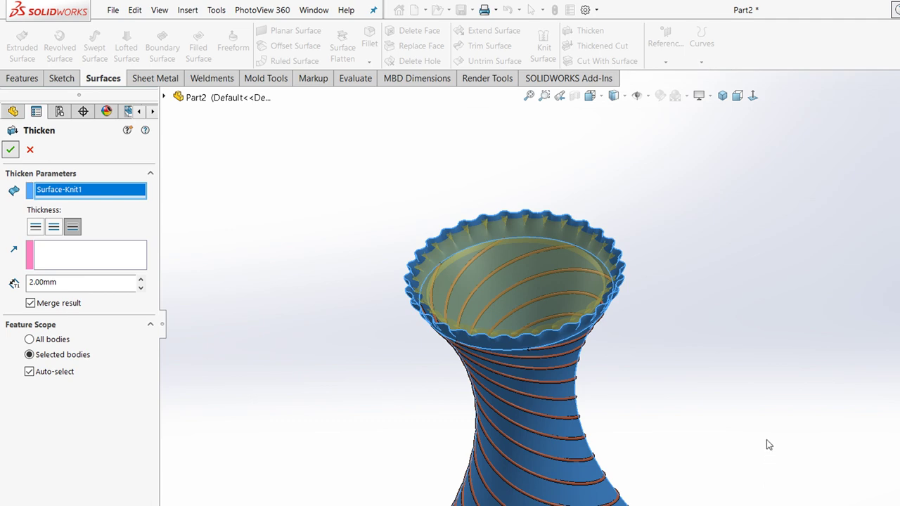
Thicken the knitted vase surface into a solid and view the Top Plane face-on
{"action": "key", "text": "Return"}
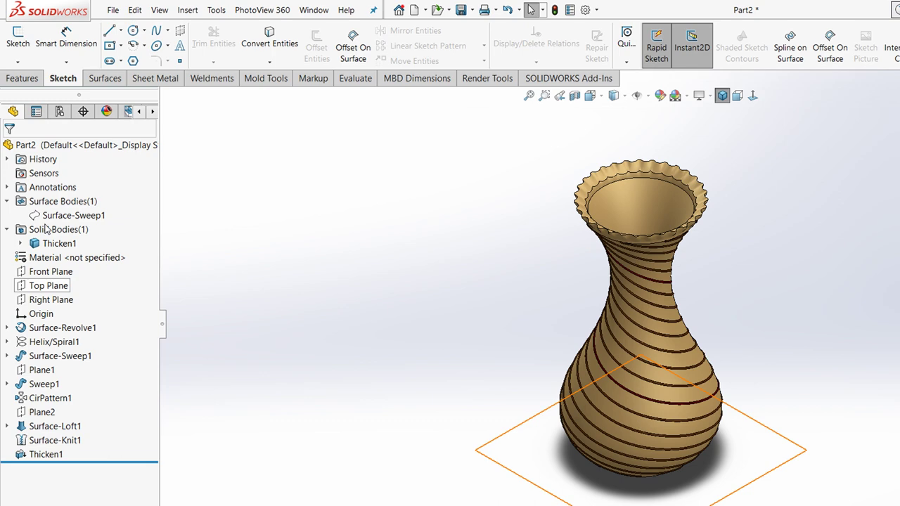
{"action": "left_click", "coordinate": [43, 285]}
{"action": "key", "text": "ctrl+8"}
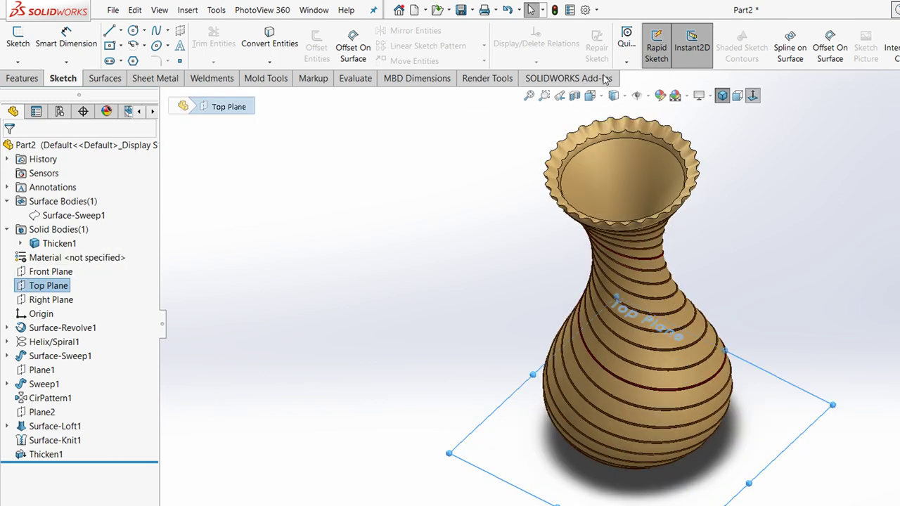
{"action": "key", "text": "ctrl+8"}
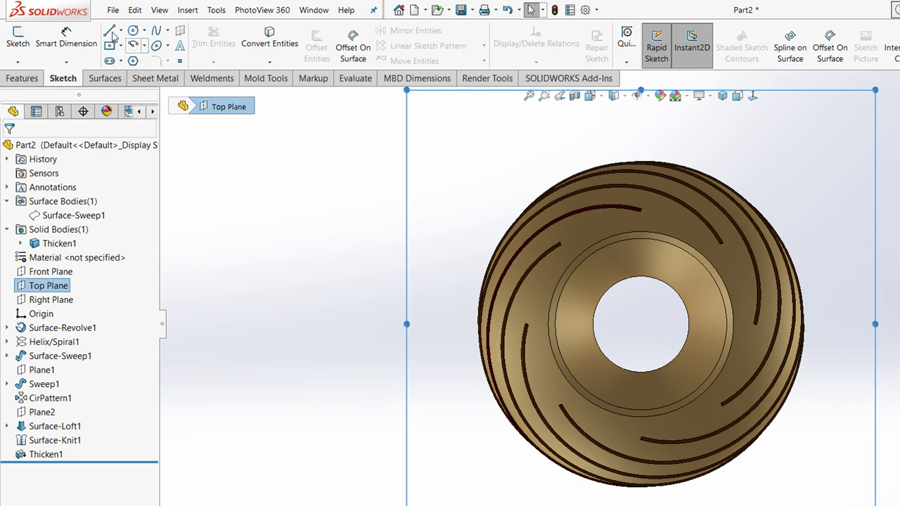
Sketch a circle on the Top Plane centred on the origin at the vase base
{"action": "left_click", "coordinate": [133, 30]}
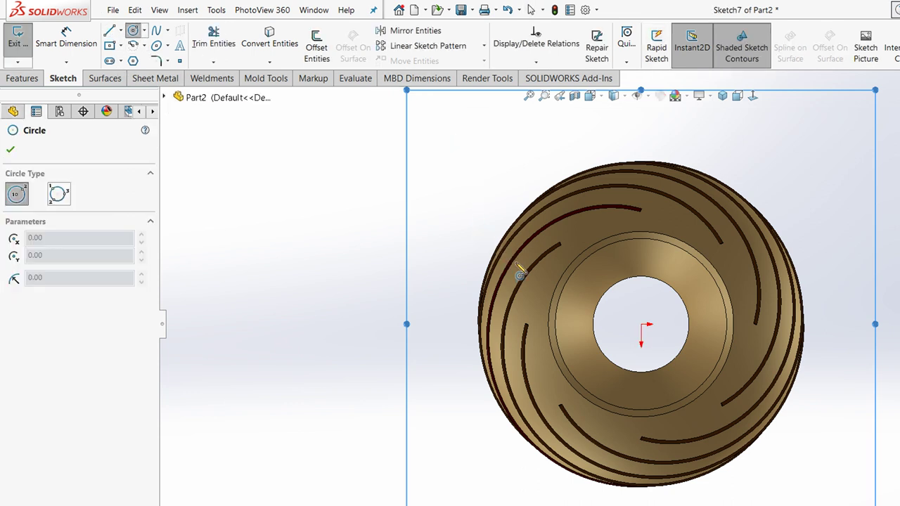
{"action": "left_click", "coordinate": [641, 324]}
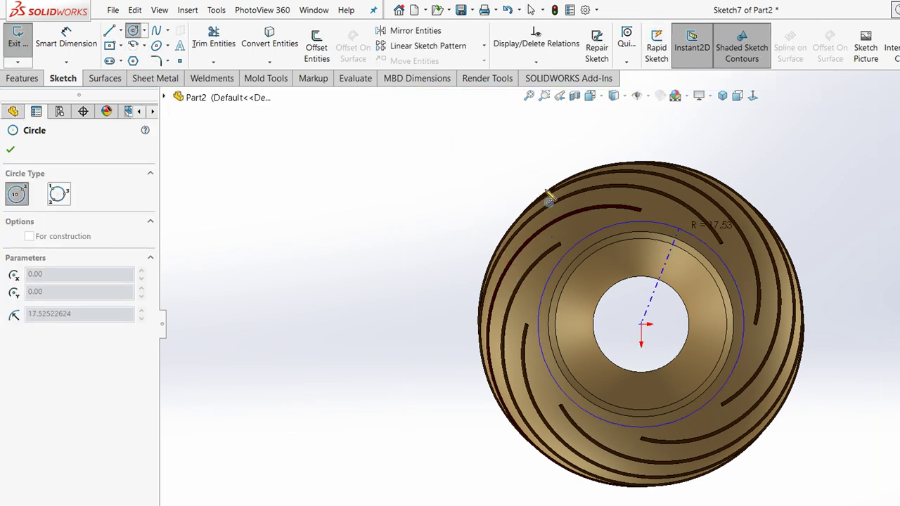
{"action": "left_click", "coordinate": [580, 225]}
{"action": "key", "text": "ctrl+7"}
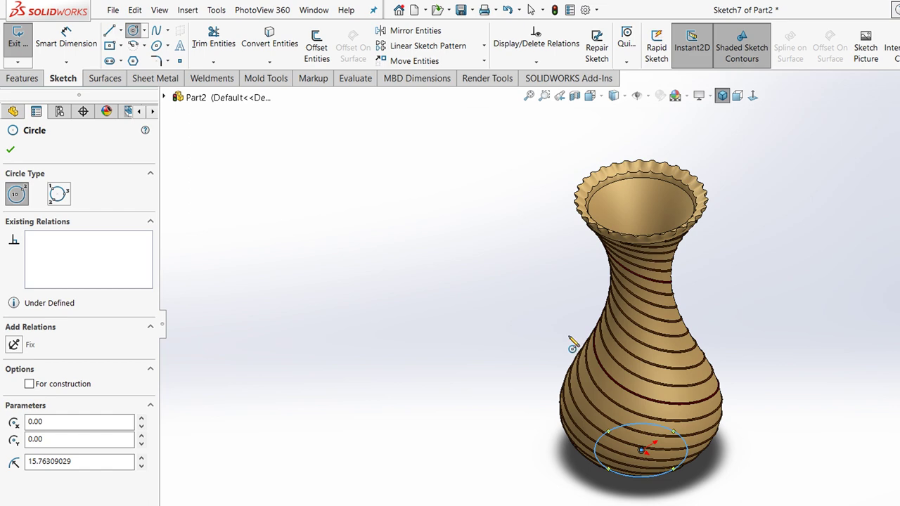
{"action": "key", "text": "Escape"}
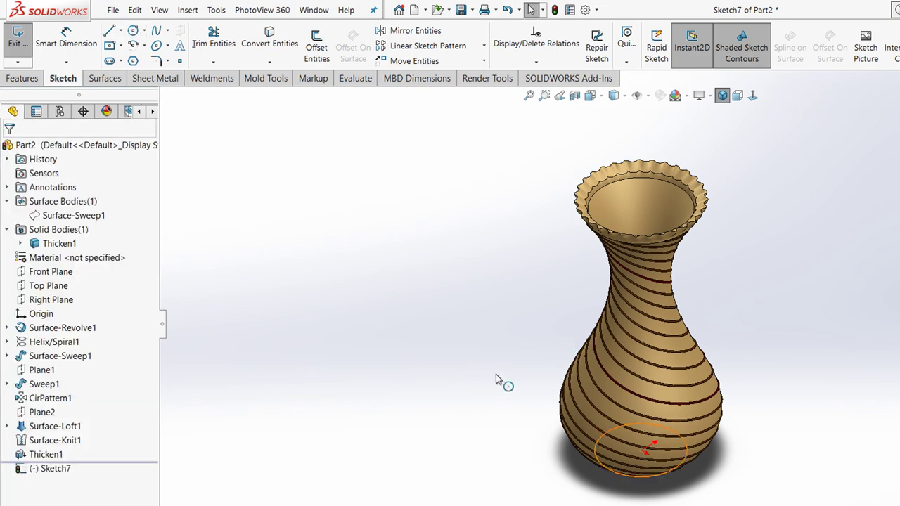
Orbit and zoom the model to look at the vase's bottom end
{"action": "scroll", "coordinate": [553, 365], "scroll_direction": "down", "scroll_amount": 2}
{"action": "middle_click_drag", "start_coordinate": [551, 371], "coordinate": [482, 229]}
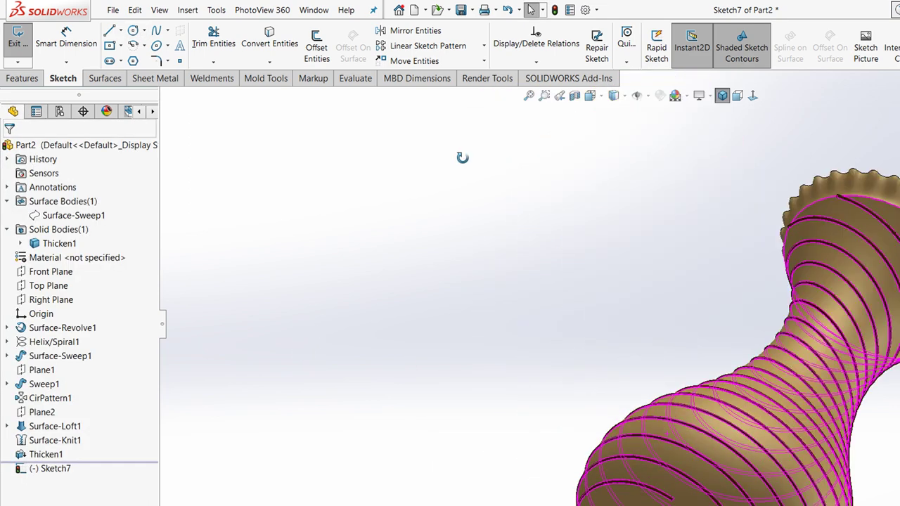
{"action": "scroll", "coordinate": [507, 262], "scroll_direction": "up", "scroll_amount": 3}
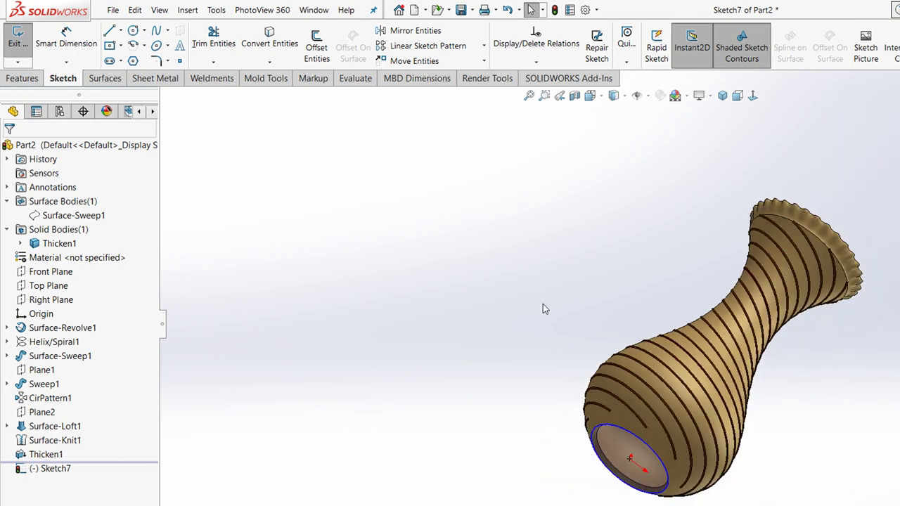
{"action": "scroll", "coordinate": [582, 392], "scroll_direction": "down", "scroll_amount": 2}
{"action": "scroll", "coordinate": [566, 389], "scroll_direction": "down", "scroll_amount": 2}
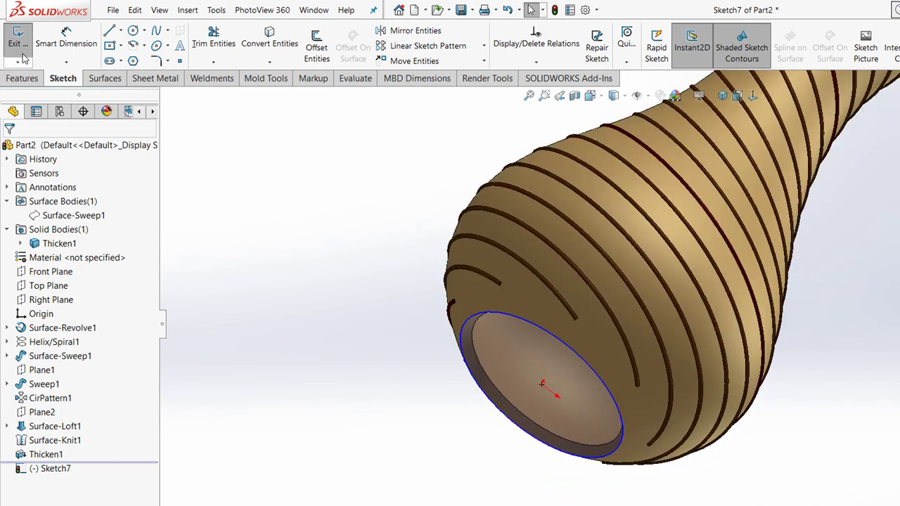
{"action": "left_click", "coordinate": [21, 76]}
Extrude the base circle as Boss-Extrude1 at a 2.00mm blind depth
{"action": "left_click", "coordinate": [26, 48]}
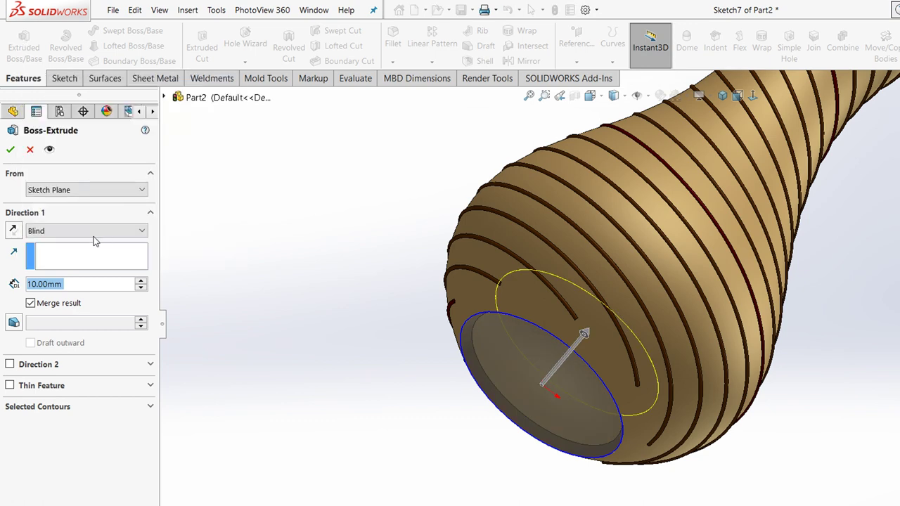
{"action": "type", "text": "2"}
{"action": "key", "text": "Return"}
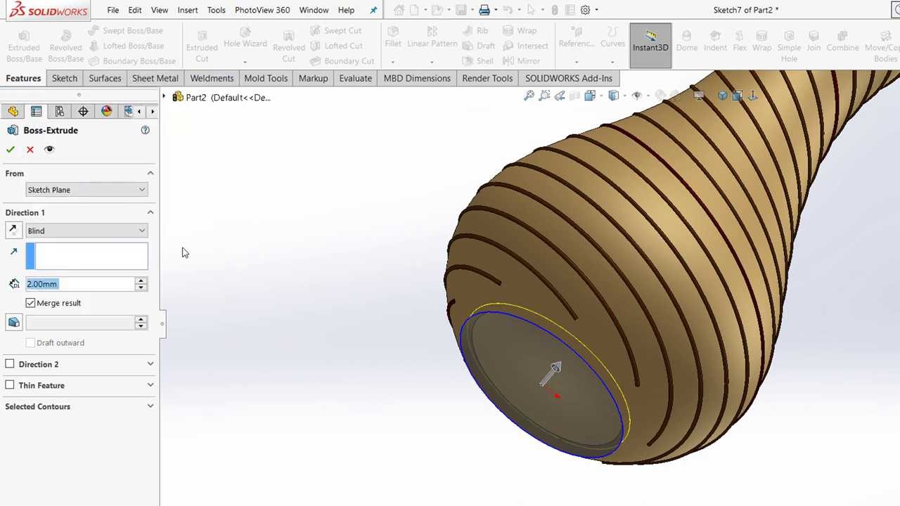
{"action": "left_click", "coordinate": [210, 244]}
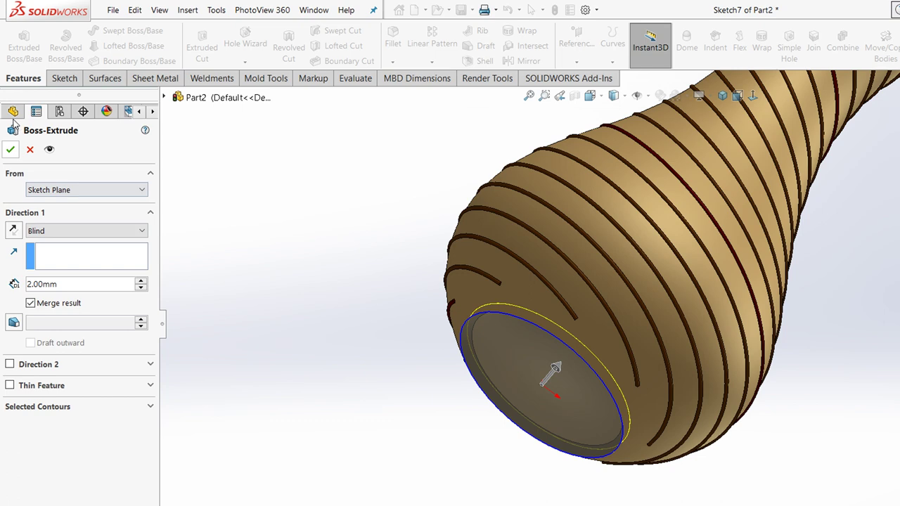
{"action": "left_click", "coordinate": [11, 149]}
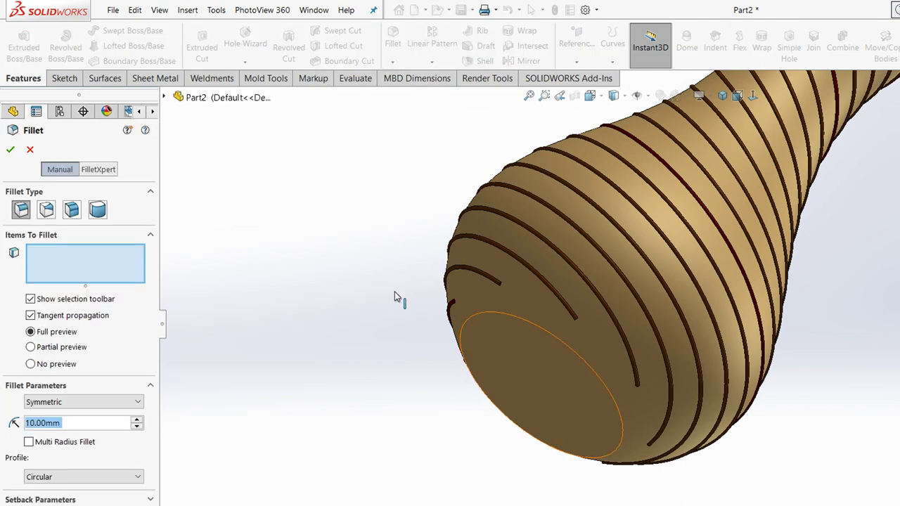
Cancel the fillet and start a Dome on the vase's flat bottom face
{"action": "left_click", "coordinate": [30, 149]}
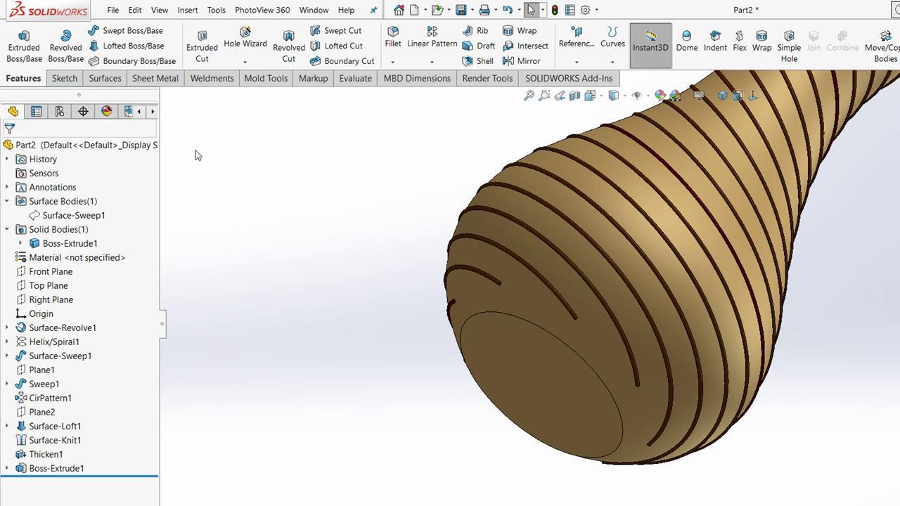
{"action": "left_click", "coordinate": [689, 172]}
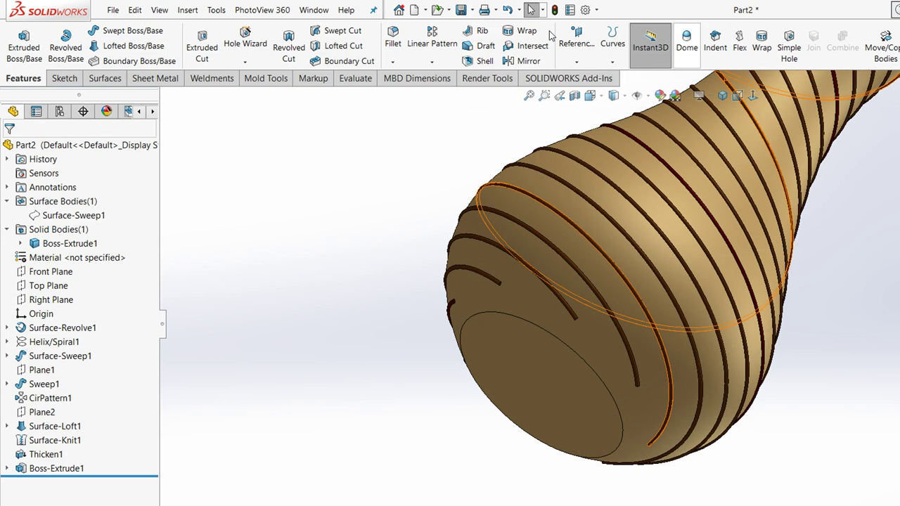
{"action": "left_click", "coordinate": [686, 40]}
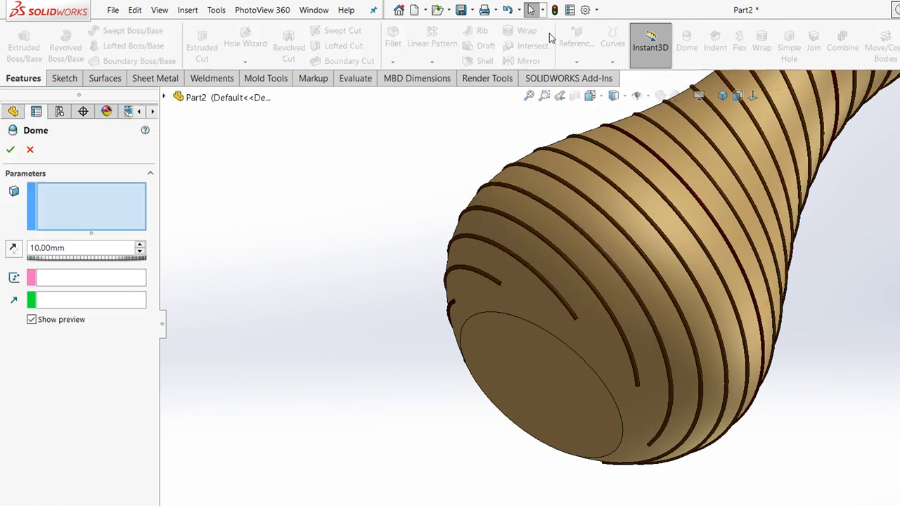
{"action": "left_click", "coordinate": [427, 311]}
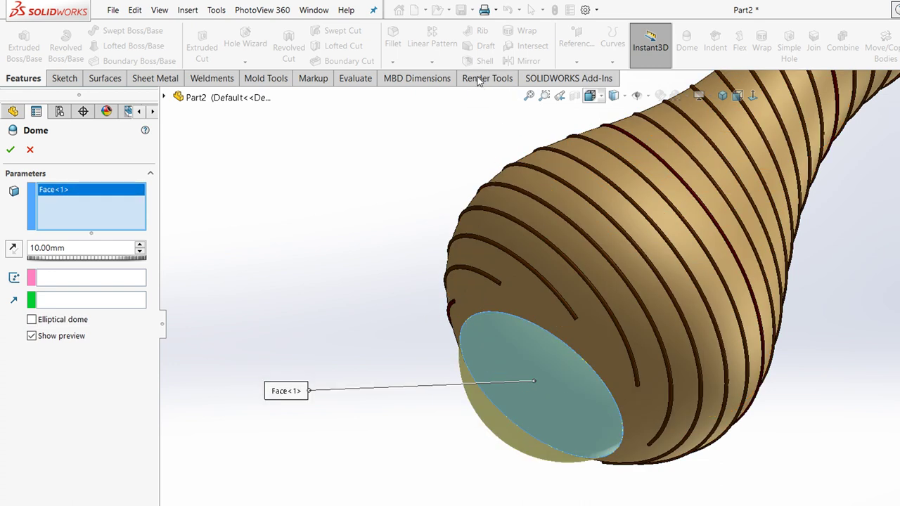
Switch to the front view and reverse the dome to bulge inward
{"action": "key", "text": "space"}
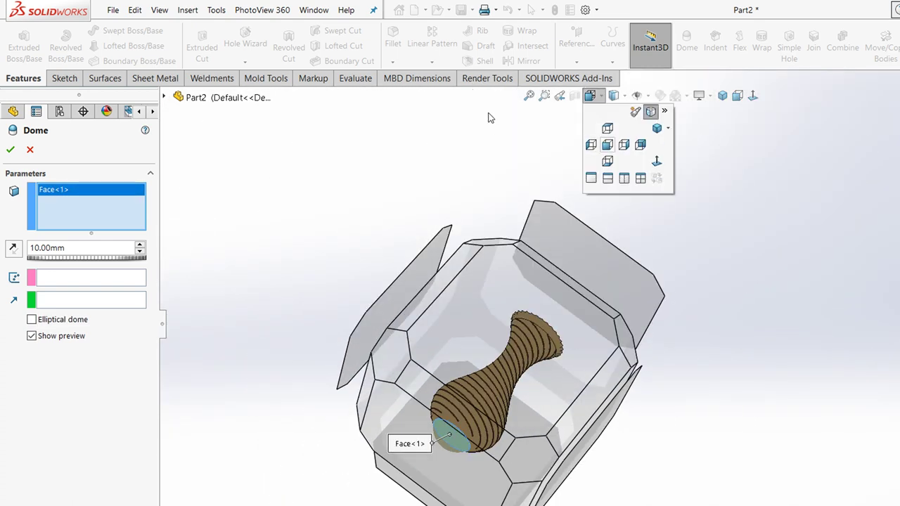
{"action": "key", "text": "ctrl+1"}
{"action": "scroll", "coordinate": [554, 432], "scroll_direction": "down", "scroll_amount": 2}
{"action": "scroll", "coordinate": [543, 415], "scroll_direction": "down", "scroll_amount": 2}
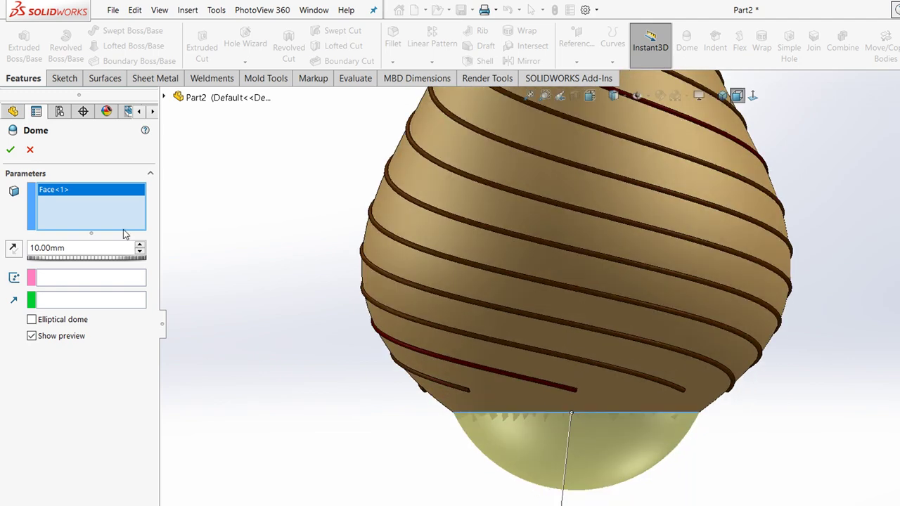
{"action": "left_click", "coordinate": [13, 248]}
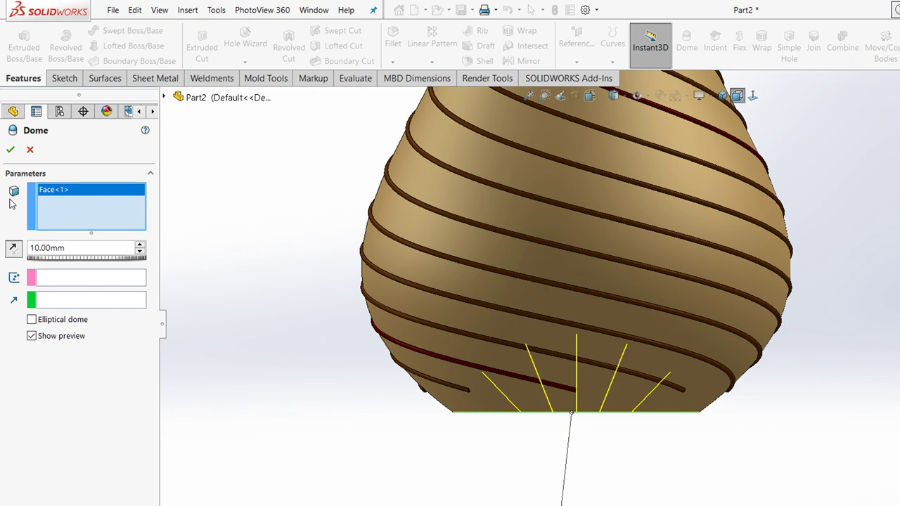
Try a 3.00mm dome height and display the model as a wireframe
{"action": "key", "text": "Tab"}
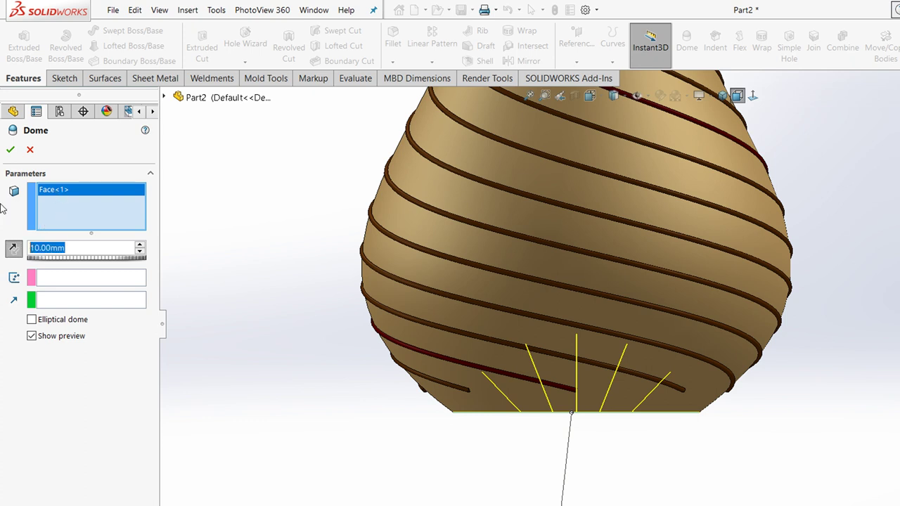
{"action": "type", "text": "3"}
{"action": "key", "text": "Return"}
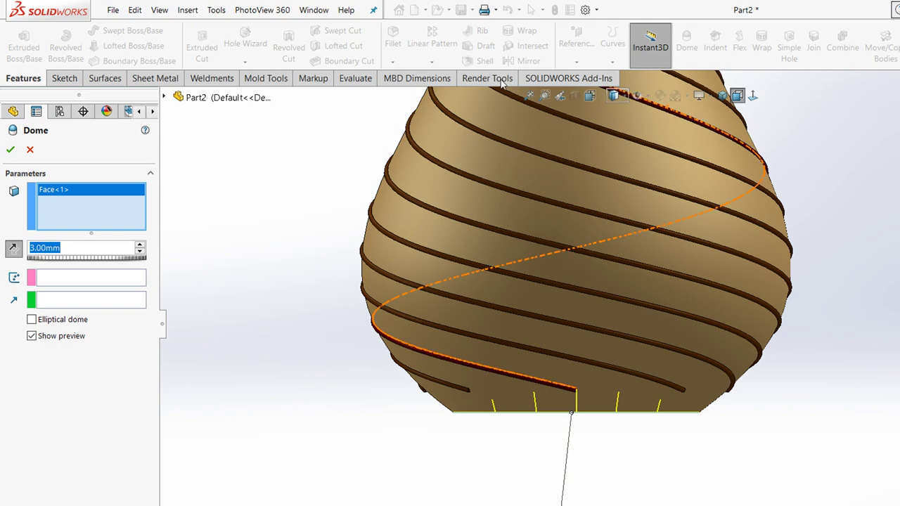
{"action": "left_click", "coordinate": [612, 96]}
{"action": "left_click", "coordinate": [613, 184]}
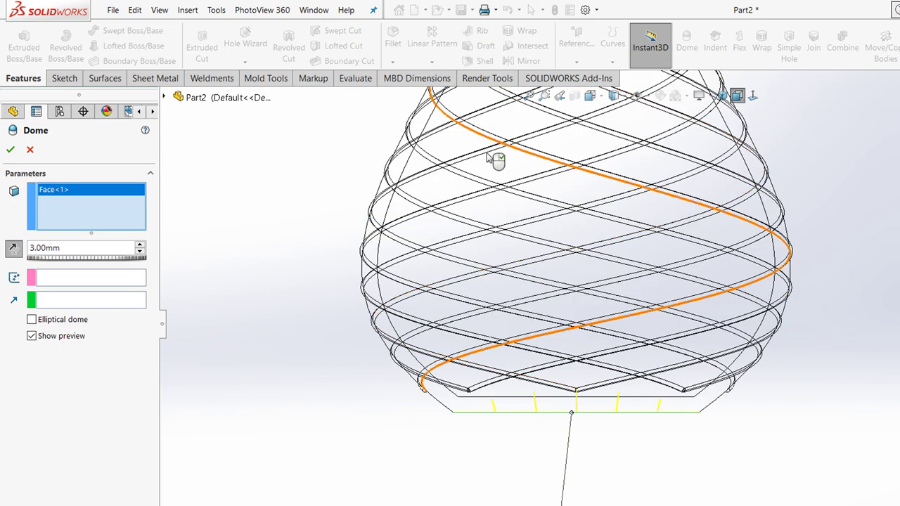
{"action": "scroll", "coordinate": [473, 294], "scroll_direction": "down", "scroll_amount": 5}
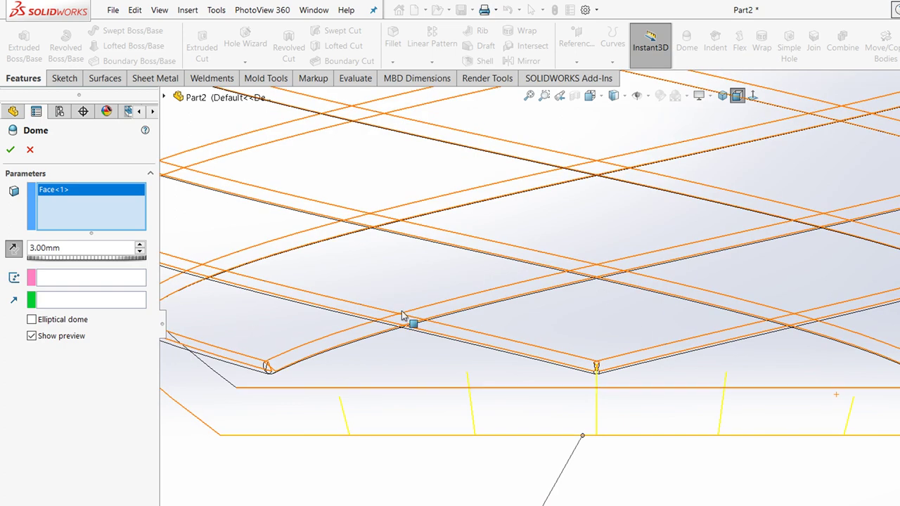
{"action": "scroll", "coordinate": [393, 316], "scroll_direction": "up", "scroll_amount": 5}
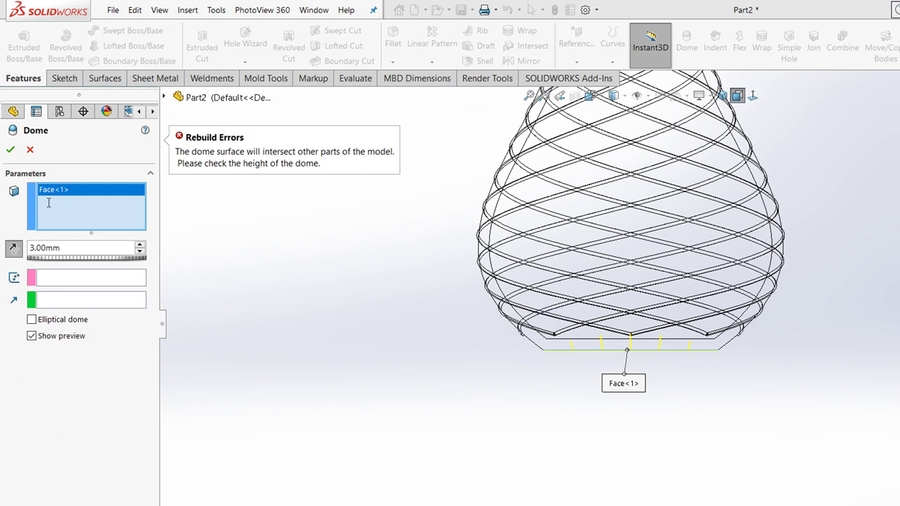
Lower the dome height to 2.00mm, then settle on 1.00mm
{"action": "key", "text": "Tab"}
{"action": "type", "text": "2"}
{"action": "key", "text": "Return"}
{"action": "double_click", "coordinate": [45, 247]}
{"action": "type", "text": "1"}
{"action": "key", "text": "Return"}
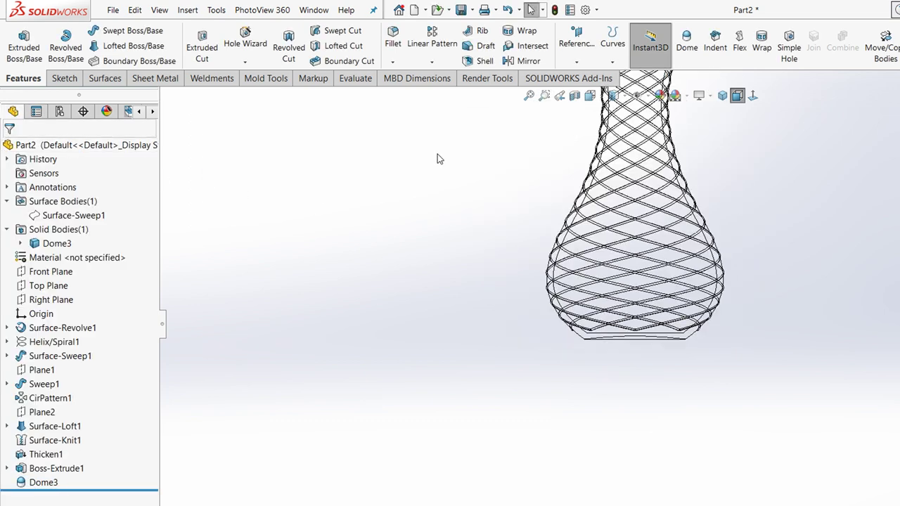
Show the shaded vase in the isometric view and zoom in on it
{"action": "scroll", "coordinate": [538, 164], "scroll_direction": "down", "scroll_amount": 2}
{"action": "scroll", "coordinate": [535, 172], "scroll_direction": "down", "scroll_amount": 3}
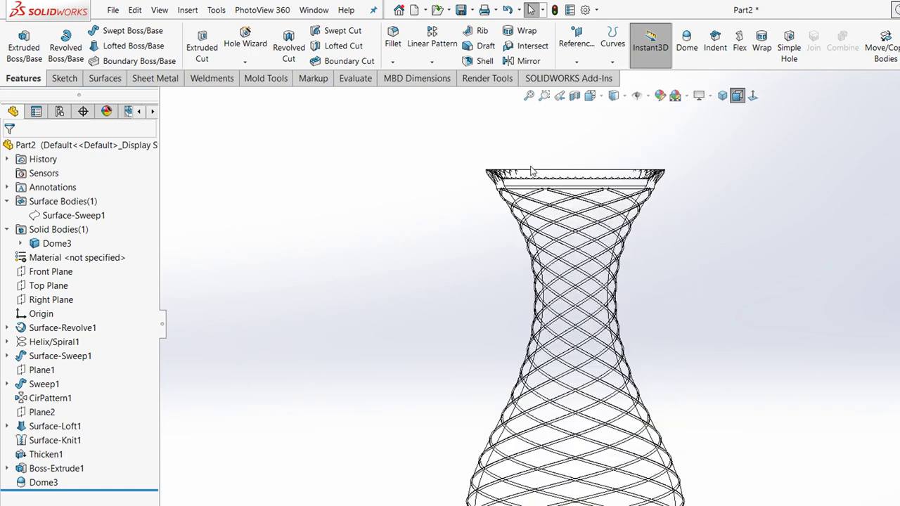
{"action": "scroll", "coordinate": [584, 416], "scroll_direction": "down", "scroll_amount": 2}
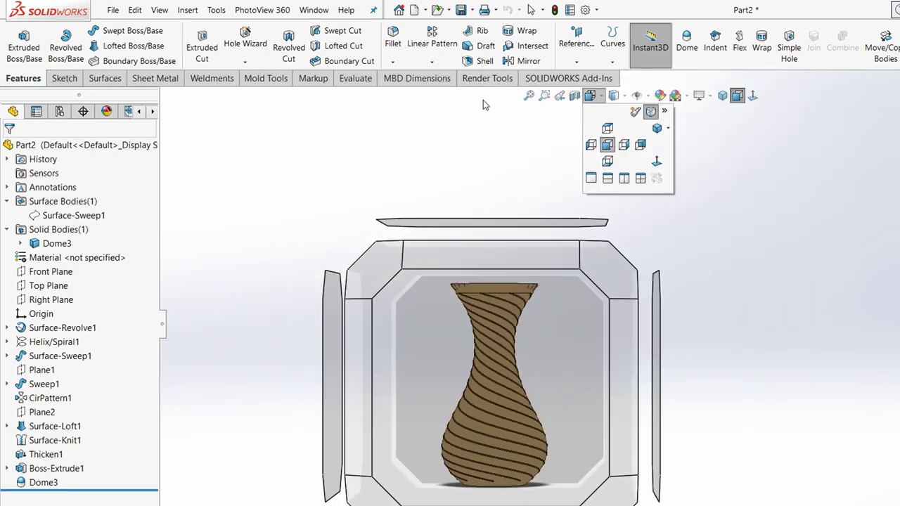
{"action": "left_click", "coordinate": [657, 127]}
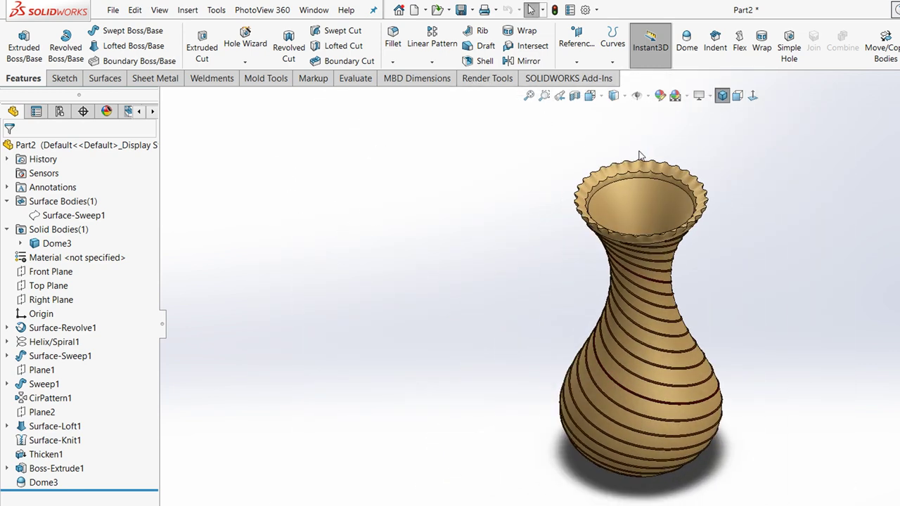
{"action": "scroll", "coordinate": [611, 157], "scroll_direction": "down", "scroll_amount": 1}
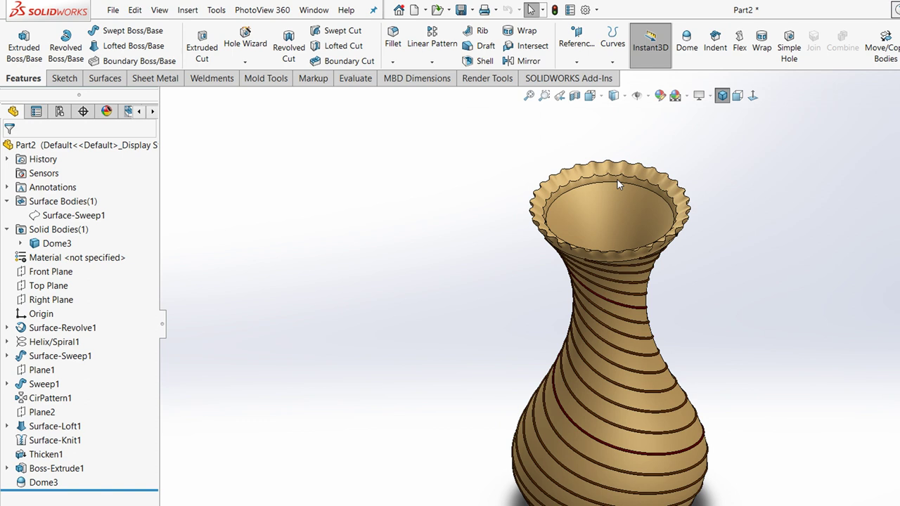